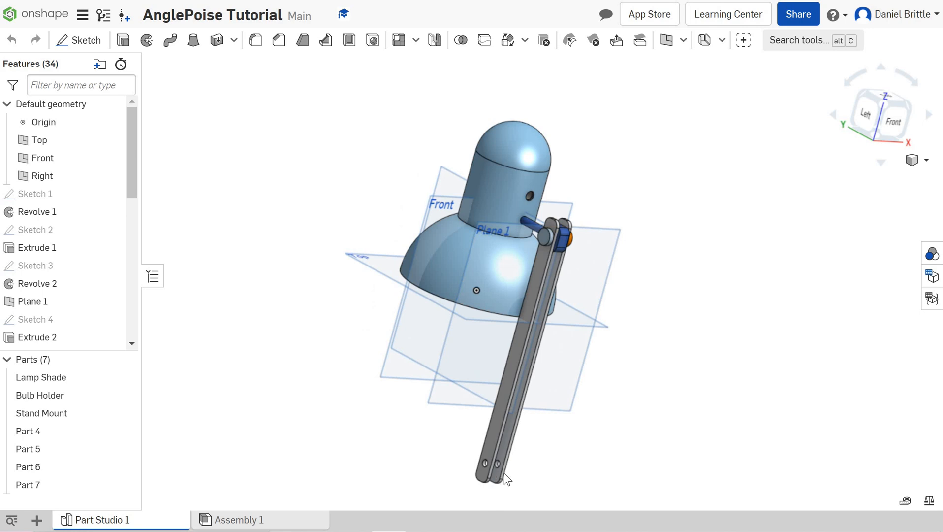
# - Start a new sketch on the inner face of the right-hand arm and view it from the left
pyautogui.scroll(7, 505, 475)
pyautogui.click(547, 403)
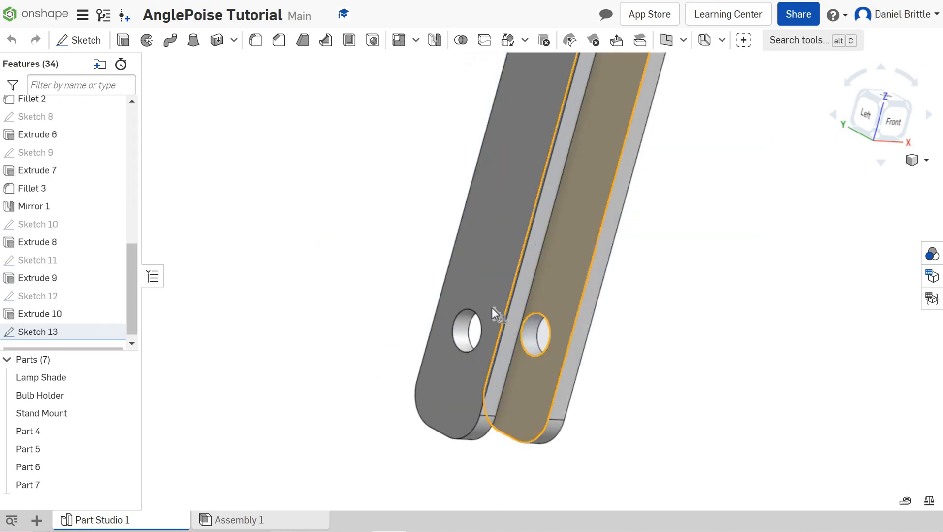
pyautogui.click(85, 43)
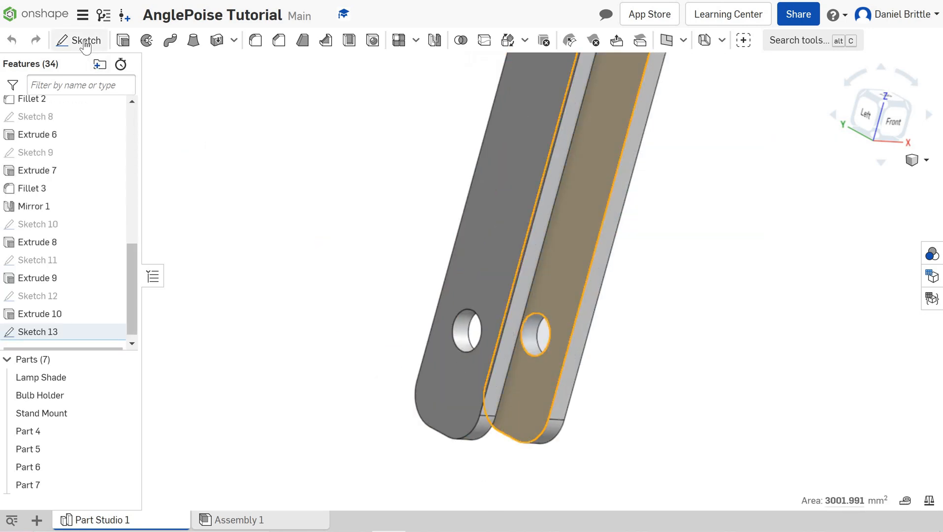
pyautogui.click(866, 116)
# - Sketch a 14 mm wide rectangle over the arm's lower end, matching its sides, and stretch its lower edge well below the arm
pyautogui.scroll(5, 581, 280)
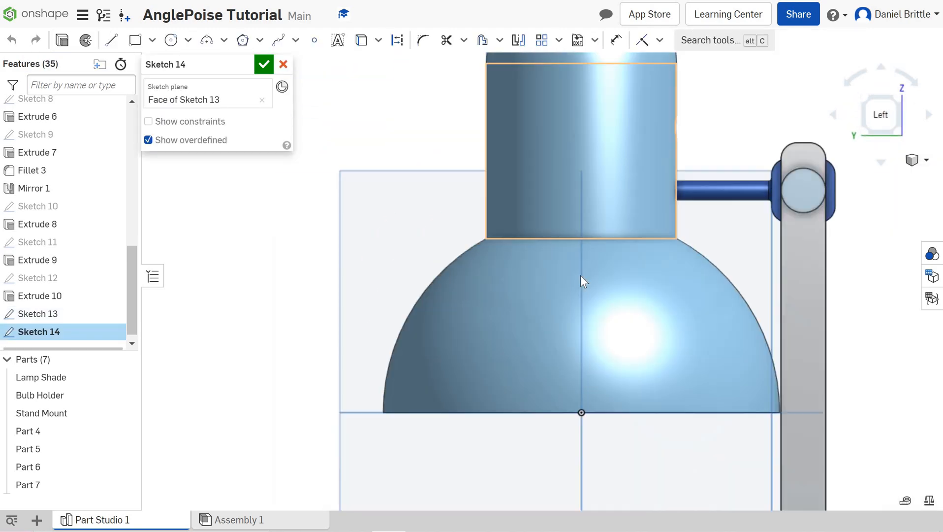
pyautogui.scroll(-5, 591, 320)
pyautogui.scroll(-1, 596, 356)
pyautogui.scroll(4, 459, 249)
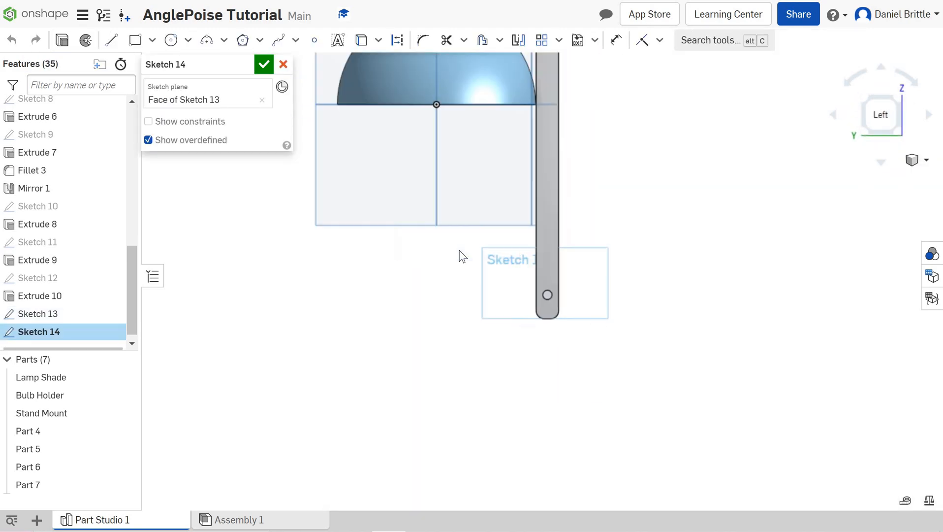
pyautogui.click(134, 43)
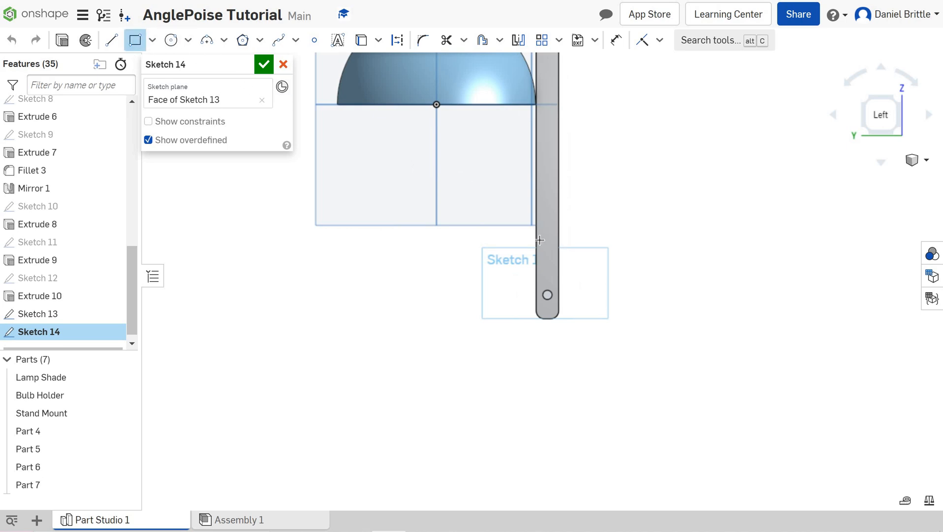
pyautogui.click(536, 216)
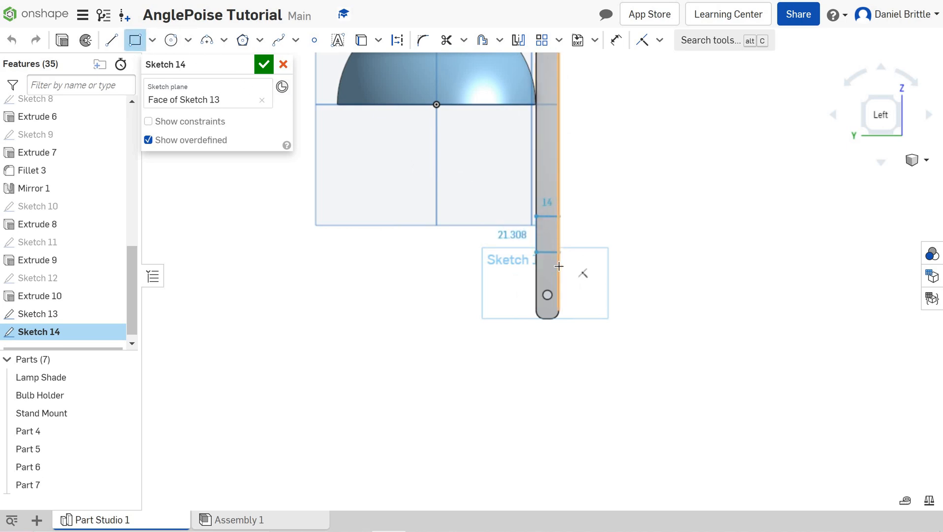
pyautogui.click(559, 304)
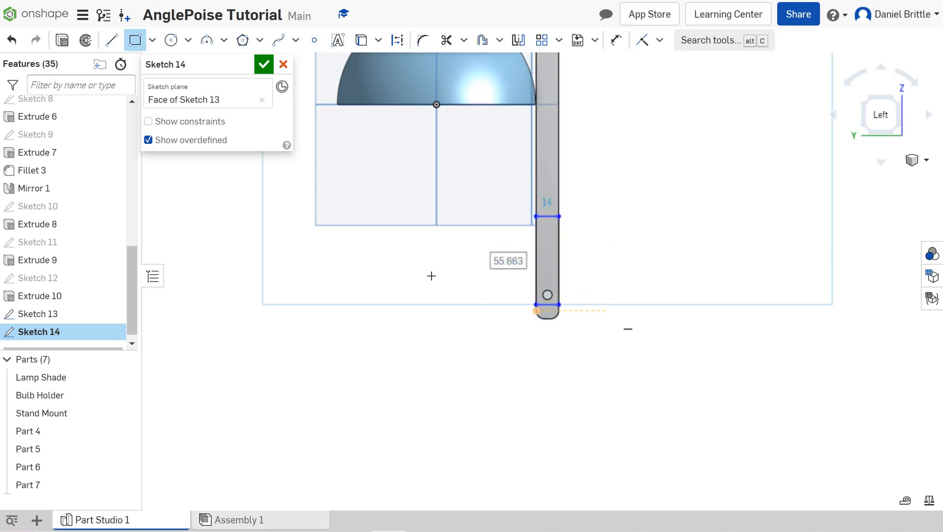
pyautogui.rightClick(171, 243)
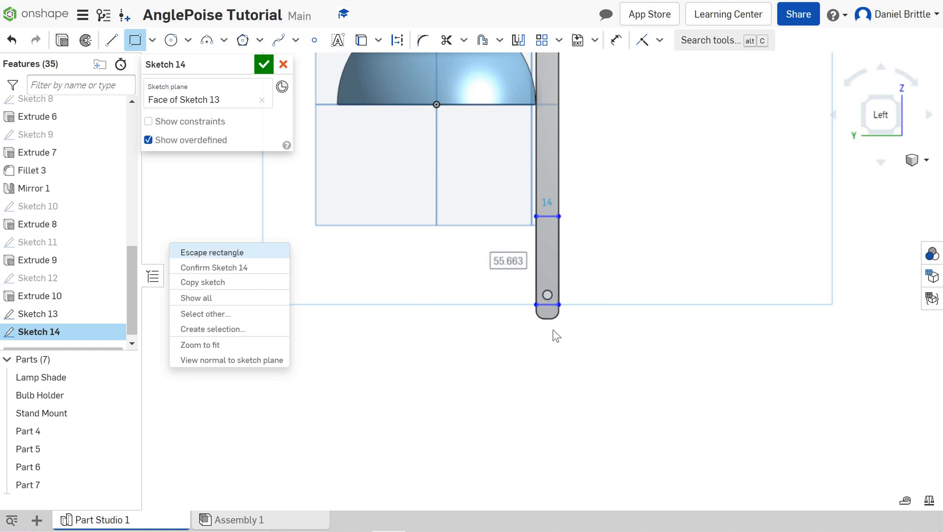
pyautogui.press('Escape')
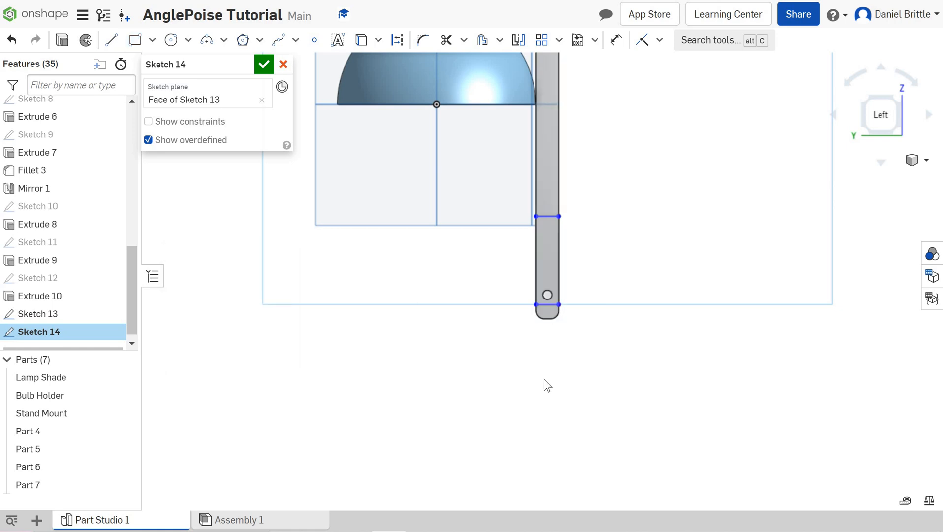
pyautogui.moveTo(545, 306); pyautogui.dragTo(550, 450)
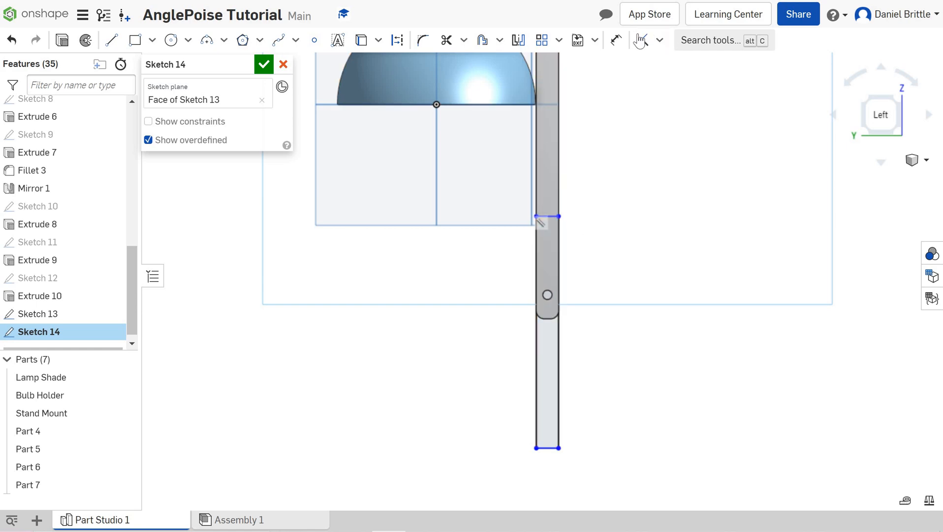
# - Dimension the distance from the rectangle's upper edge to the arm's lower end as 25 mm
pyautogui.click(616, 40)
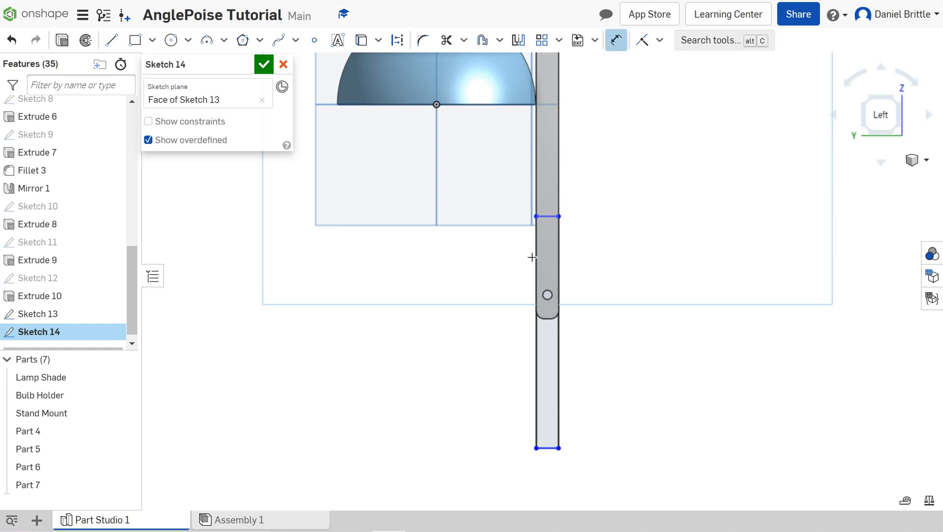
pyautogui.scroll(4, 552, 315)
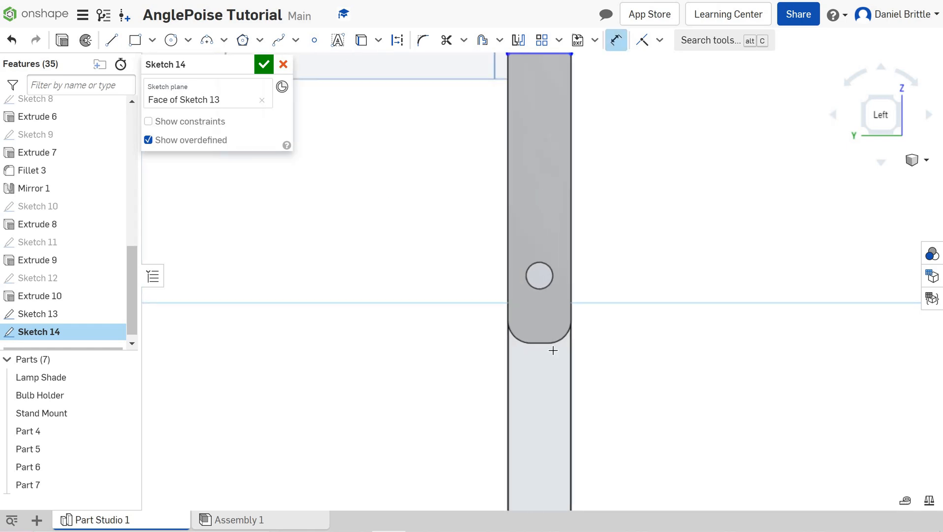
pyautogui.scroll(-2, 538, 342)
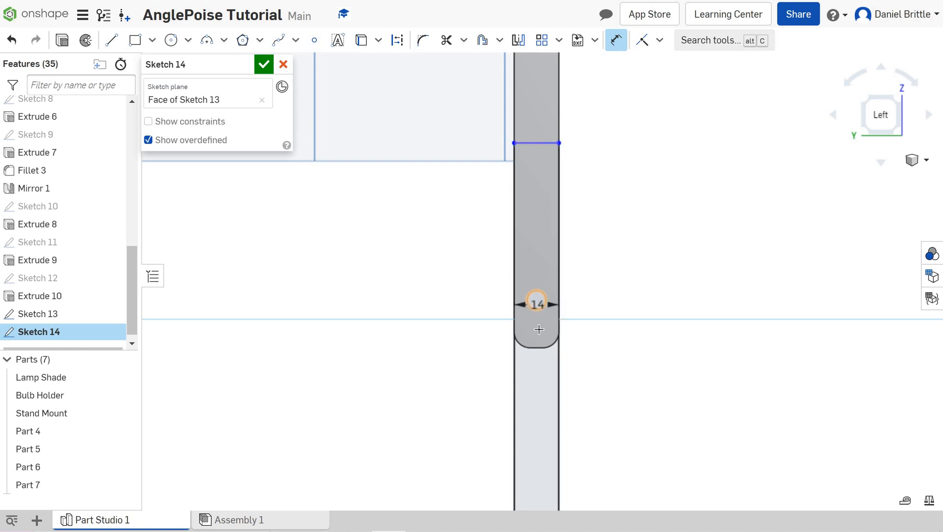
pyautogui.click(559, 328)
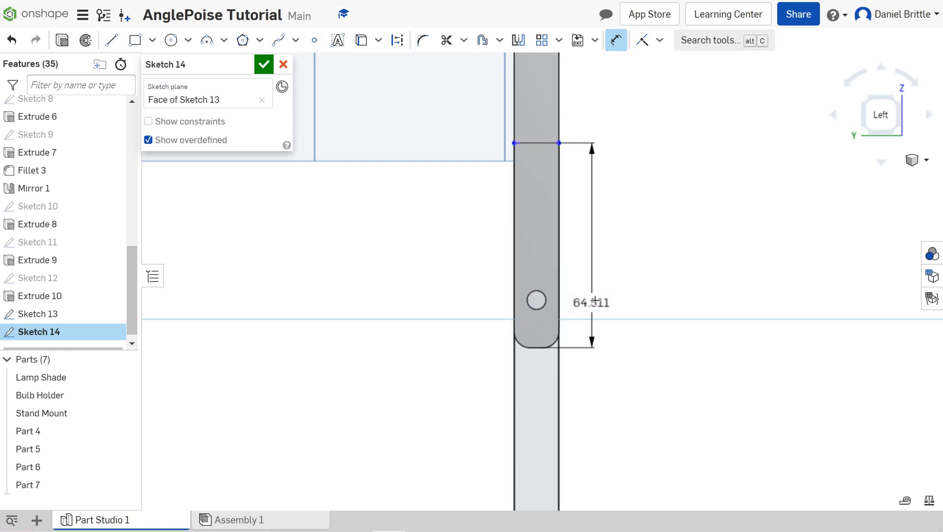
pyautogui.click(593, 301)
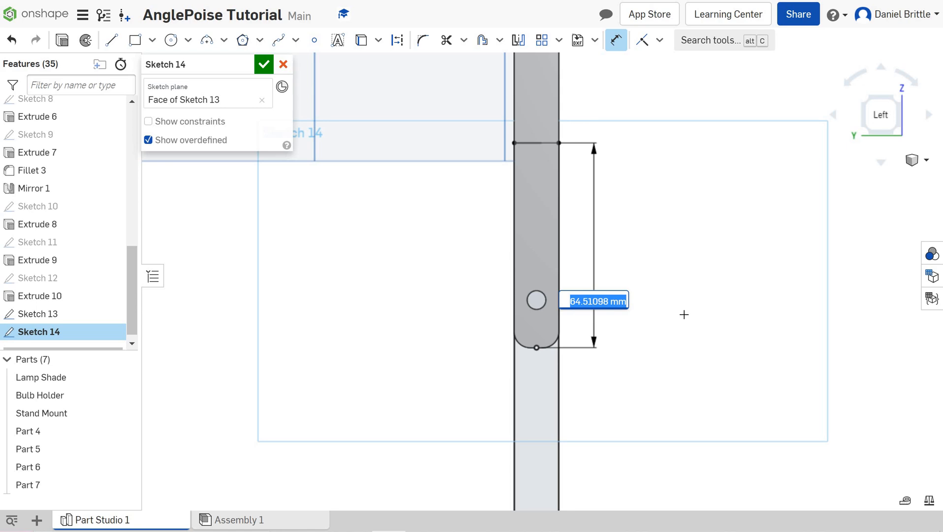
pyautogui.write('25')
pyautogui.press('Return')
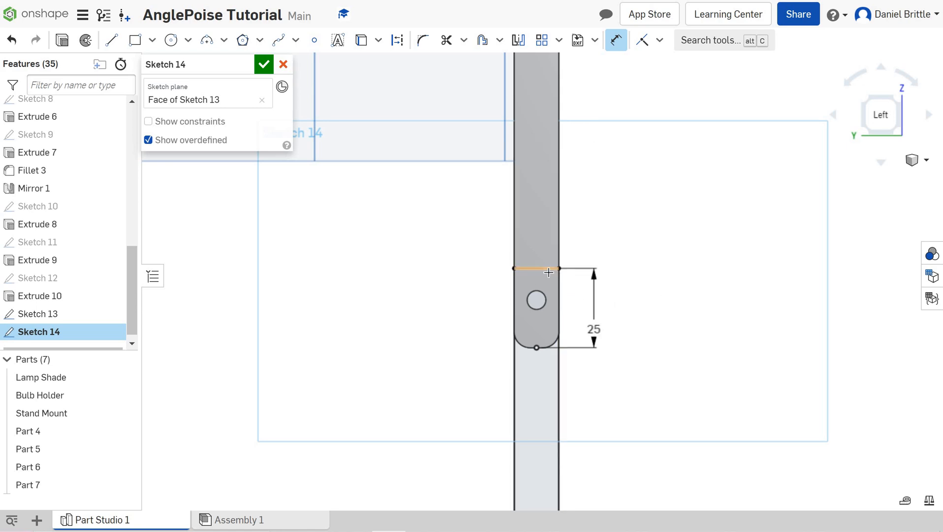
# - Set the rectangle's length to 250 mm
pyautogui.scroll(-7, 551, 304)
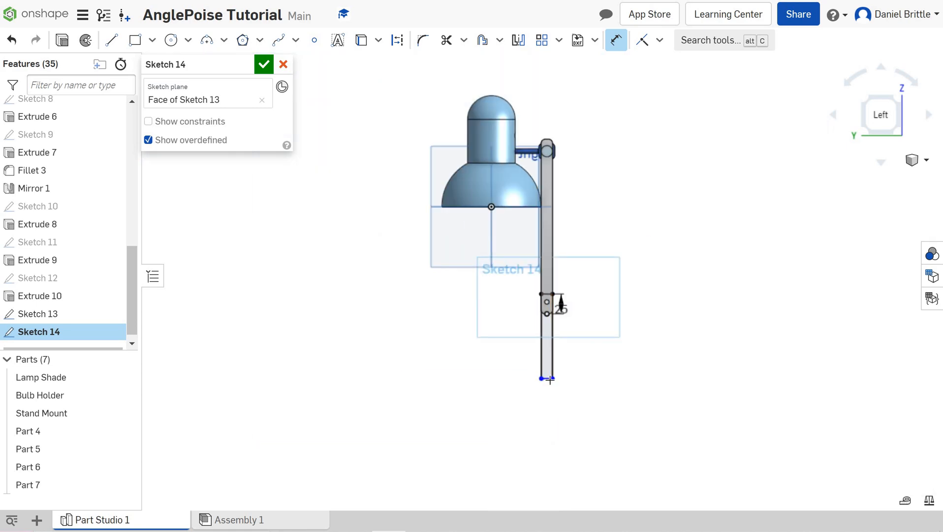
pyautogui.scroll(4, 550, 380)
pyautogui.click(558, 272)
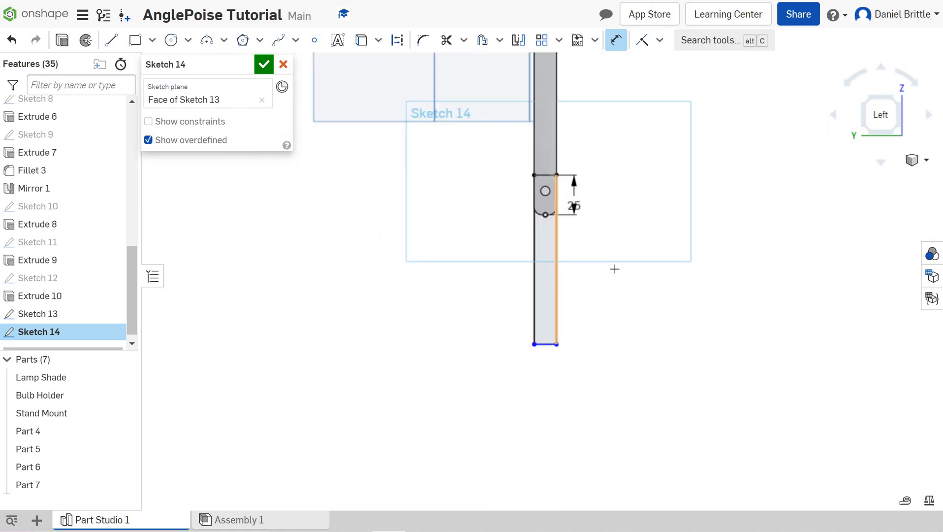
pyautogui.click(615, 268)
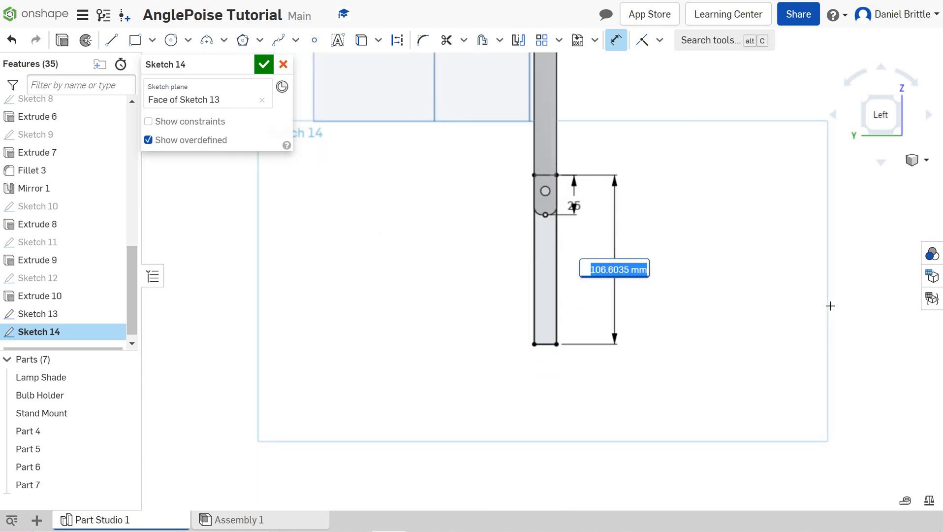
pyautogui.write('250')
pyautogui.press('Return')
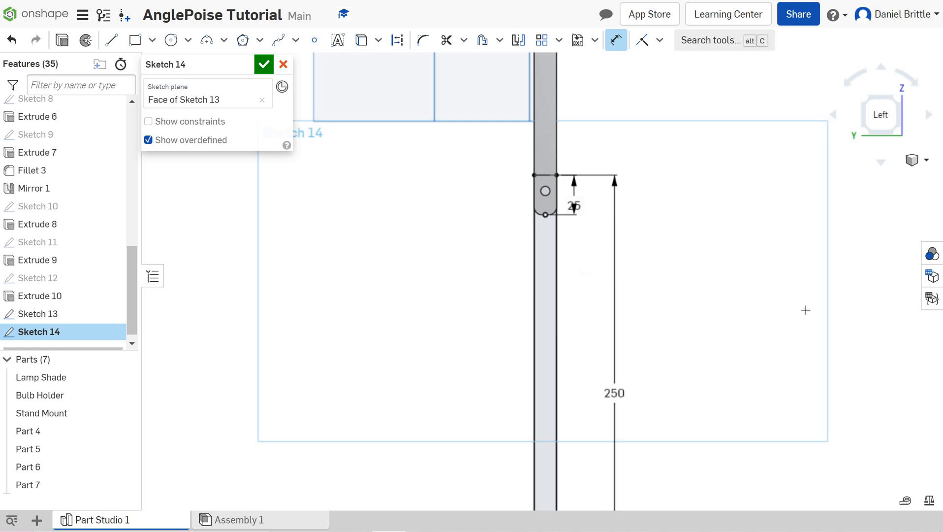
# - Sketch a circle concentric with the hole at the arm's lower end and set its diameter to 6 mm
pyautogui.scroll(3, 553, 301)
pyautogui.scroll(-5, 547, 302)
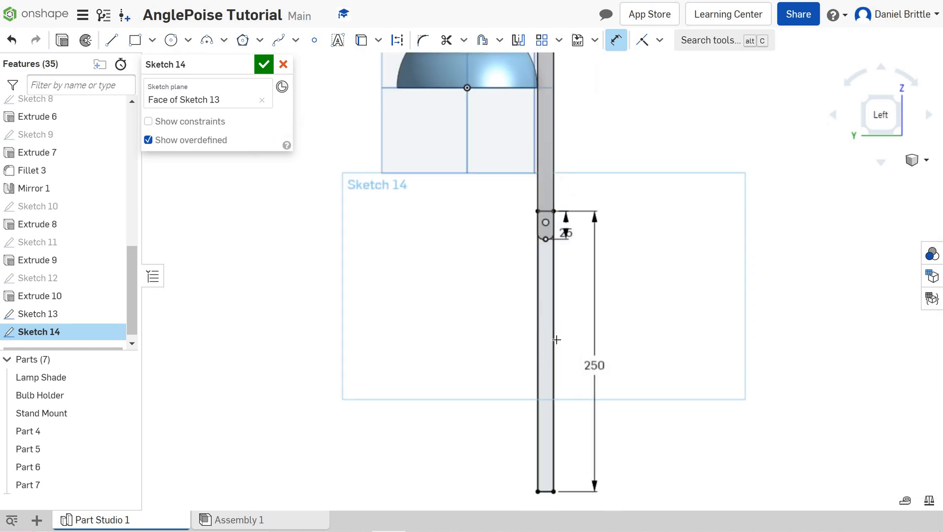
pyautogui.click(171, 39)
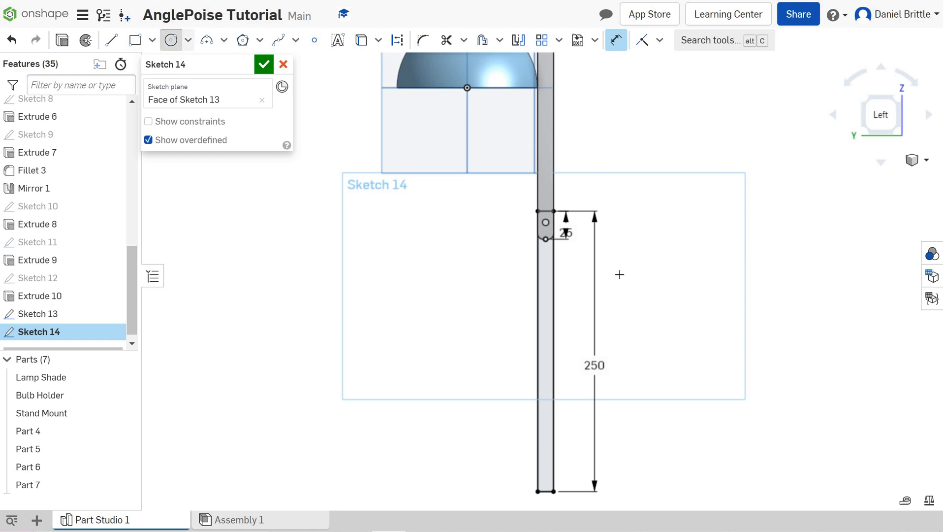
pyautogui.scroll(6, 548, 226)
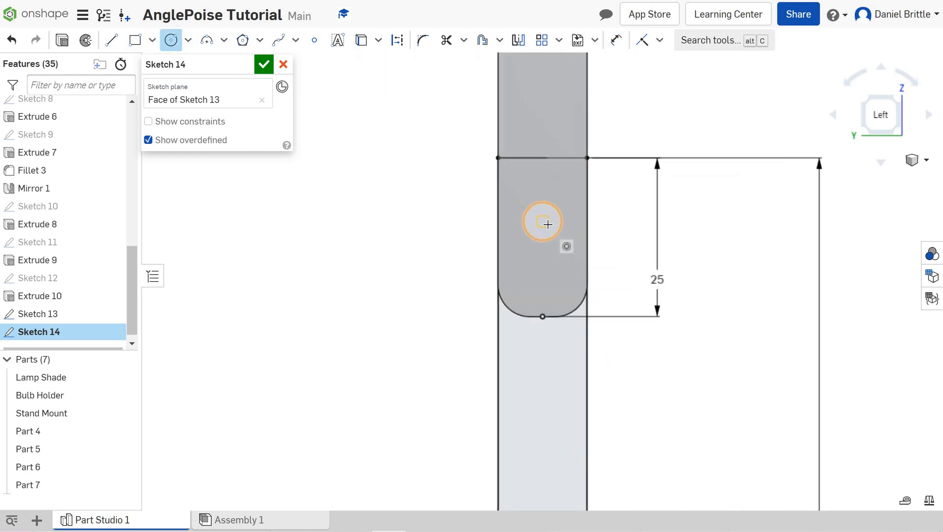
pyautogui.click(540, 219)
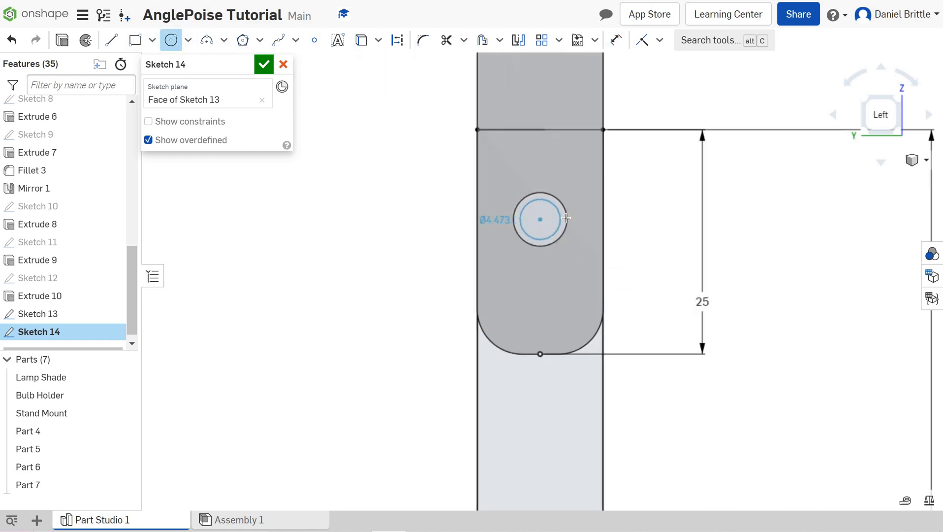
pyautogui.click(616, 40)
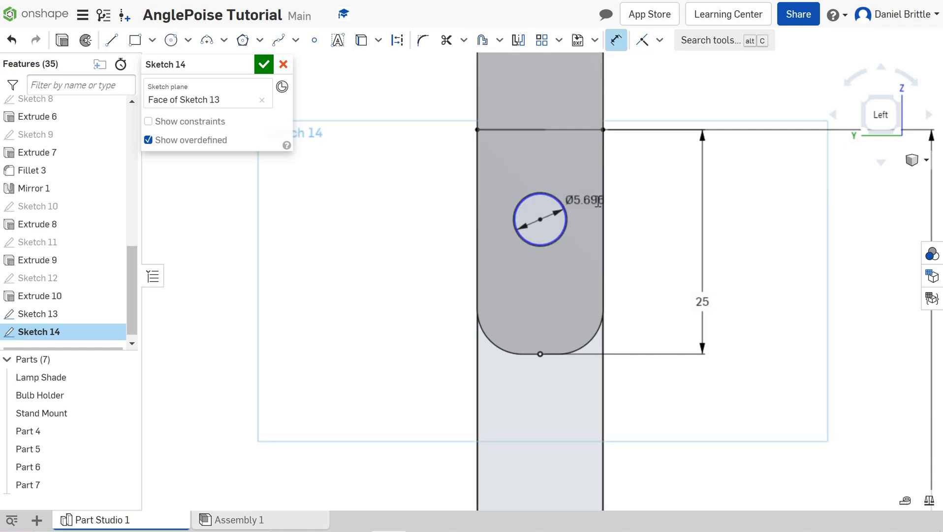
pyautogui.click(595, 200)
pyautogui.press('Return')
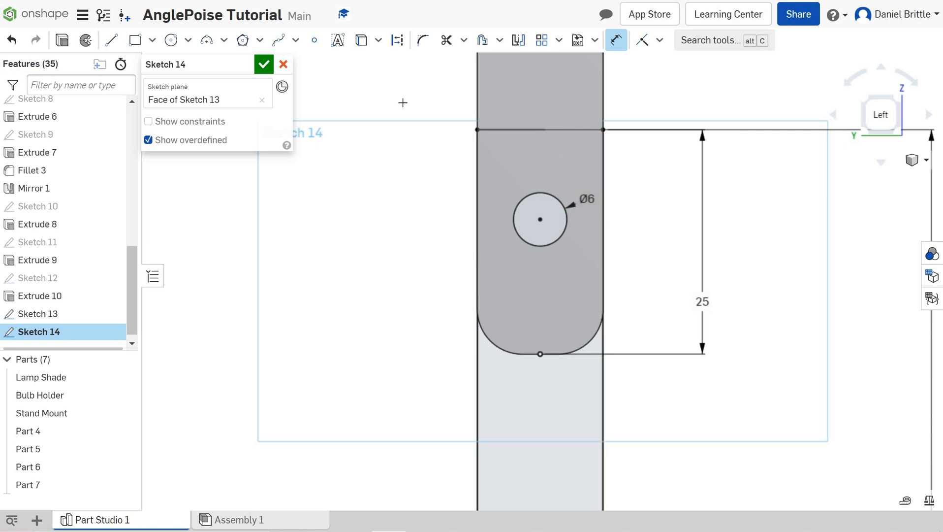
# - Round both upper corners of the rectangle with 5 mm sketch fillets
pyautogui.click(423, 40)
pyautogui.click(479, 169)
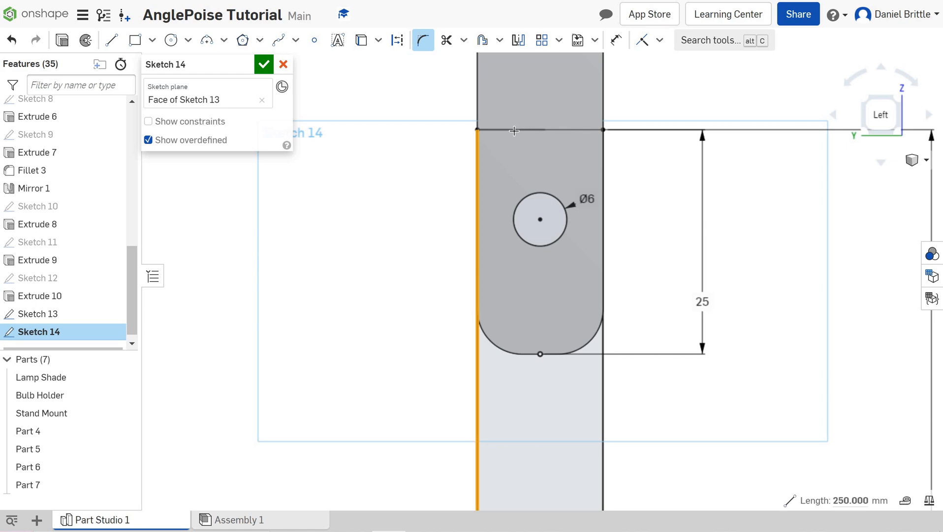
pyautogui.click(555, 132)
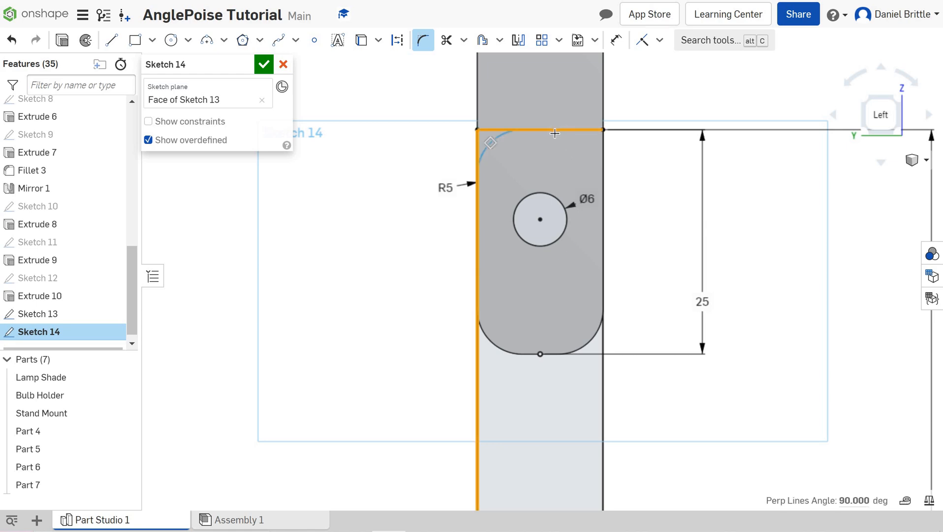
pyautogui.click(456, 192)
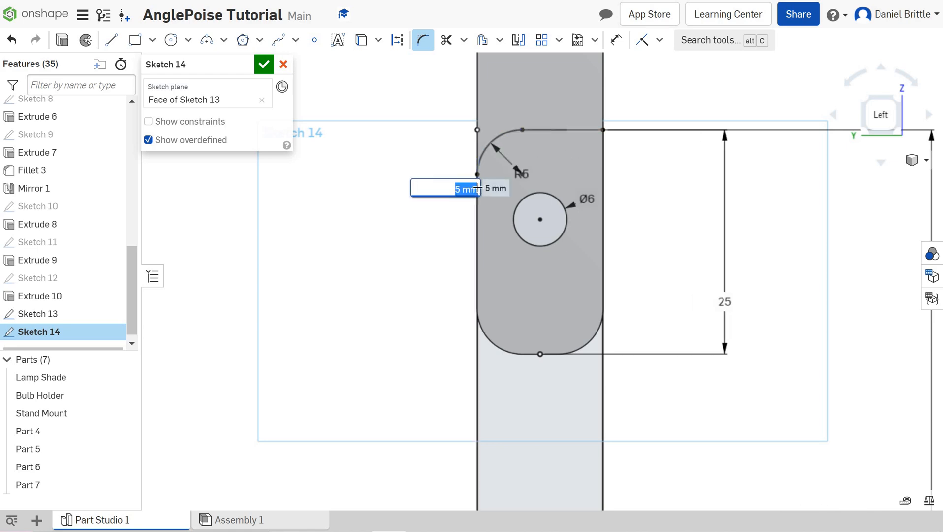
pyautogui.press('Return')
pyautogui.click(580, 131)
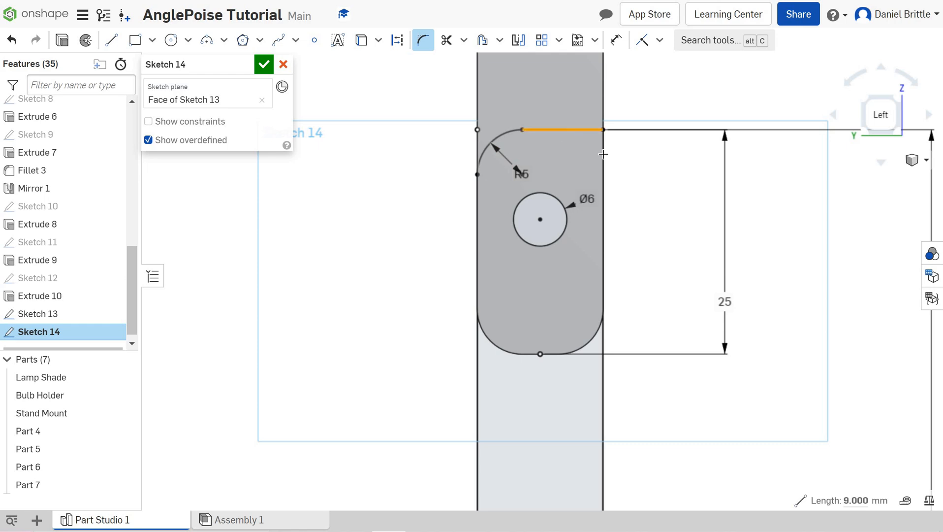
pyautogui.click(602, 158)
pyautogui.click(575, 157)
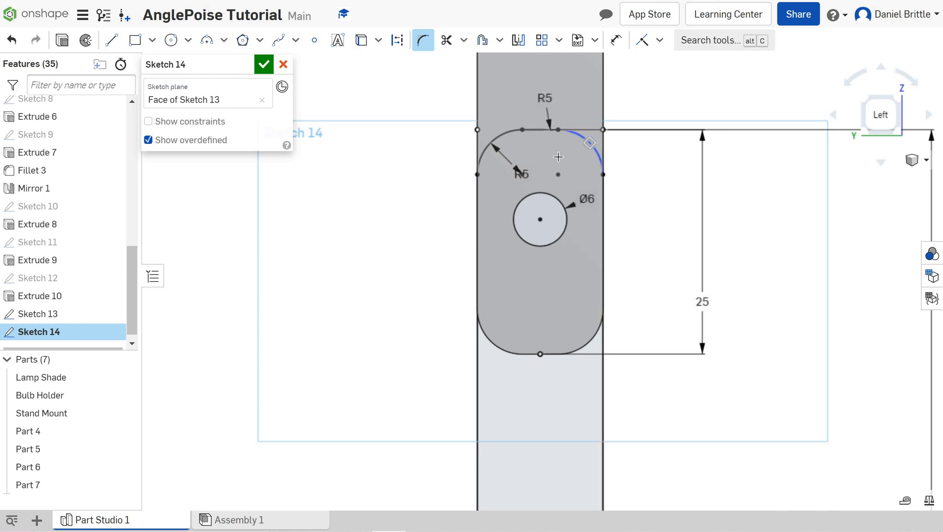
pyautogui.press('Return')
# - Check the distance from the rectangle's upper edge to the centre of the 6 mm circle without placing a dimension
pyautogui.click(616, 40)
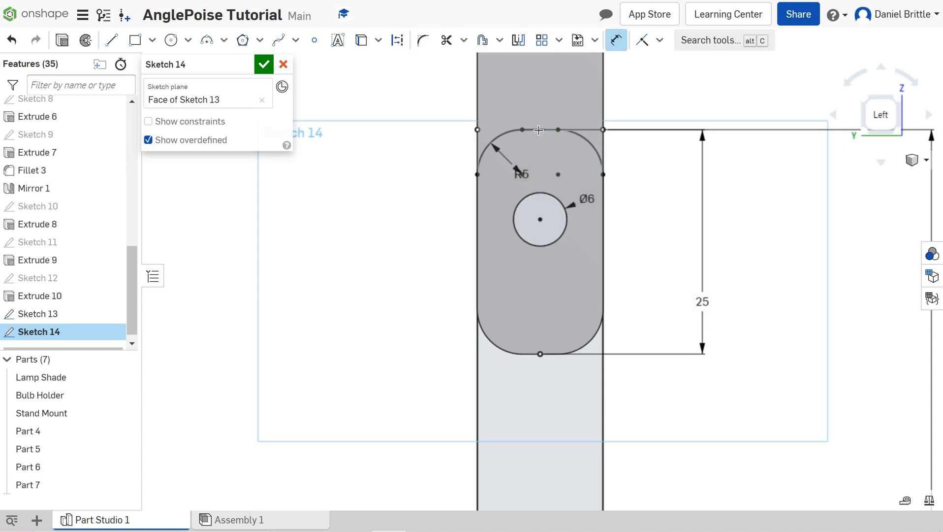
pyautogui.click(543, 152)
pyautogui.rightClick(550, 166)
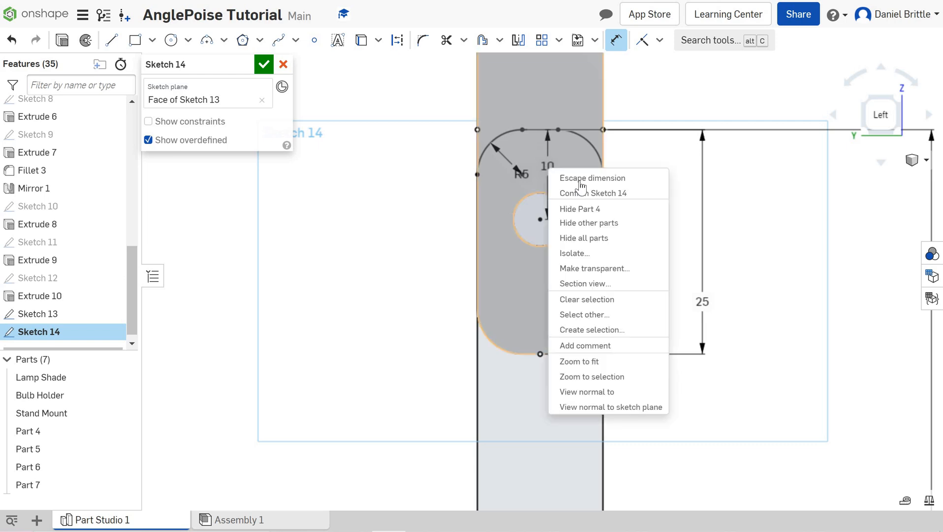
pyautogui.press('Escape')
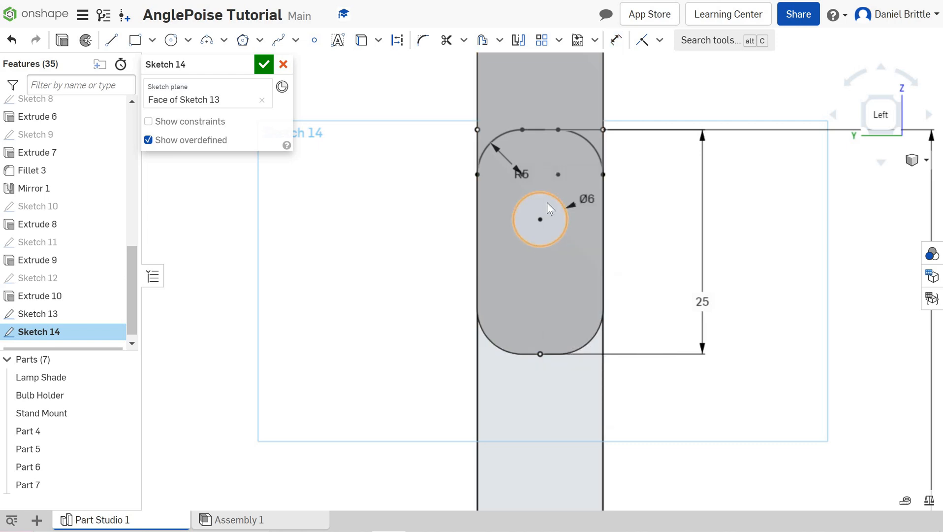
# - Sketch a circle inside the rectangle near its lower end and set its diameter to 6 mm
pyautogui.scroll(-5, 545, 209)
pyautogui.scroll(8, 552, 421)
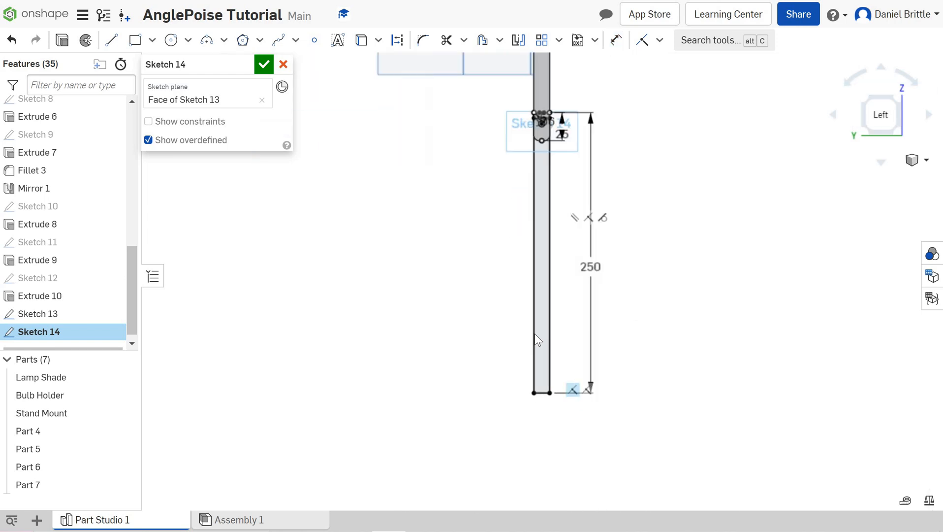
pyautogui.click(172, 41)
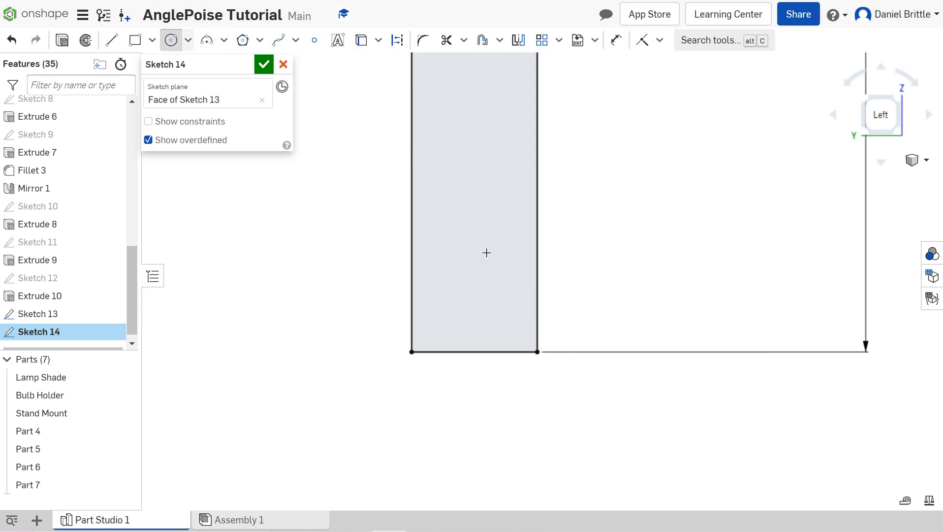
pyautogui.click(471, 238)
pyautogui.click(502, 260)
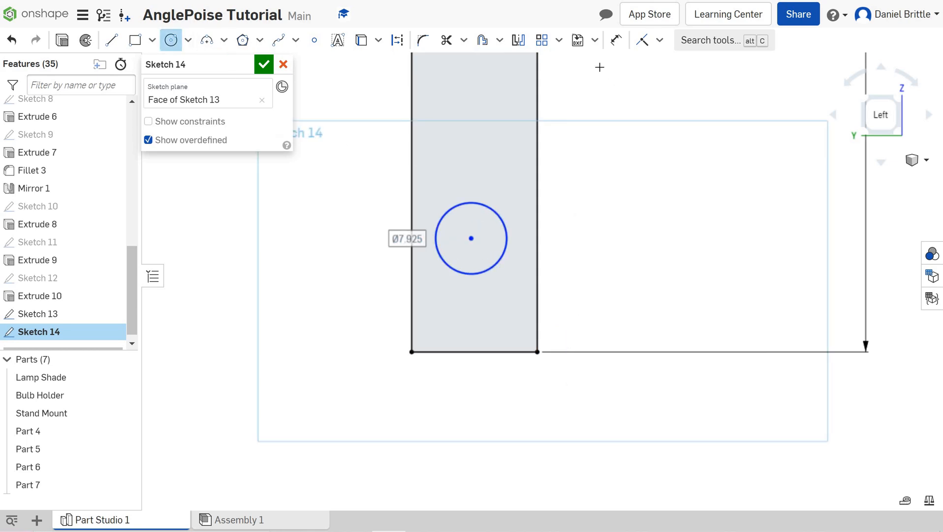
pyautogui.press('d')
pyautogui.click(502, 260)
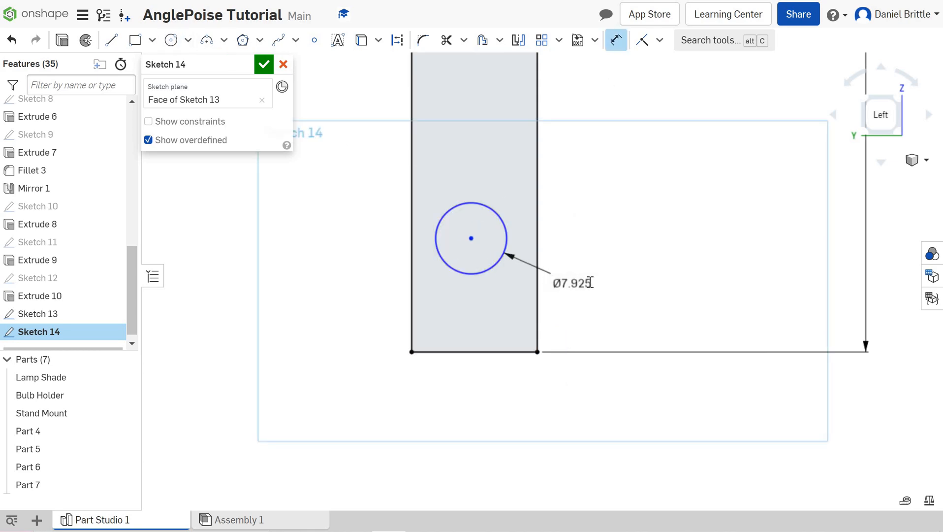
pyautogui.click(590, 282)
pyautogui.write('6')
pyautogui.press('Return')
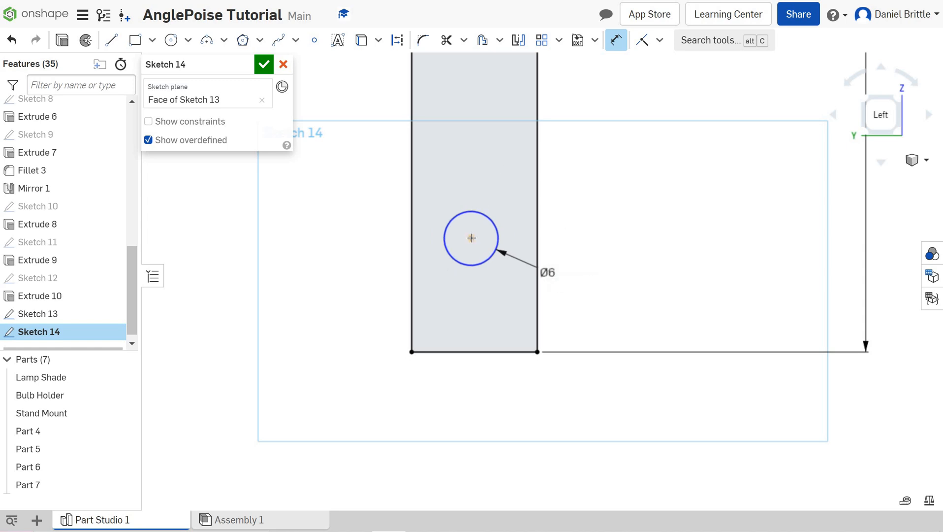
# - Dimension the lower circle's centre 7 mm from the rectangle's left edge and 10 mm above its lower edge
pyautogui.click(409, 241)
pyautogui.click(472, 238)
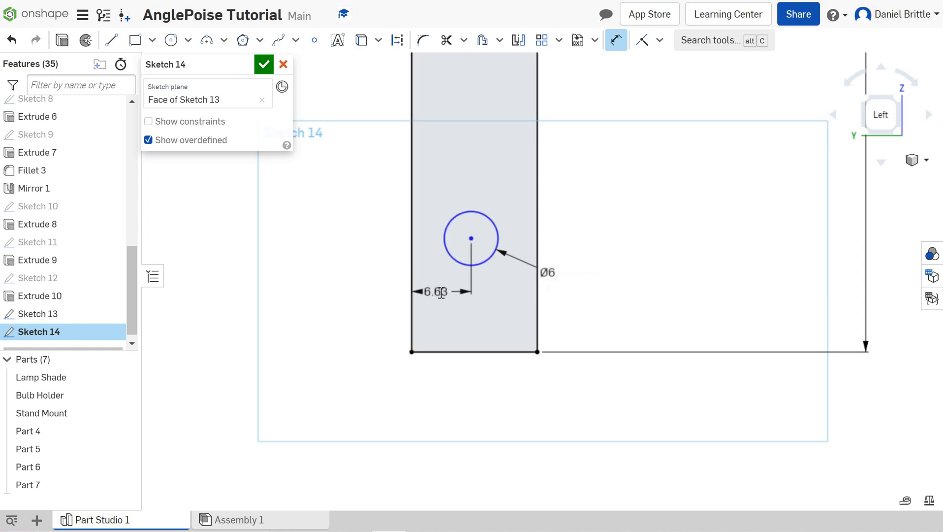
pyautogui.click(444, 291)
pyautogui.write('7')
pyautogui.press('Return')
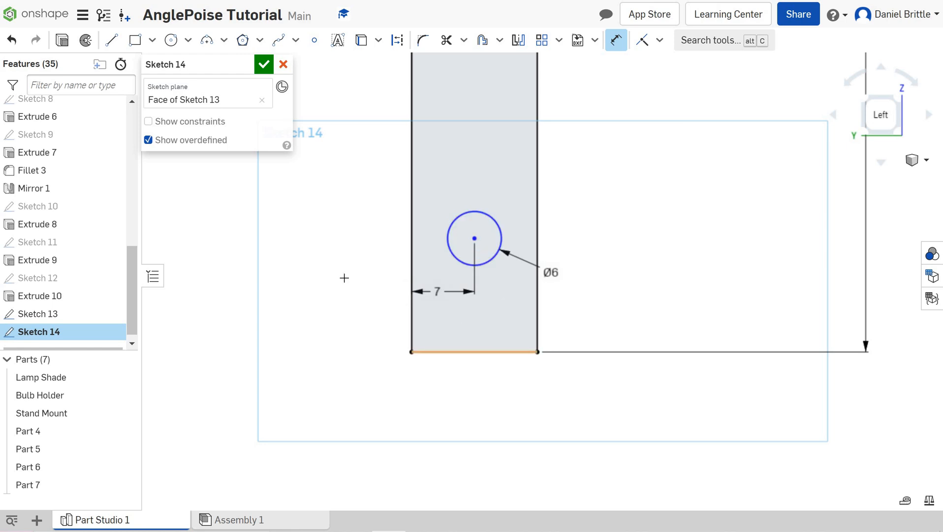
pyautogui.click(359, 293)
pyautogui.write('10')
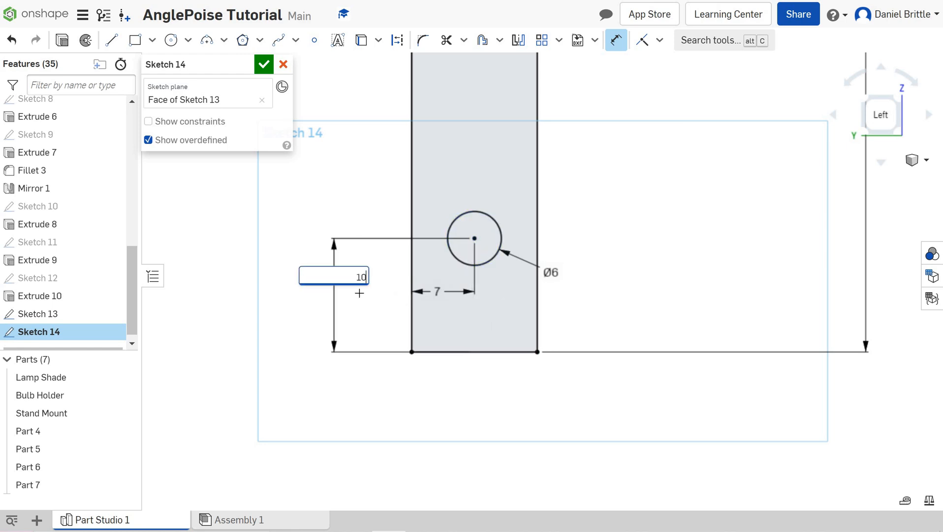
pyautogui.press('Return')
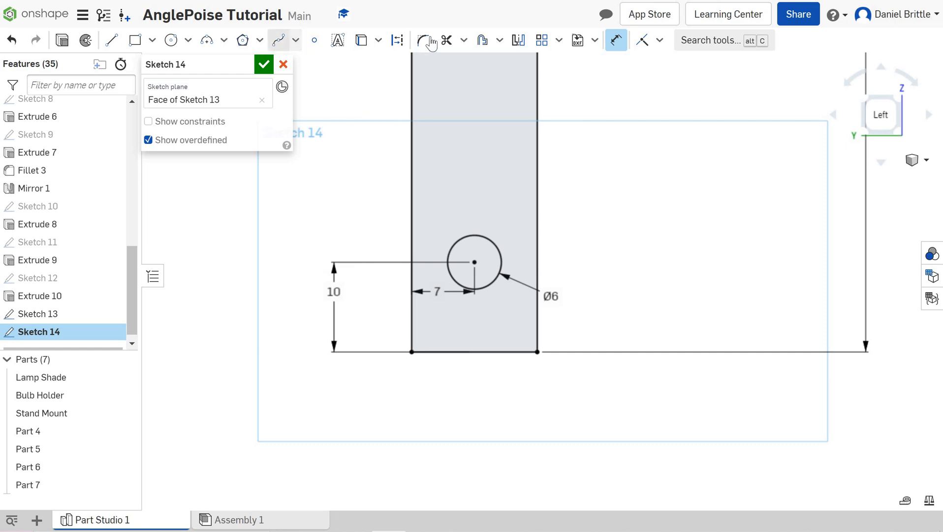
# - Round both lower corners of the rectangle with 5 mm sketch fillets and finish the sketch
pyautogui.press('f')
pyautogui.click(411, 309)
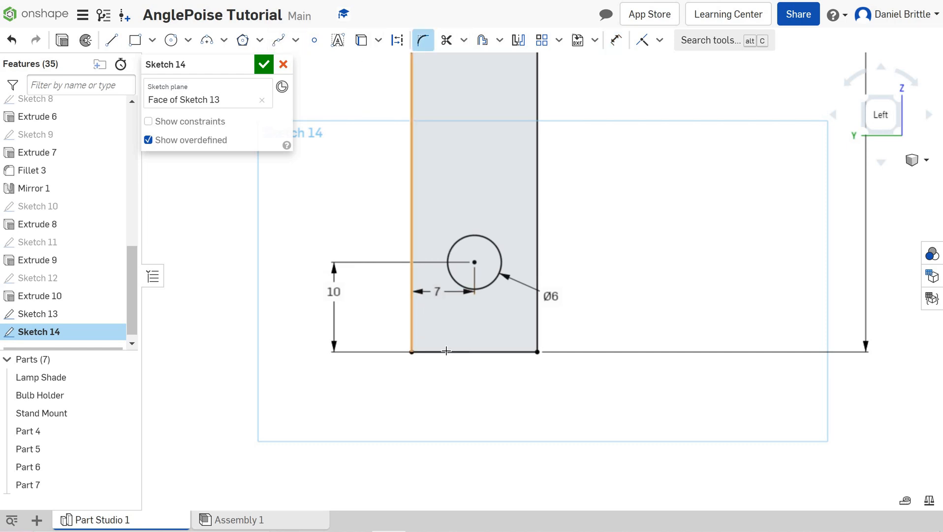
pyautogui.click(446, 352)
pyautogui.click(489, 343)
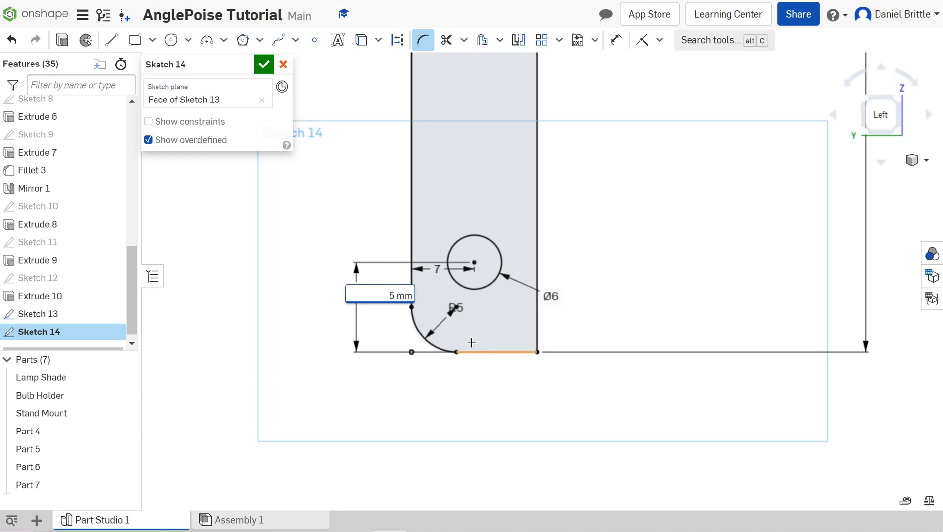
pyautogui.press('Return')
pyautogui.click(536, 320)
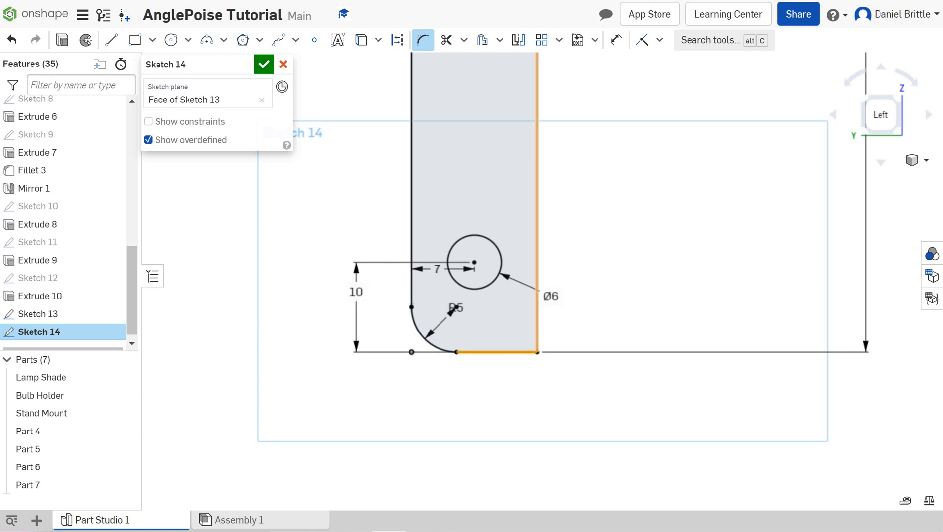
pyautogui.click(523, 314)
pyautogui.press('Return')
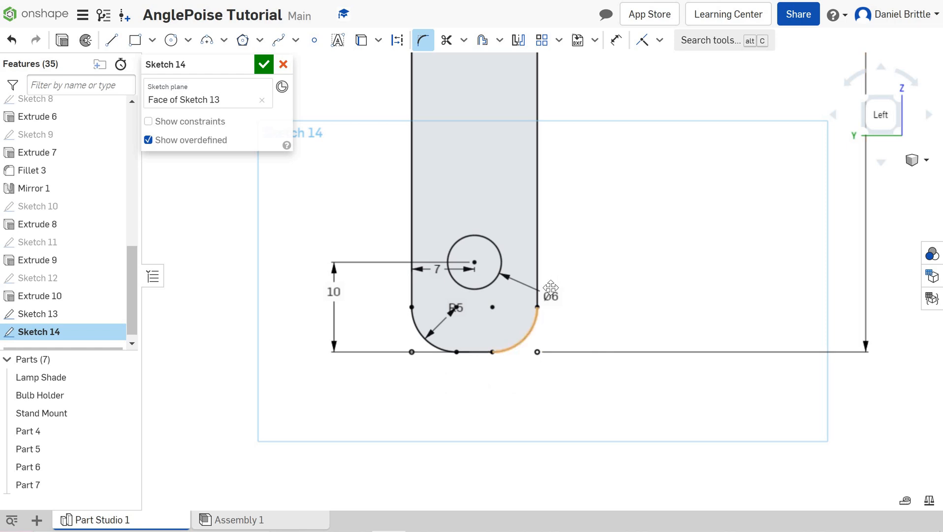
pyautogui.scroll(3, 551, 289)
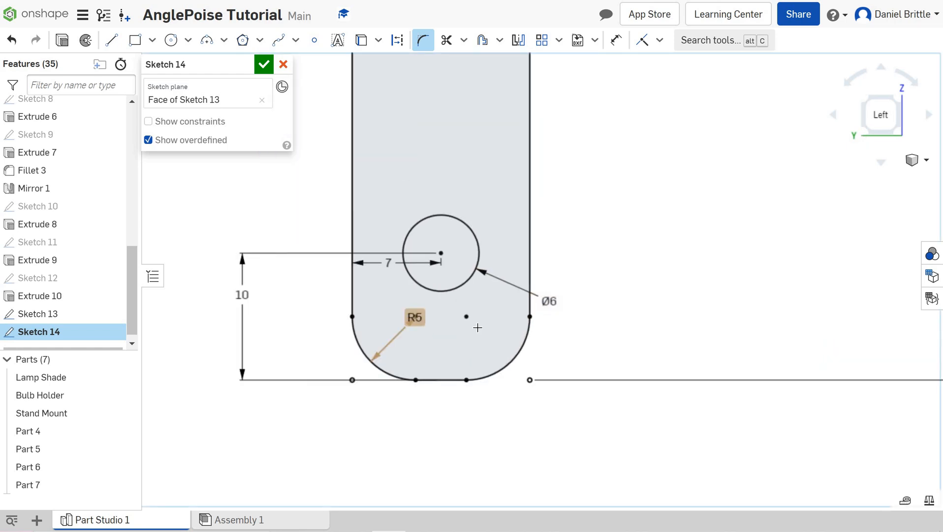
pyautogui.scroll(1, 485, 327)
pyautogui.scroll(-5, 487, 327)
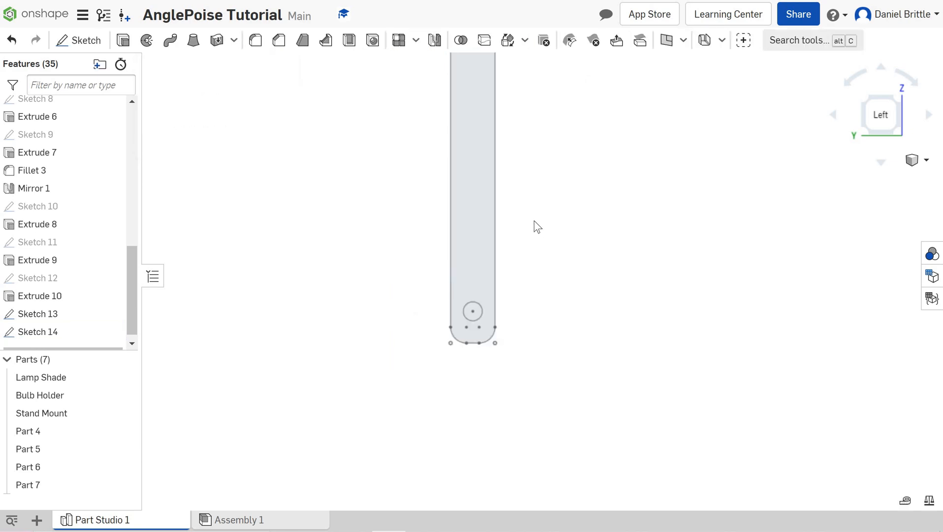
# - Extrude both regions of the lower arm profile, leaving out the pivot holes, 10 mm as a new solid part
pyautogui.moveTo(534, 222); pyautogui.dragTo(522, 250, button='right')
pyautogui.scroll(3, 522, 250)
pyautogui.scroll(-5, 522, 237)
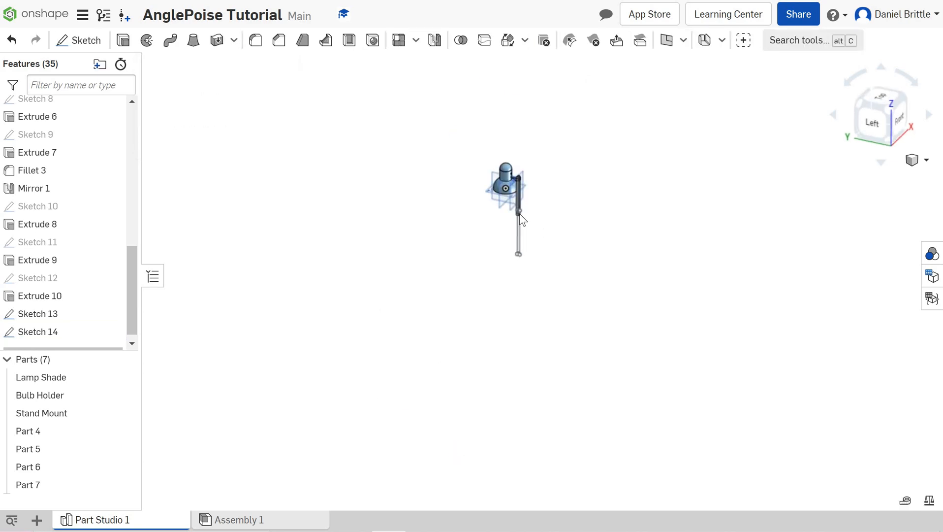
pyautogui.scroll(8, 519, 213)
pyautogui.moveTo(512, 249)
pyautogui.mouseDown(button='right')
pyautogui.moveTo(512, 262)
pyautogui.moveTo(507, 243)
pyautogui.mouseUp(button='right')
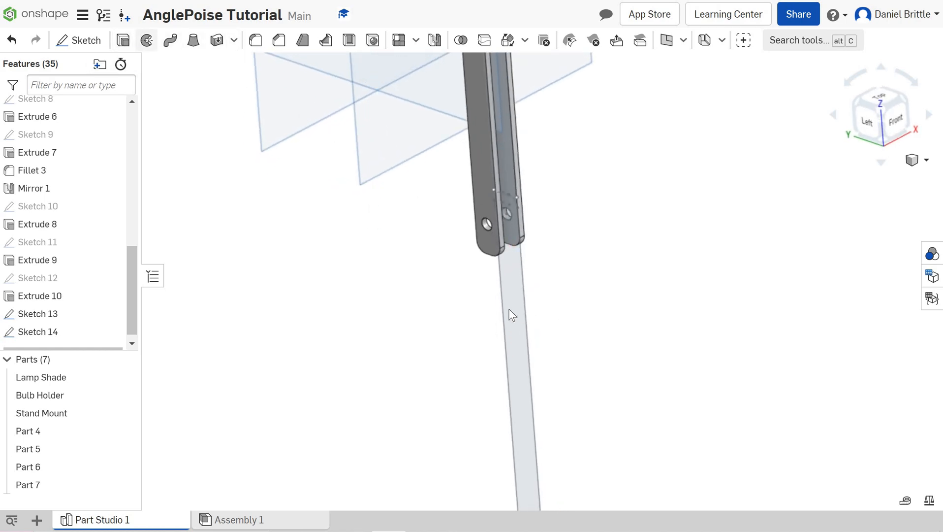
pyautogui.hotkey('shift', 'e')
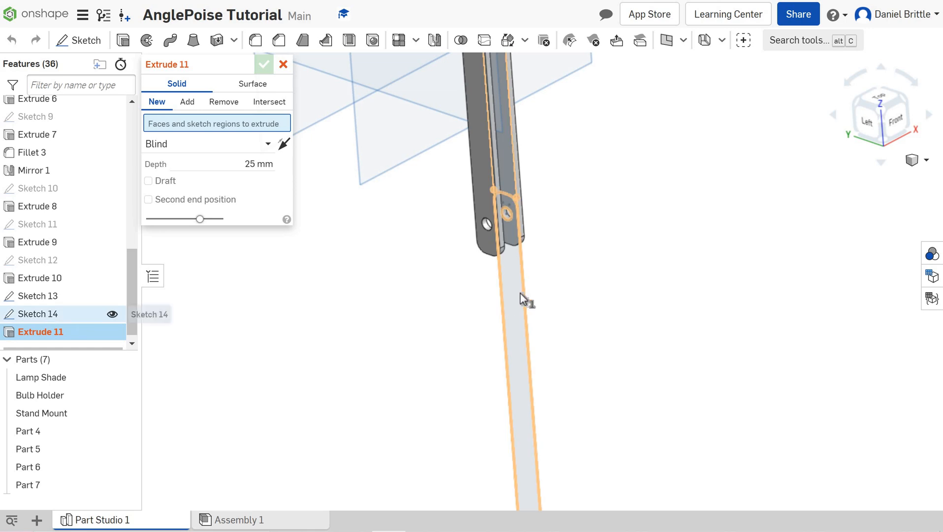
pyautogui.click(522, 298)
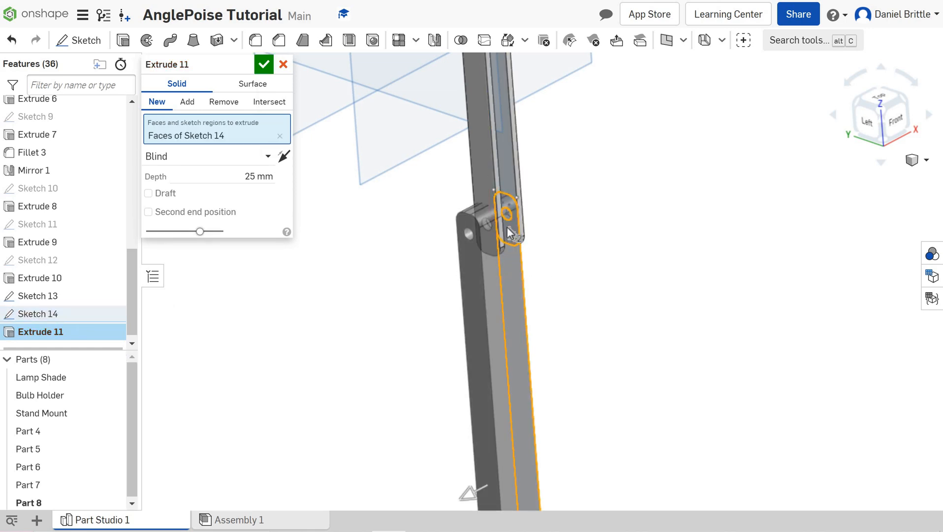
pyautogui.scroll(4, 510, 227)
pyautogui.moveTo(508, 217); pyautogui.dragTo(481, 175, button='right')
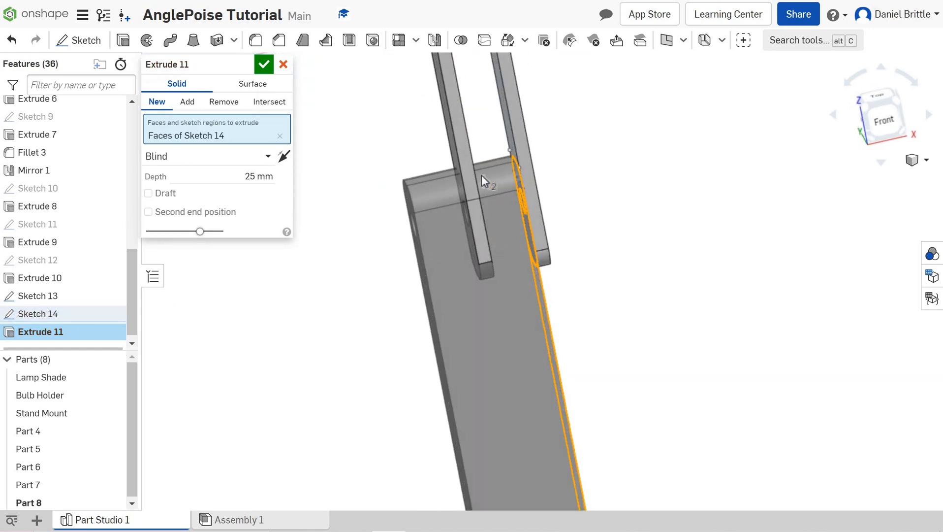
pyautogui.click(287, 186)
pyautogui.write('10')
pyautogui.press('Return')
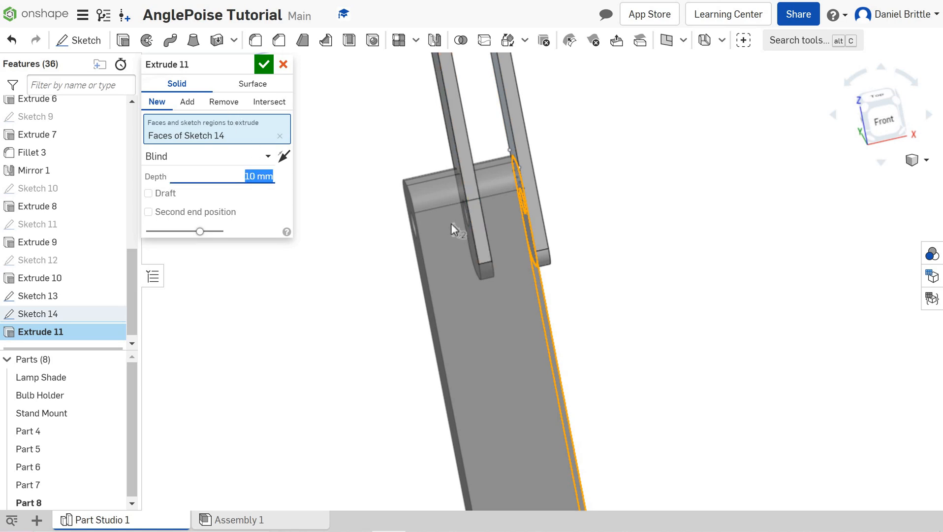
pyautogui.moveTo(451, 224); pyautogui.dragTo(306, 110, button='right')
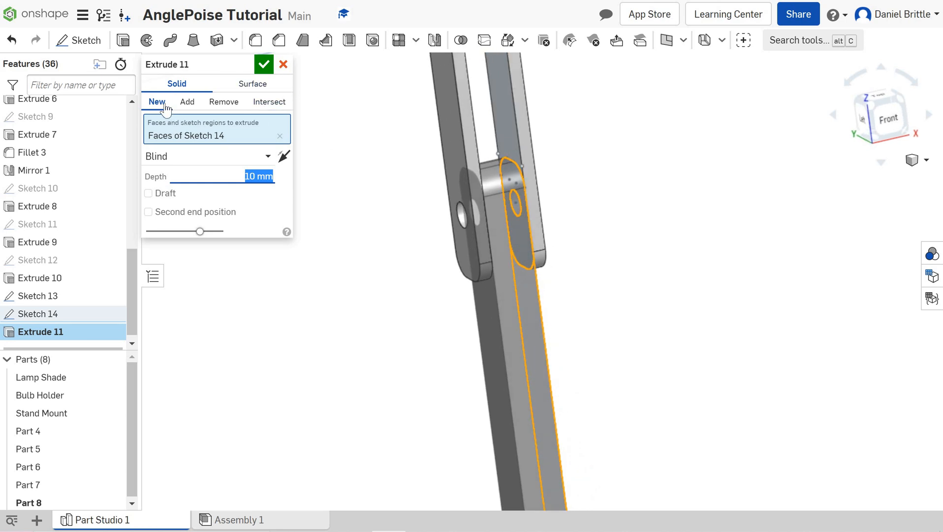
pyautogui.click(264, 64)
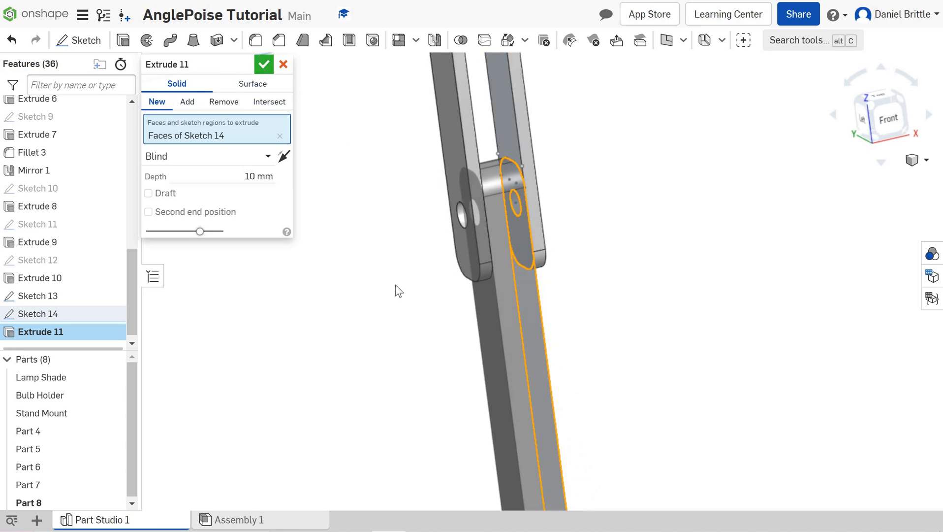
# - Try deleting Sketch 13 and undo the deletion
pyautogui.click(56, 296)
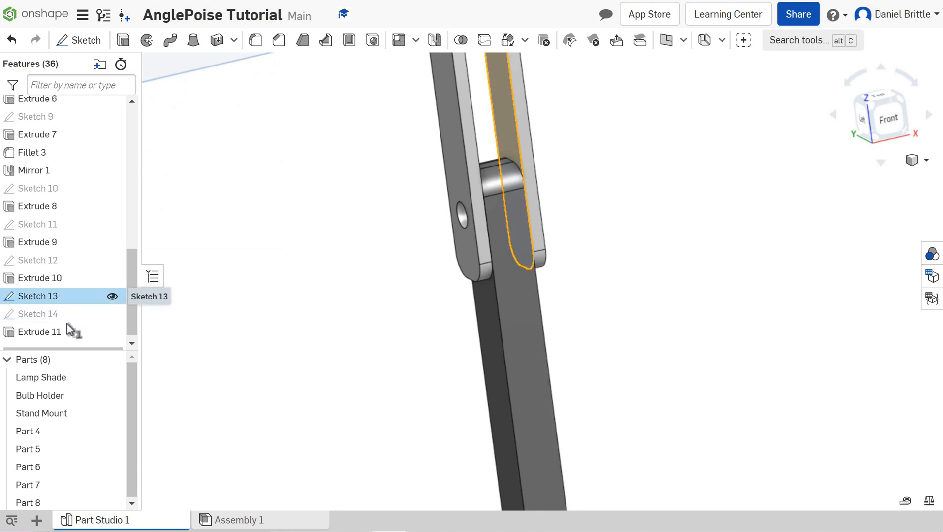
pyautogui.rightClick(47, 300)
pyautogui.click(79, 294)
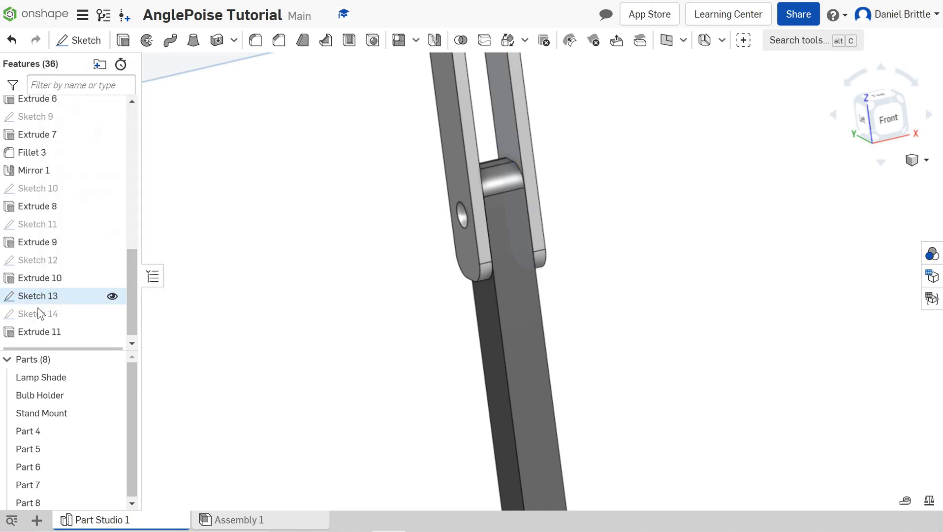
pyautogui.press('Delete')
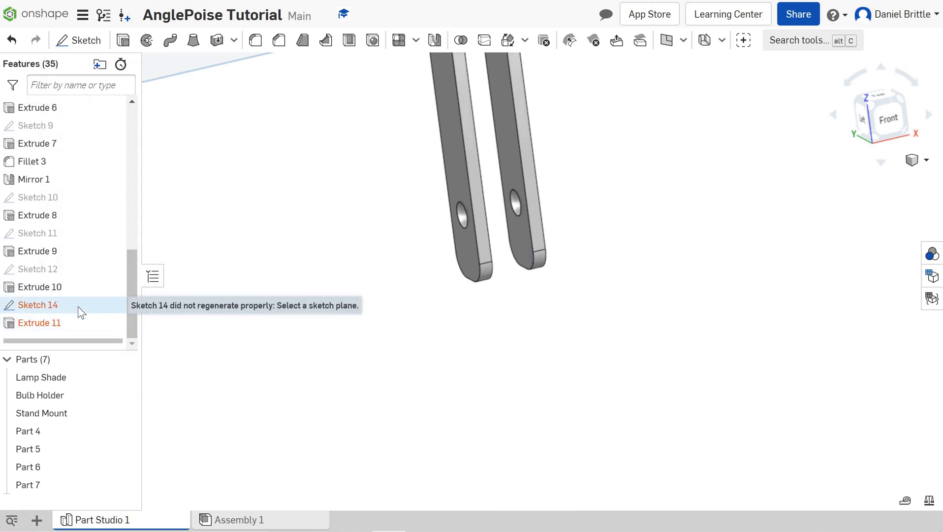
pyautogui.rightClick(232, 298)
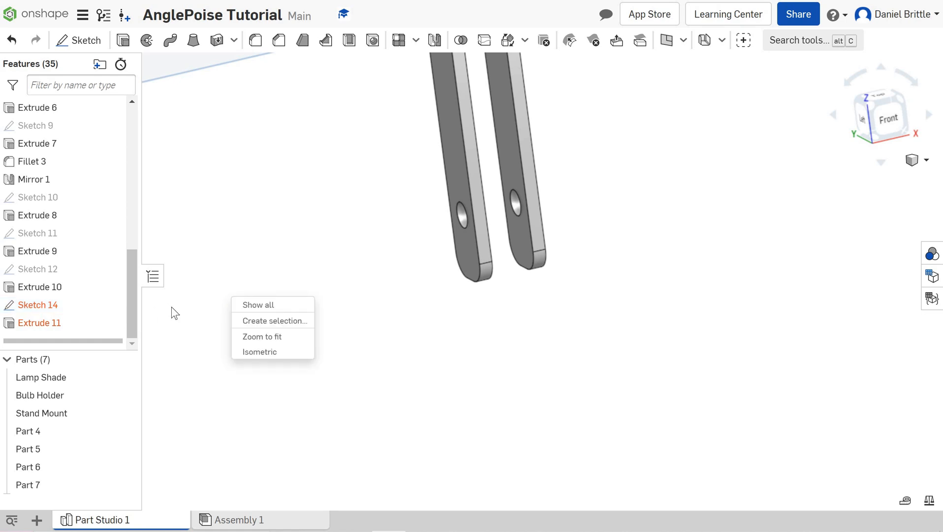
pyautogui.hotkey('ctrl', 'z')
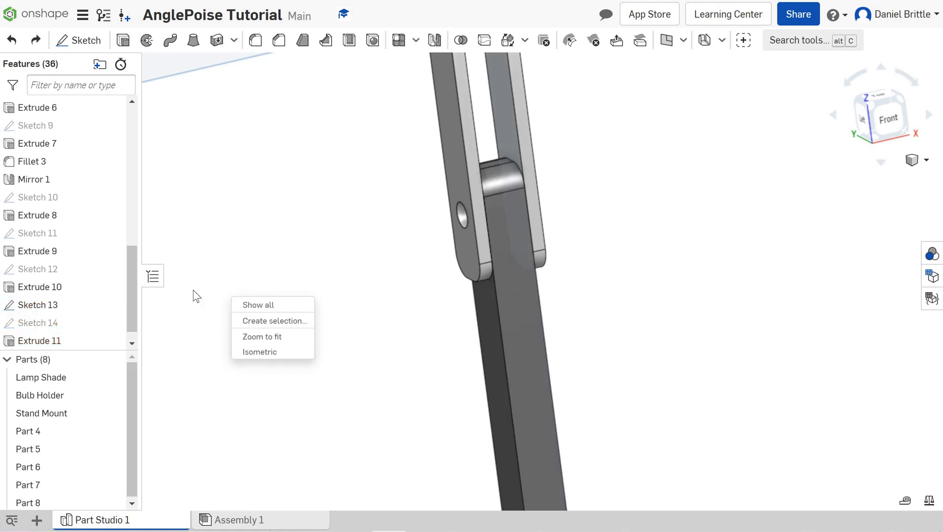
pyautogui.click(44, 306)
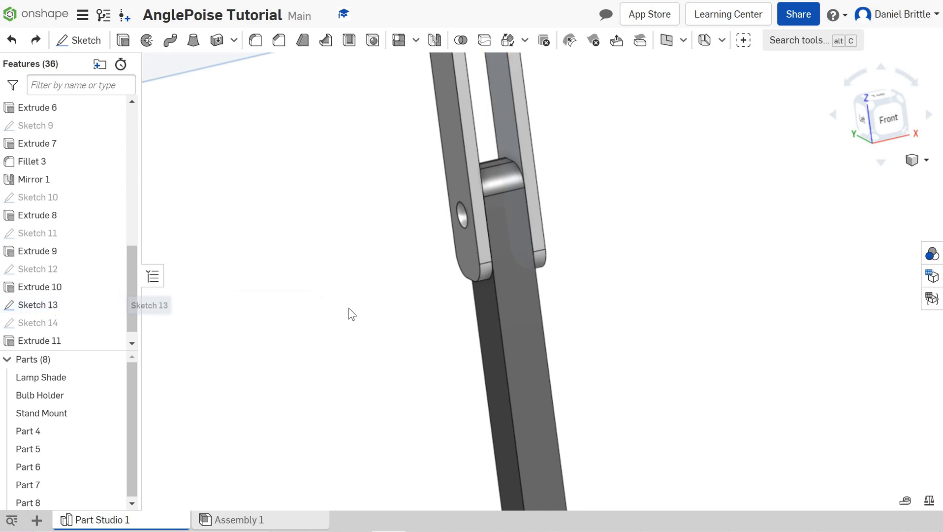
# - Examine the extruded lower arm and its joint with the upper arm from several distances and angles
pyautogui.scroll(2, 349, 308)
pyautogui.scroll(-8, 490, 306)
pyautogui.scroll(-4, 502, 394)
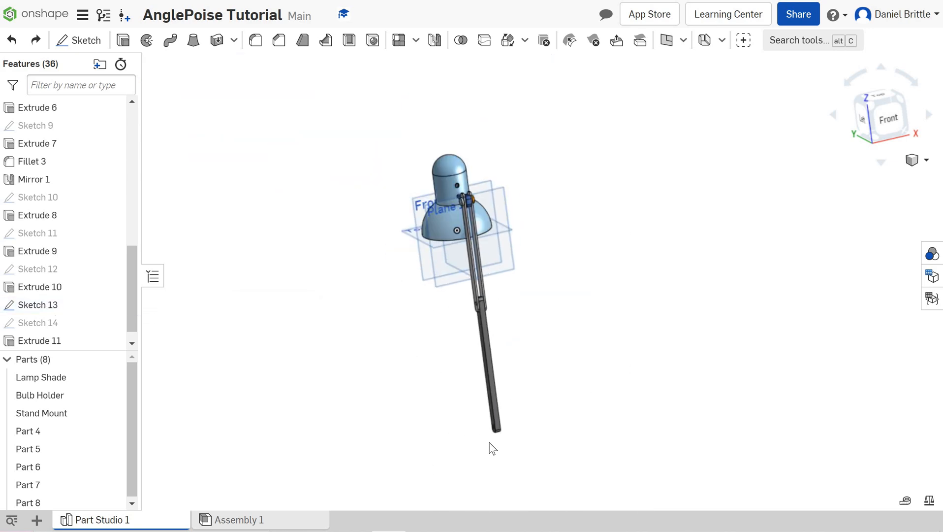
pyautogui.scroll(4, 490, 445)
pyautogui.moveTo(523, 419); pyautogui.dragTo(437, 104, button='right')
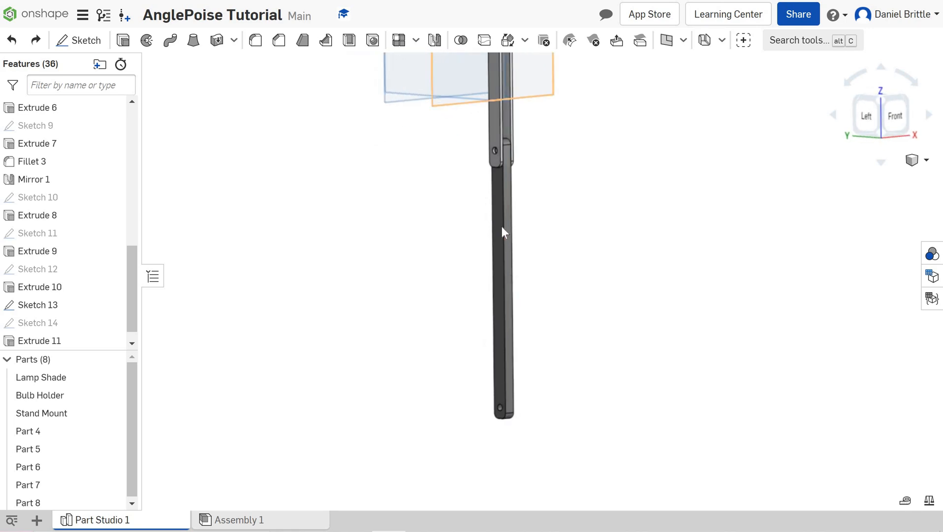
pyautogui.scroll(-3, 501, 232)
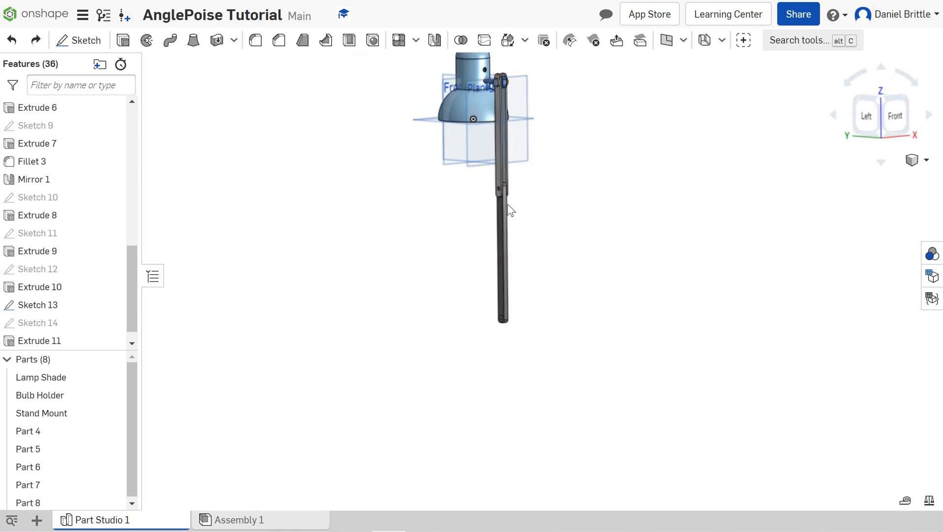
pyautogui.scroll(1, 510, 203)
pyautogui.scroll(-2, 509, 201)
pyautogui.scroll(1, 510, 200)
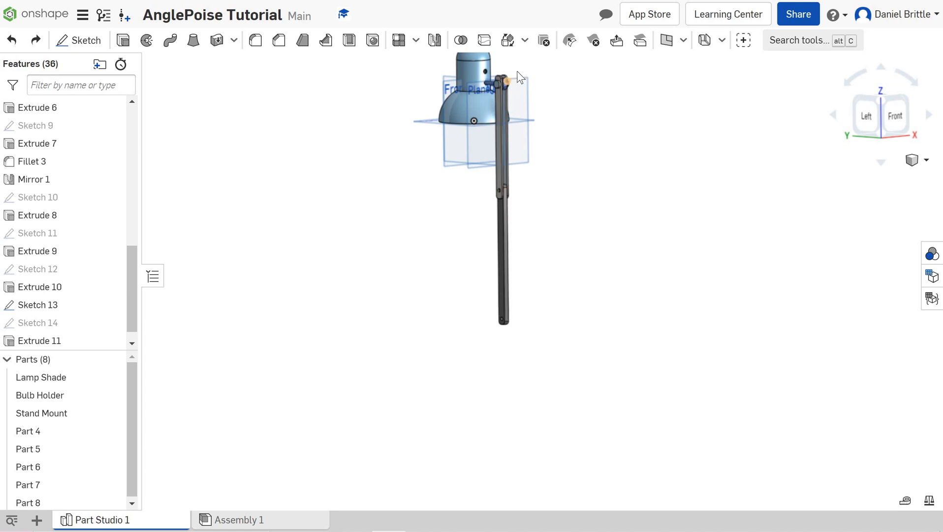
# - Rename Part 6 as Top Bolt and Part 7 as Top Nut
pyautogui.scroll(3, 516, 71)
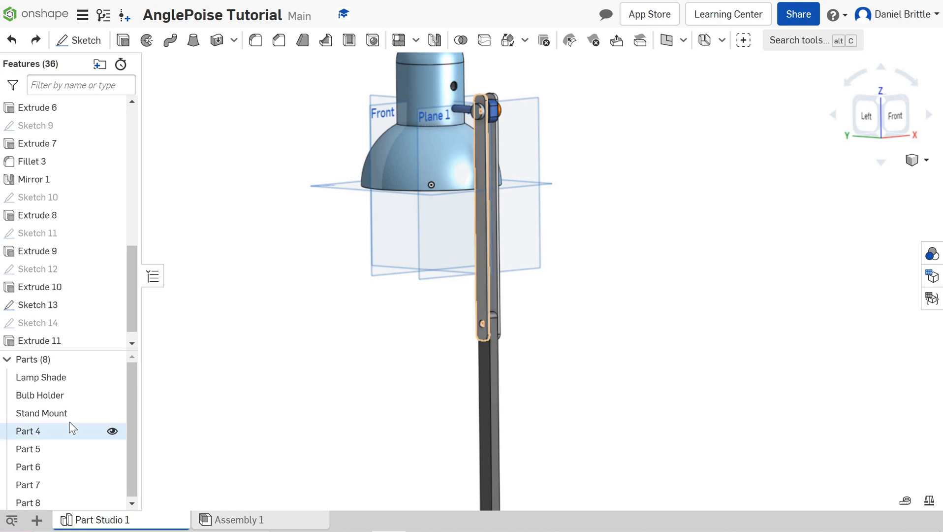
pyautogui.rightClick(40, 467)
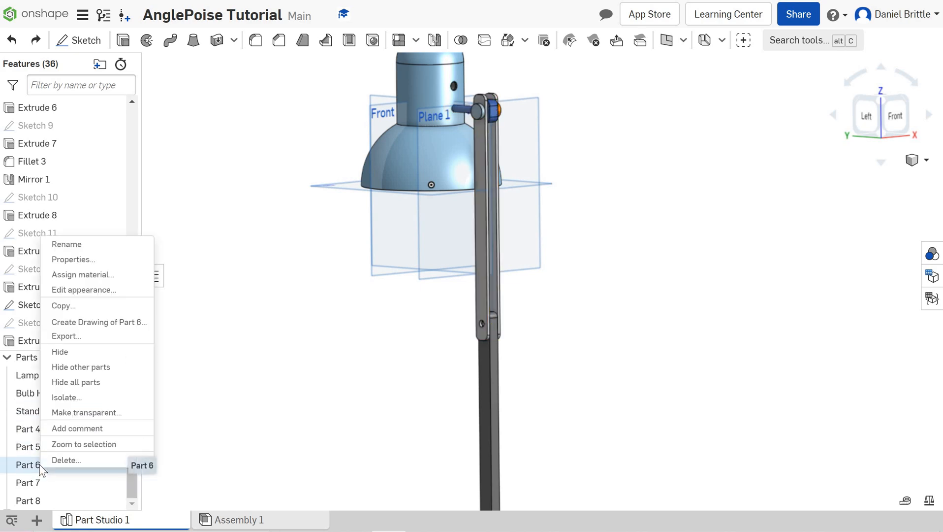
pyautogui.click(84, 242)
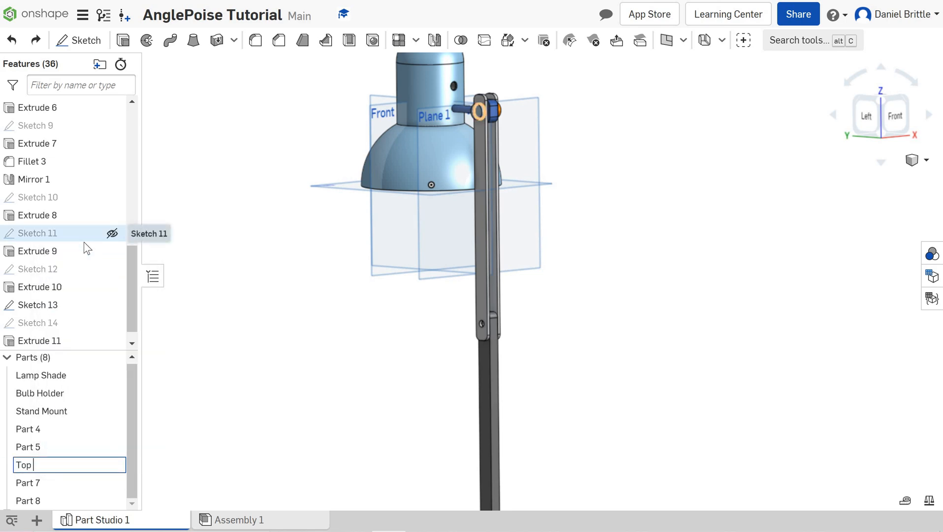
pyautogui.press('Return')
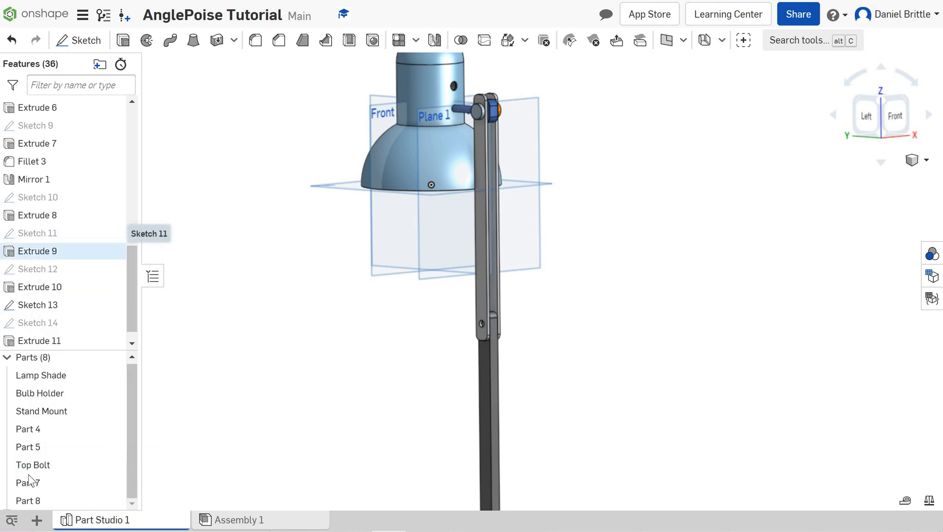
pyautogui.rightClick(38, 484)
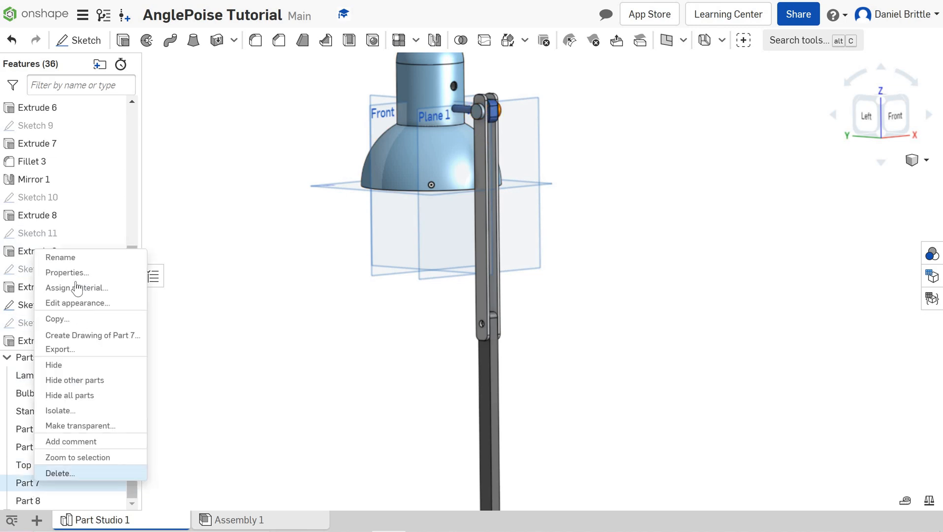
pyautogui.click(50, 257)
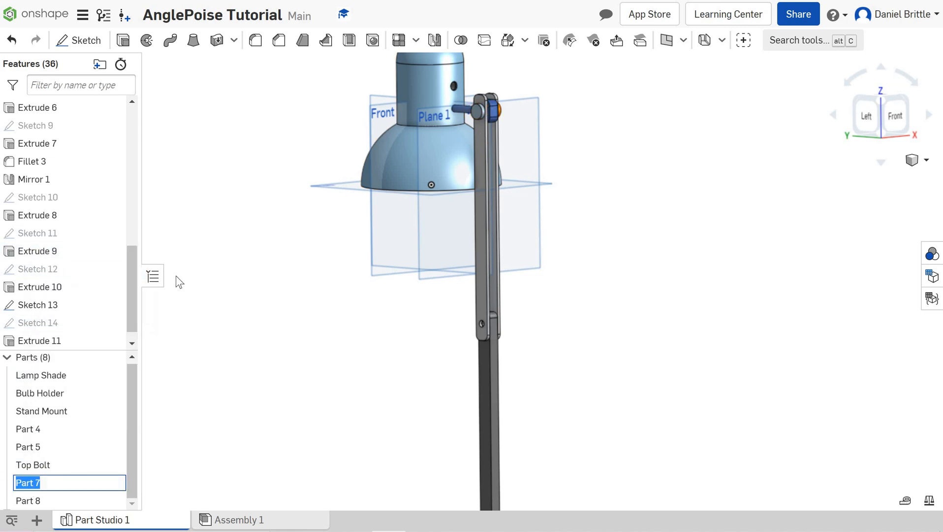
pyautogui.press('Return')
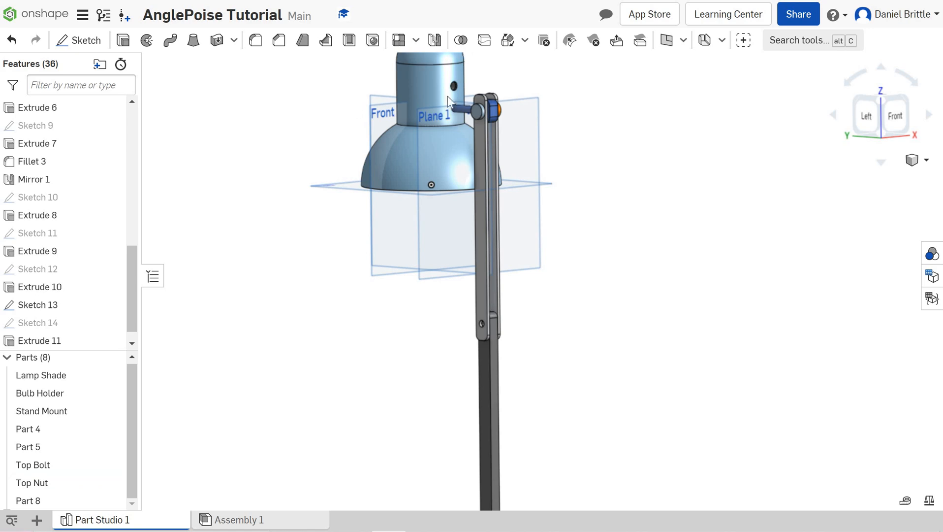
# - Set up a linear part pattern of the Top Bolt and Top Nut along the upper arm's long vertical edge
pyautogui.click(403, 43)
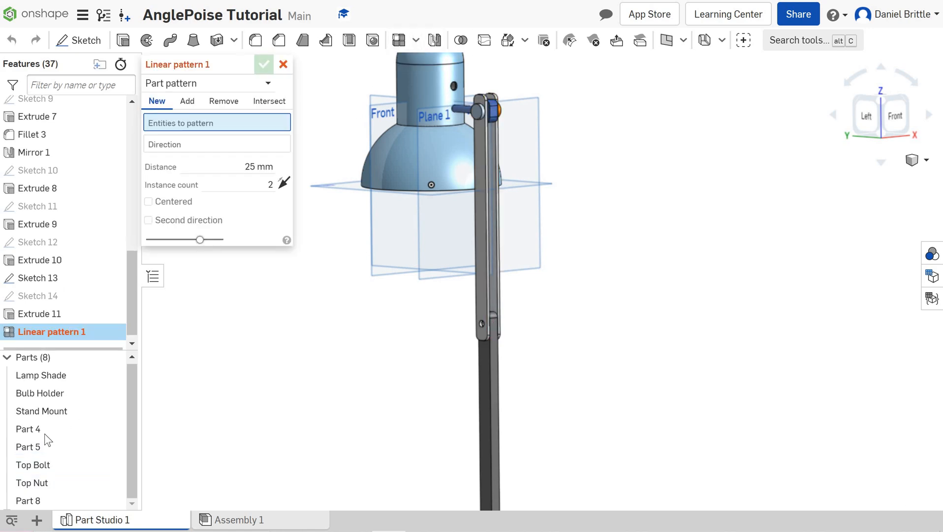
pyautogui.click(31, 466)
pyautogui.click(32, 483)
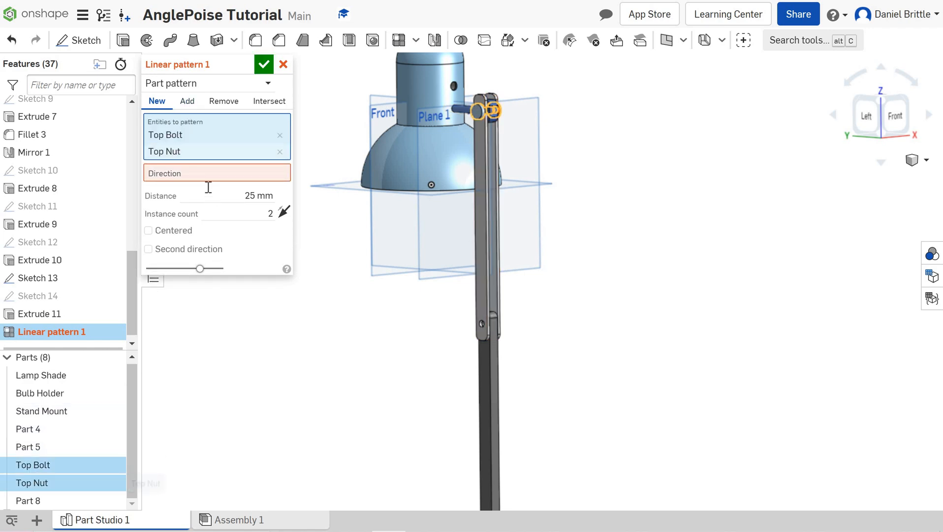
pyautogui.click(212, 174)
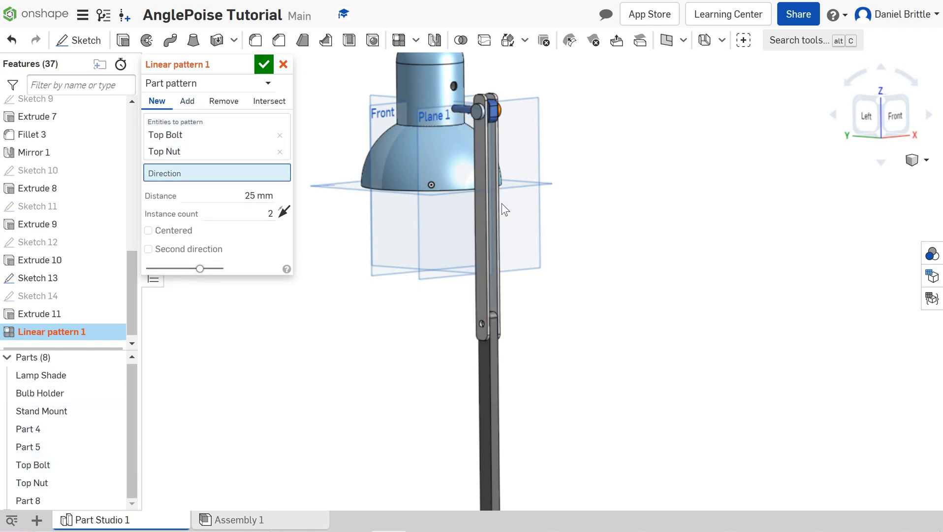
pyautogui.click(483, 167)
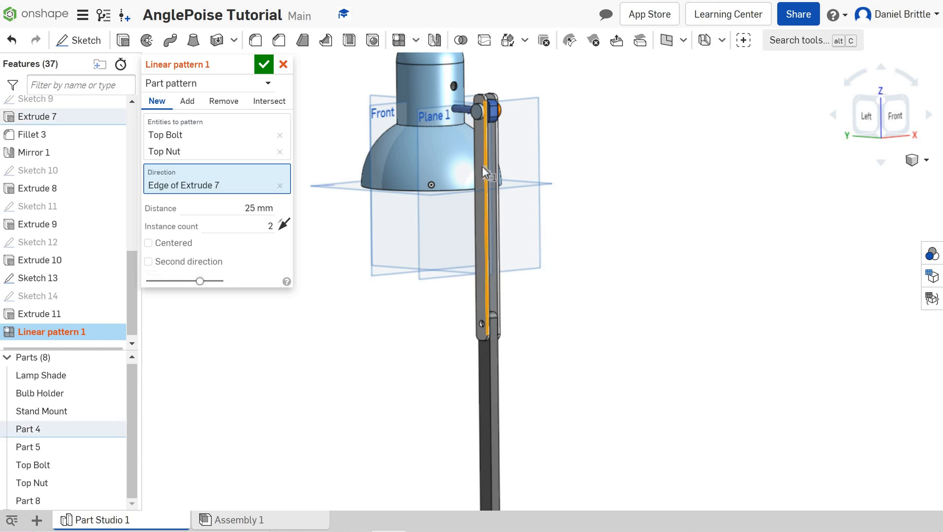
pyautogui.click(861, 117)
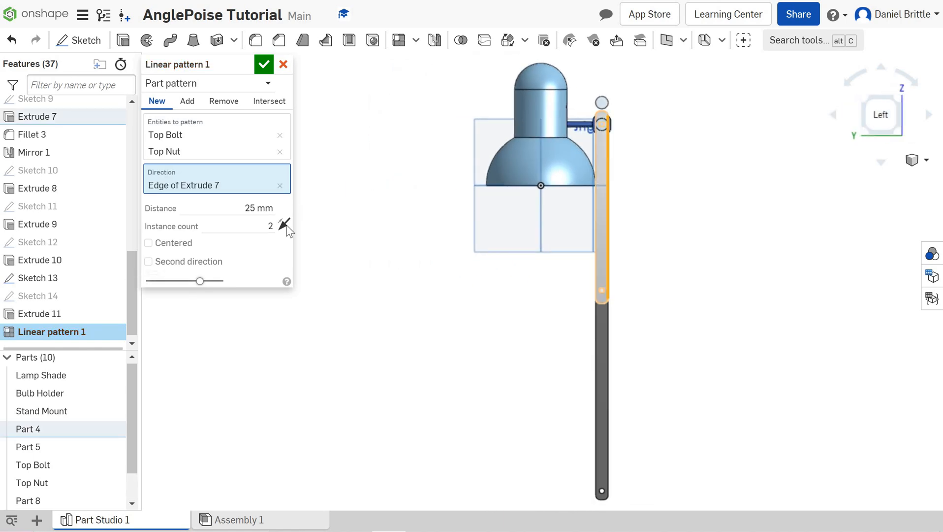
# - Reverse the pattern so it runs down the arm and set its distance to 200 mm
pyautogui.click(252, 206)
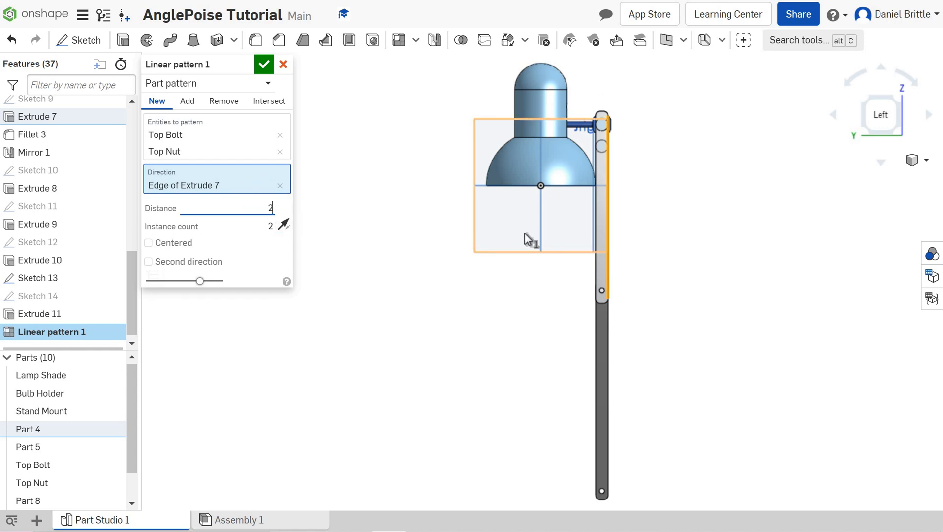
pyautogui.press('Tab')
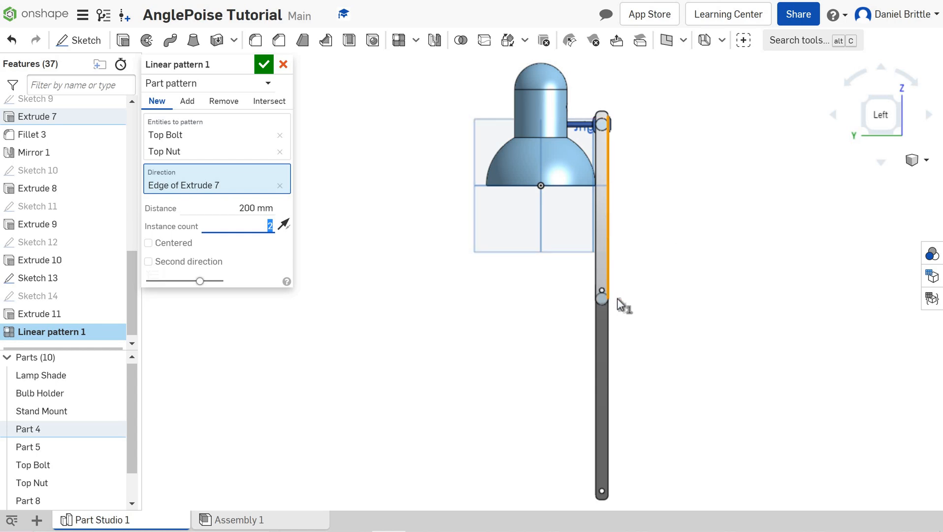
pyautogui.scroll(3, 623, 310)
pyautogui.scroll(5, 624, 310)
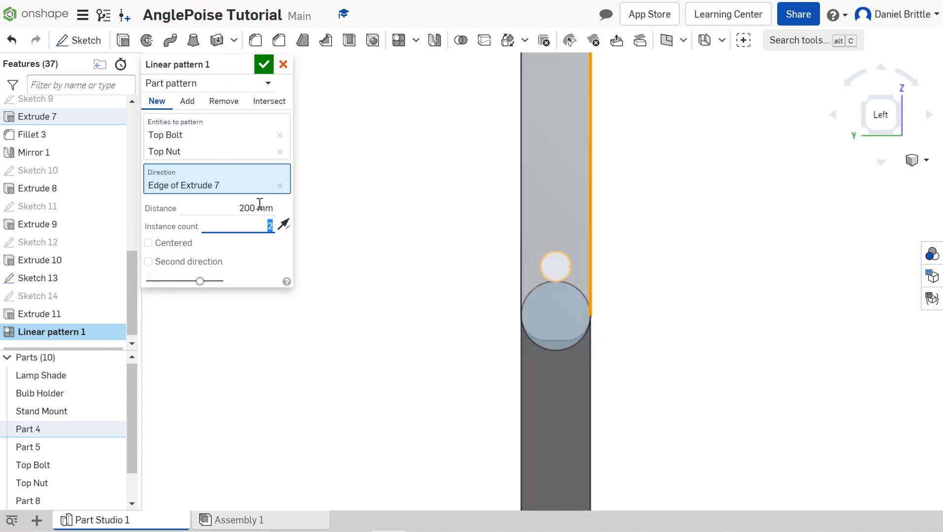
# - Set the pattern distance to 190 mm to align the copied bolt with the lower pivot hole and accept the pattern
pyautogui.hotkey('shift', 'Tab')
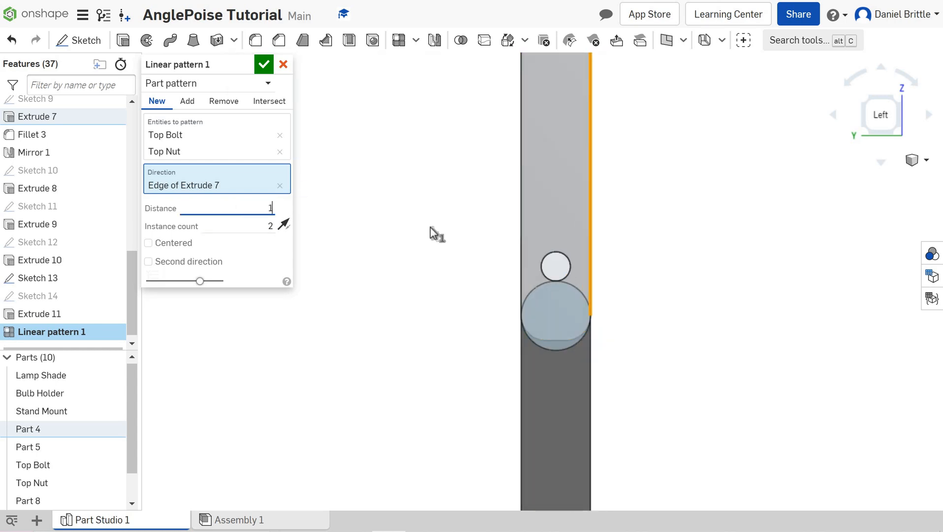
pyautogui.write('190')
pyautogui.press('Return')
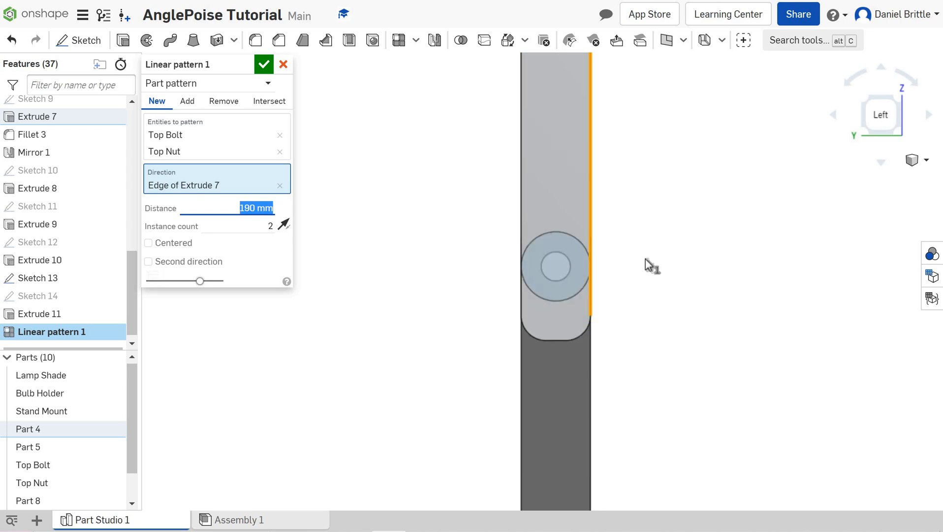
pyautogui.moveTo(585, 270)
pyautogui.mouseDown(button='right')
pyautogui.moveTo(533, 267)
pyautogui.moveTo(605, 264)
pyautogui.moveTo(588, 254)
pyautogui.mouseUp(button='right')
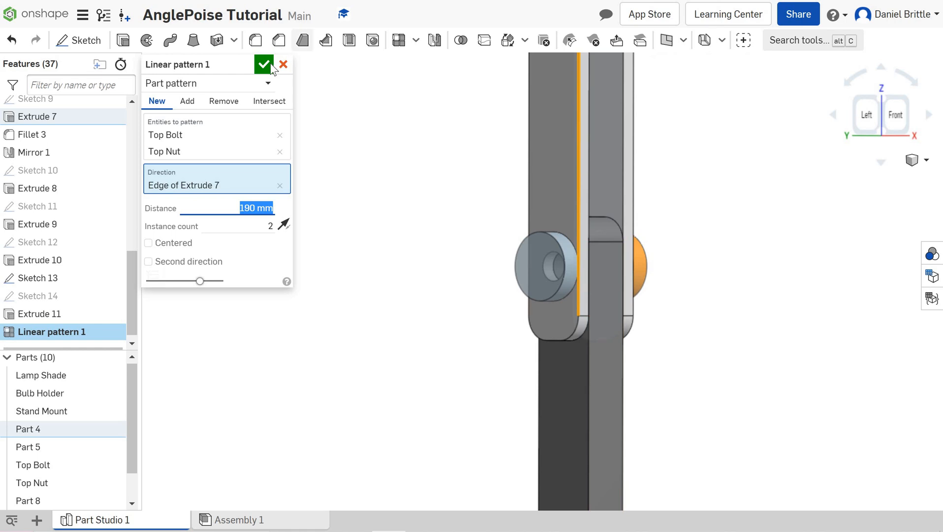
pyautogui.press('Return')
# - Create a plane offset 30 mm upward into the lower arm from the flat face at its bottom end
pyautogui.scroll(2, 639, 273)
pyautogui.scroll(-10, 638, 268)
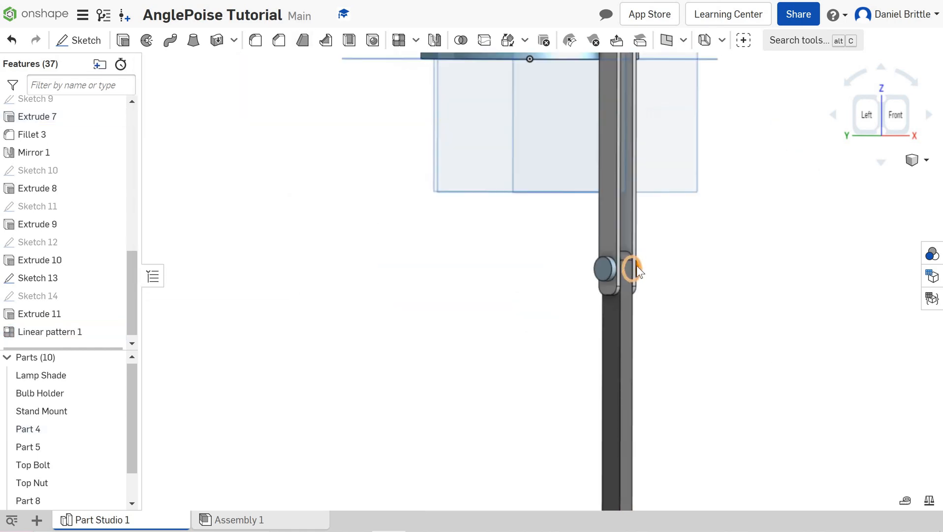
pyautogui.scroll(-2, 128, 444)
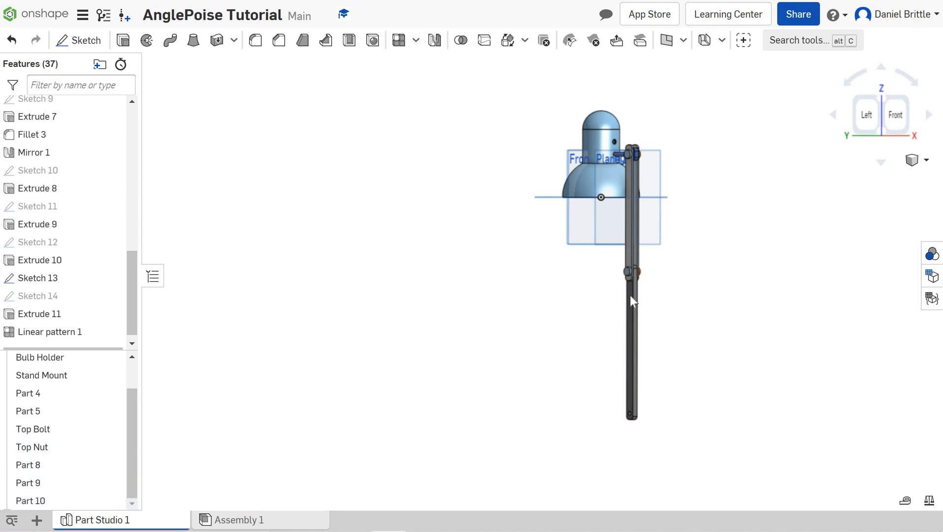
pyautogui.moveTo(631, 298); pyautogui.dragTo(639, 343, button='right')
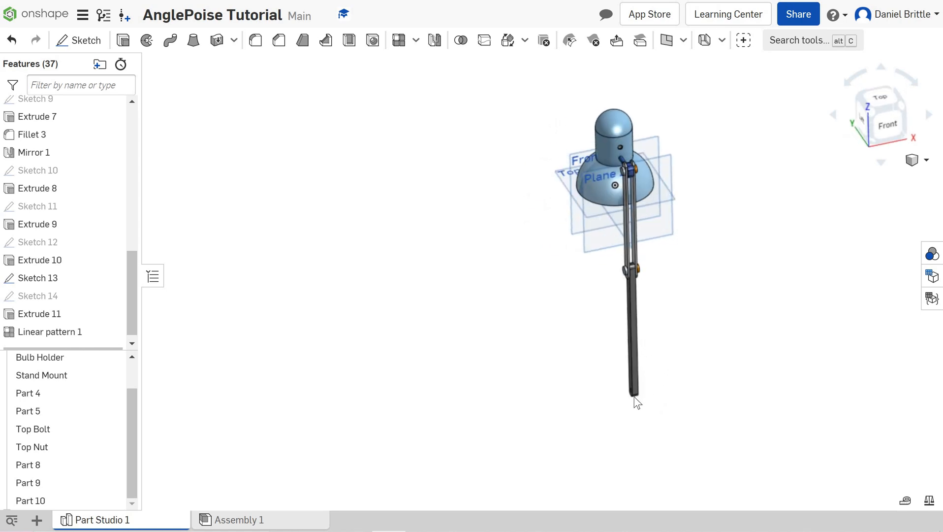
pyautogui.scroll(5, 622, 421)
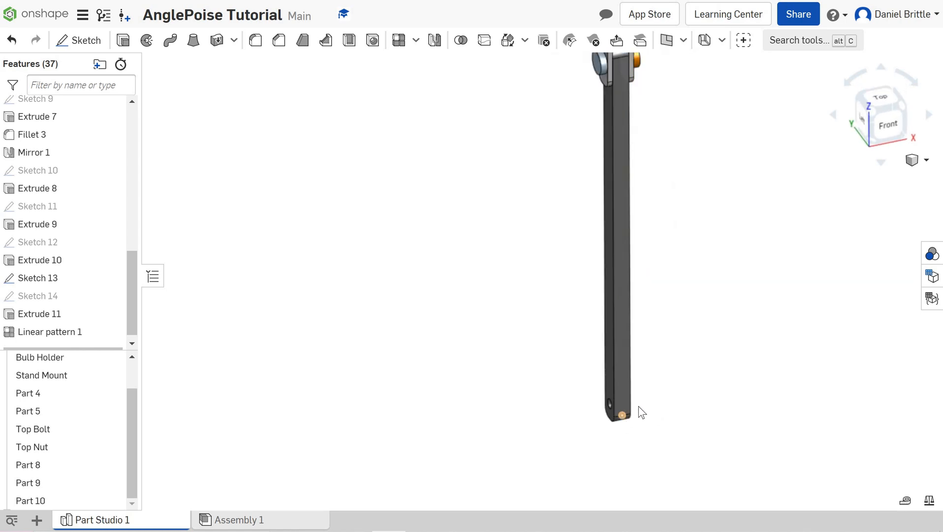
pyautogui.moveTo(642, 413); pyautogui.dragTo(645, 358, button='right')
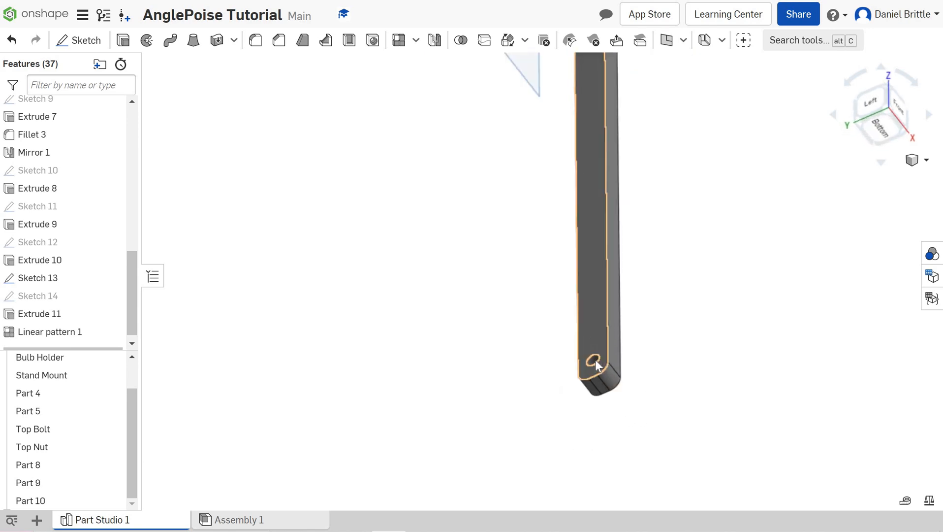
pyautogui.scroll(5, 608, 411)
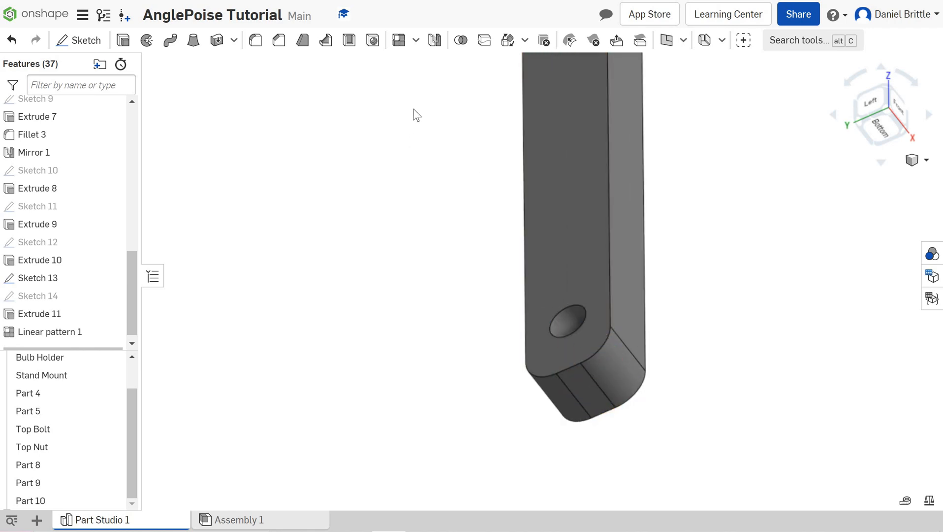
pyautogui.click(669, 41)
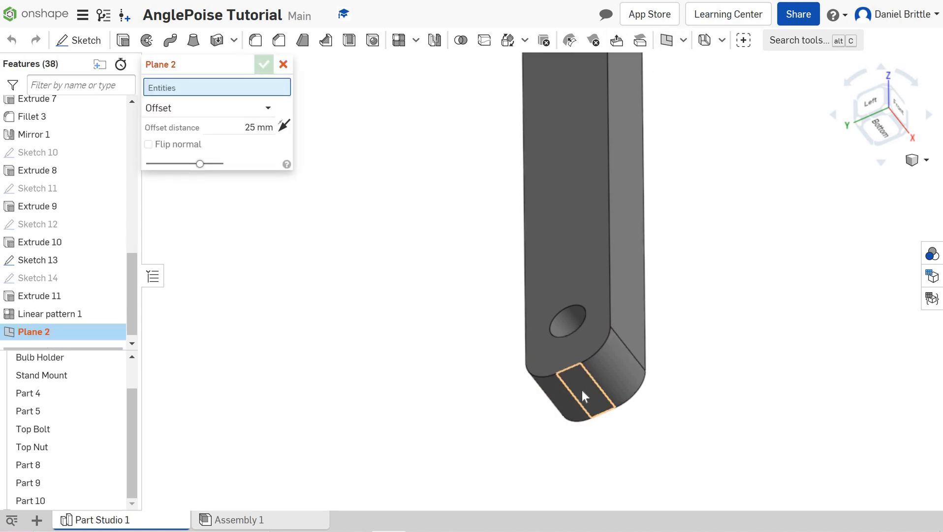
pyautogui.click(583, 391)
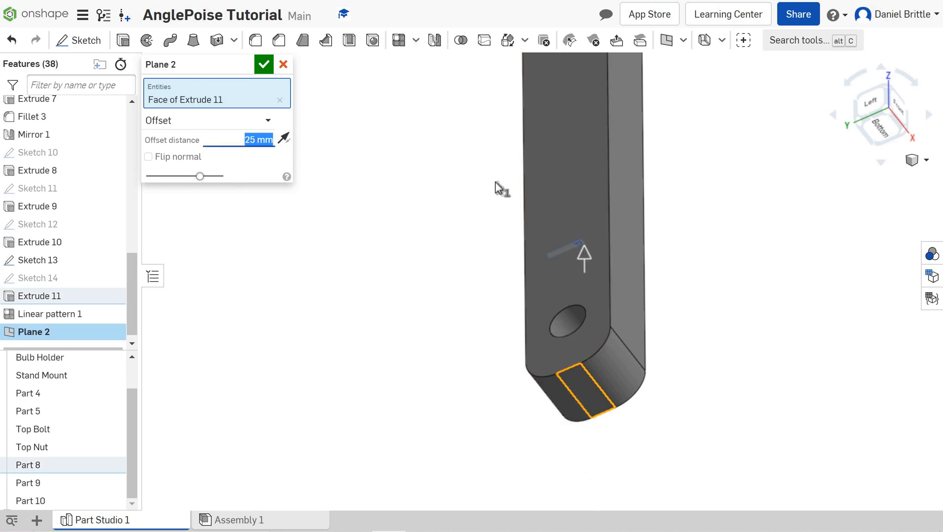
pyautogui.write('30 mm')
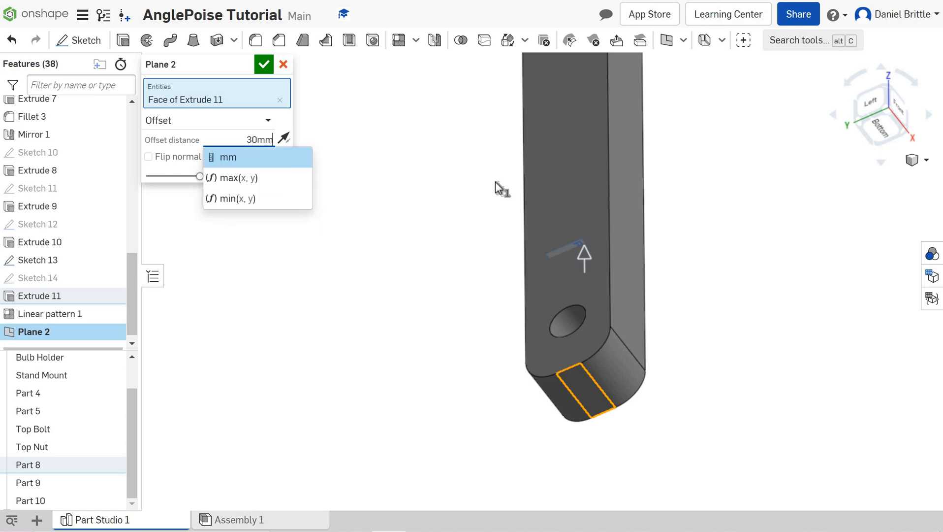
pyautogui.press('Return')
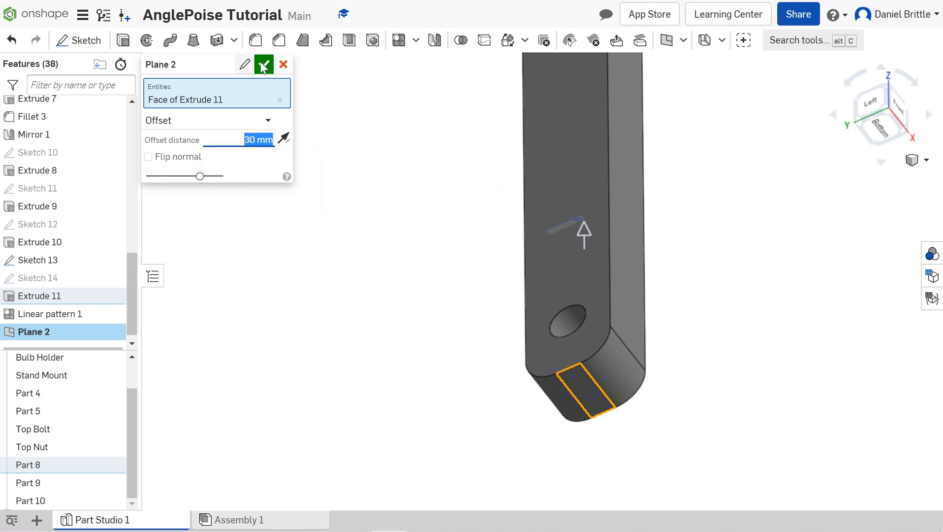
pyautogui.click(264, 64)
# - Start a sketch on Plane 2, the offset plane in the lower arm, and face it straight on at the arm's end
pyautogui.click(92, 44)
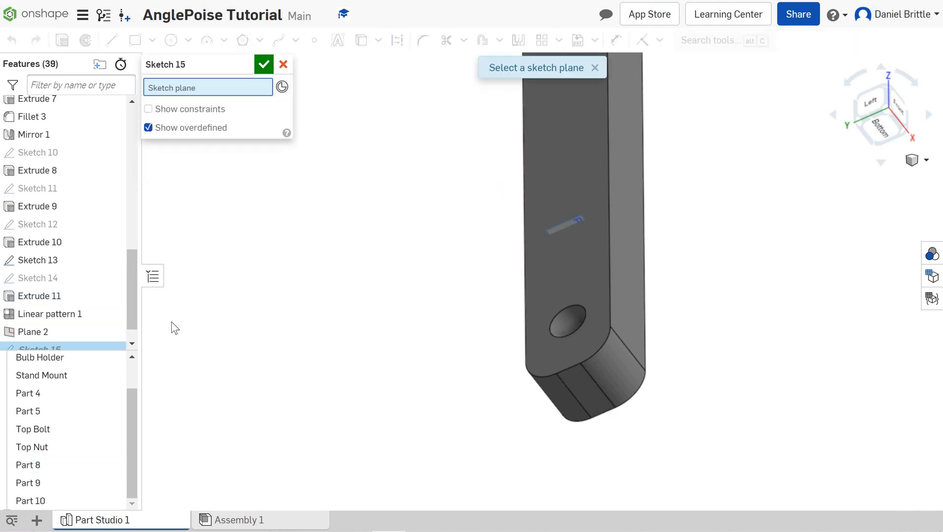
pyautogui.click(114, 314)
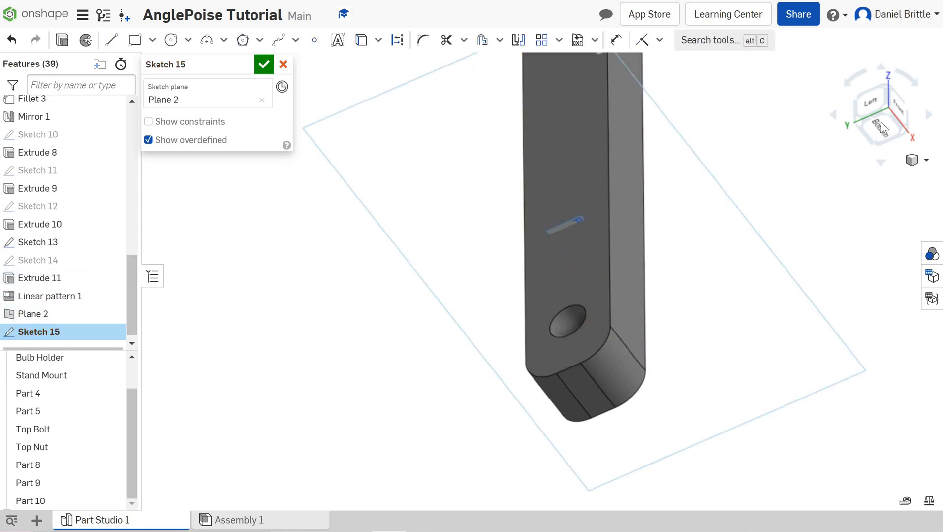
pyautogui.press('n')
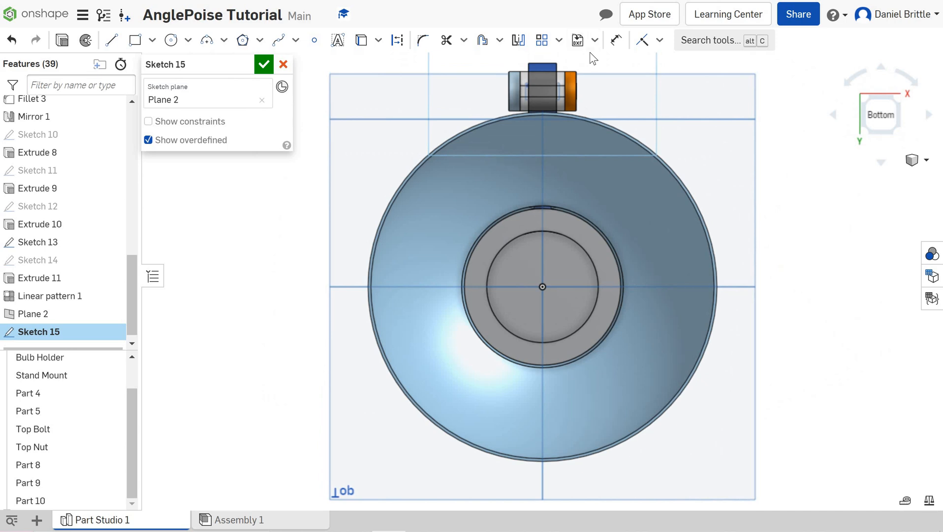
pyautogui.scroll(5, 594, 142)
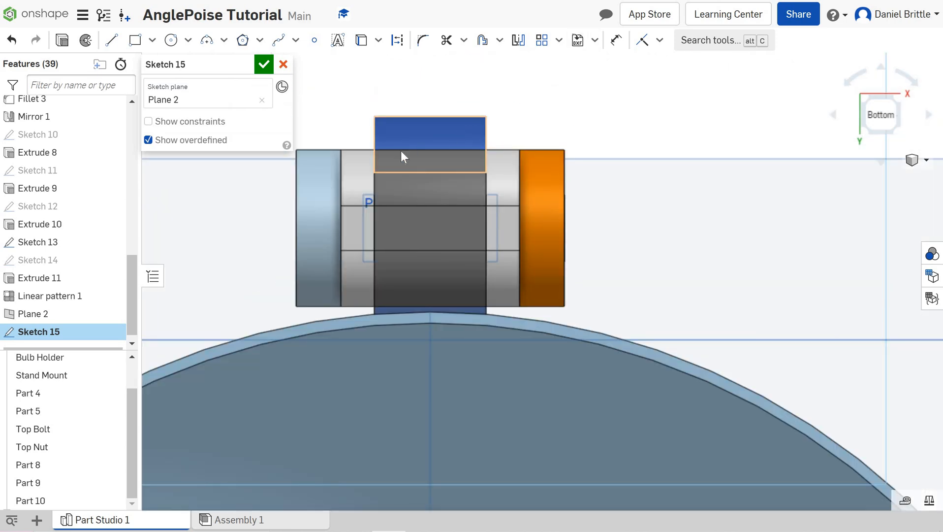
pyautogui.click(375, 205)
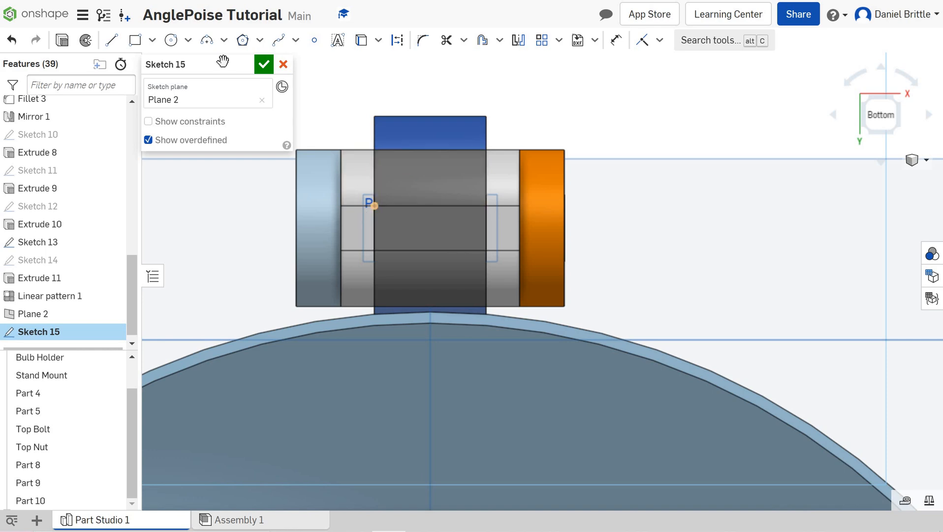
# - Sketch two upright rectangles, about 9.3 x 18 mm and 9.9 x 23.2 mm, one on each side of the lower arm
pyautogui.click(135, 40)
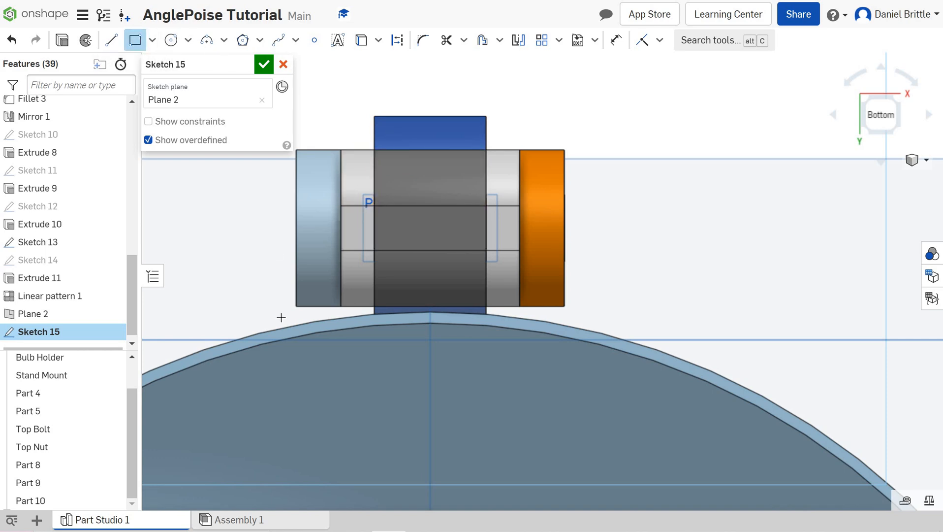
pyautogui.click(252, 311)
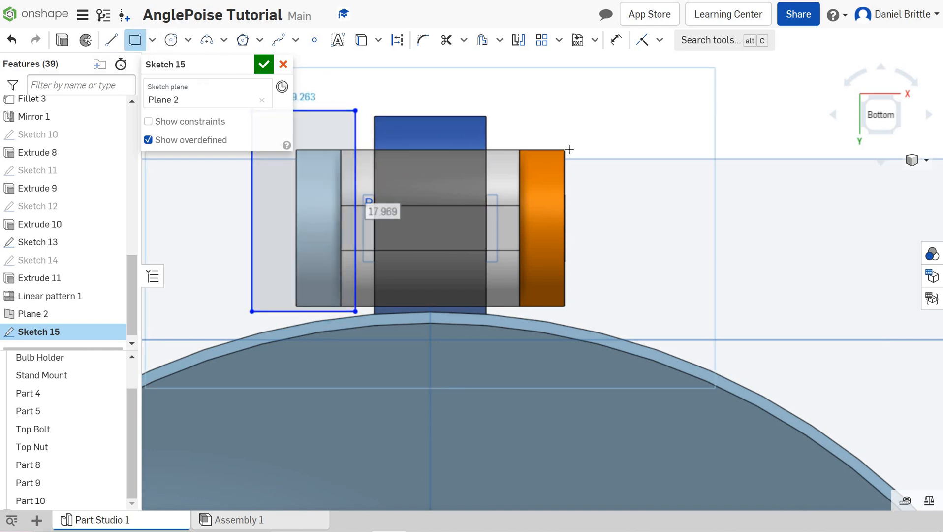
pyautogui.click(628, 358)
pyautogui.click(517, 99)
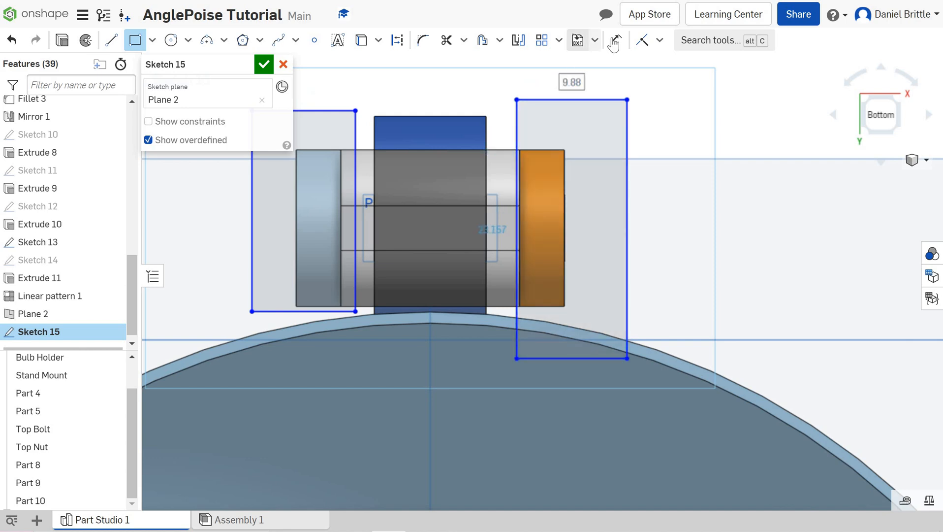
# - Dimension the height of both rectangles to 30 mm
pyautogui.click(615, 42)
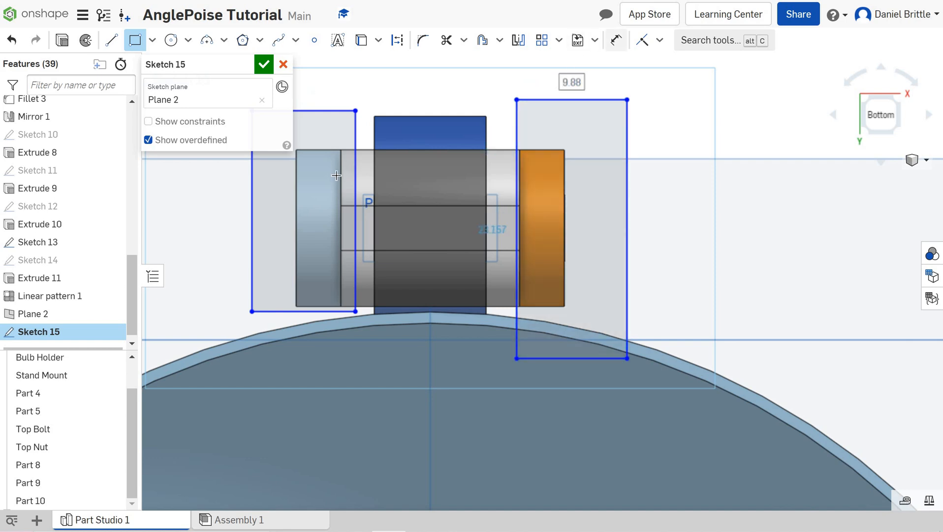
pyautogui.click(627, 186)
pyautogui.click(689, 202)
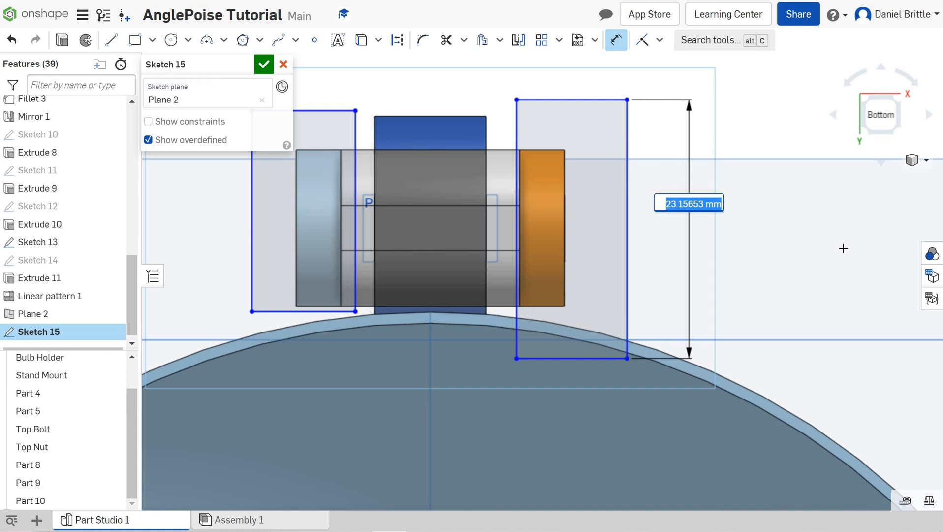
pyautogui.write('30')
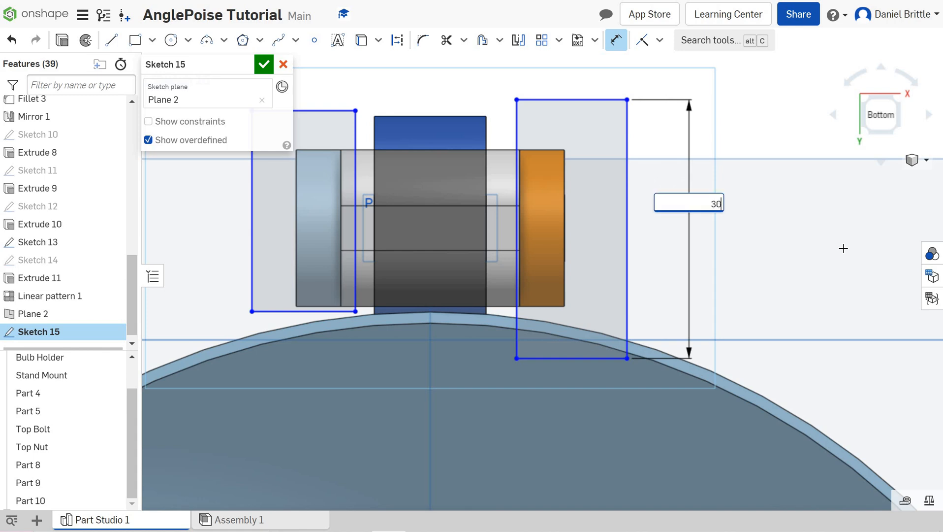
pyautogui.press('Return')
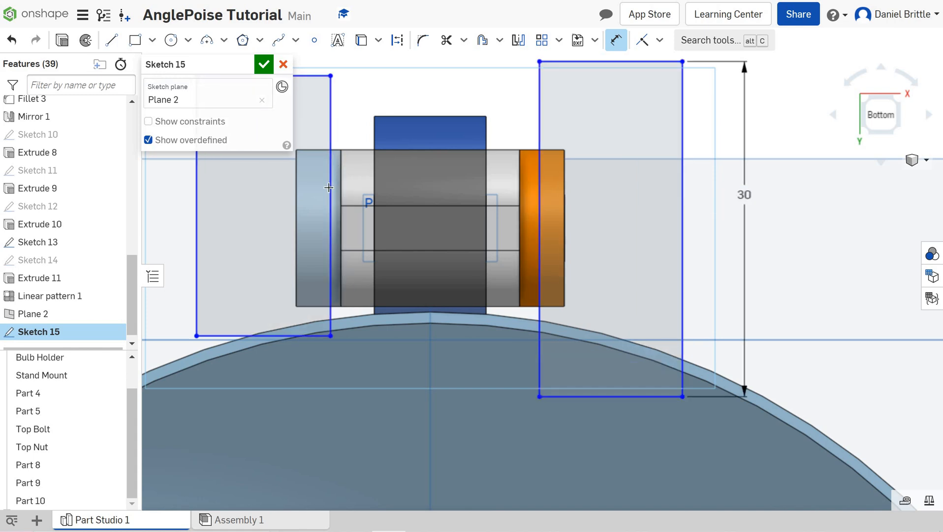
pyautogui.click(329, 188)
pyautogui.click(356, 187)
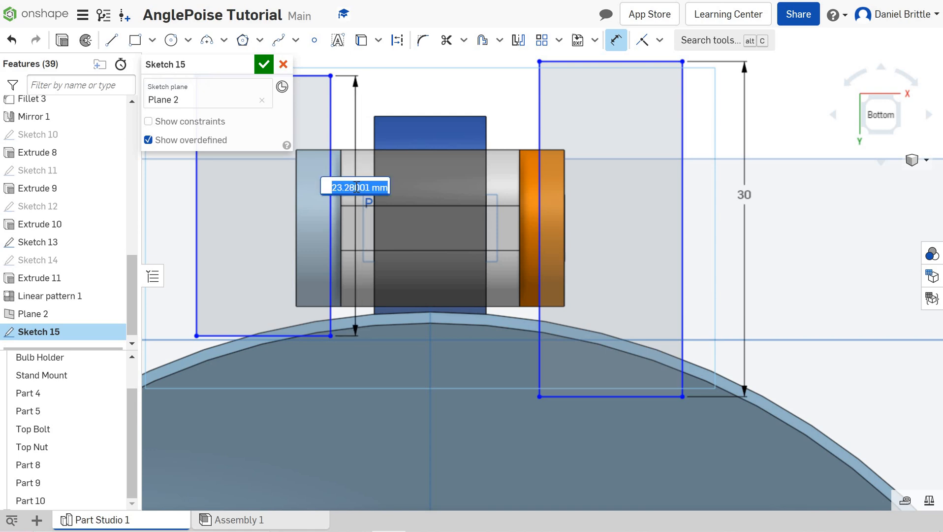
pyautogui.write('30')
pyautogui.press('Return')
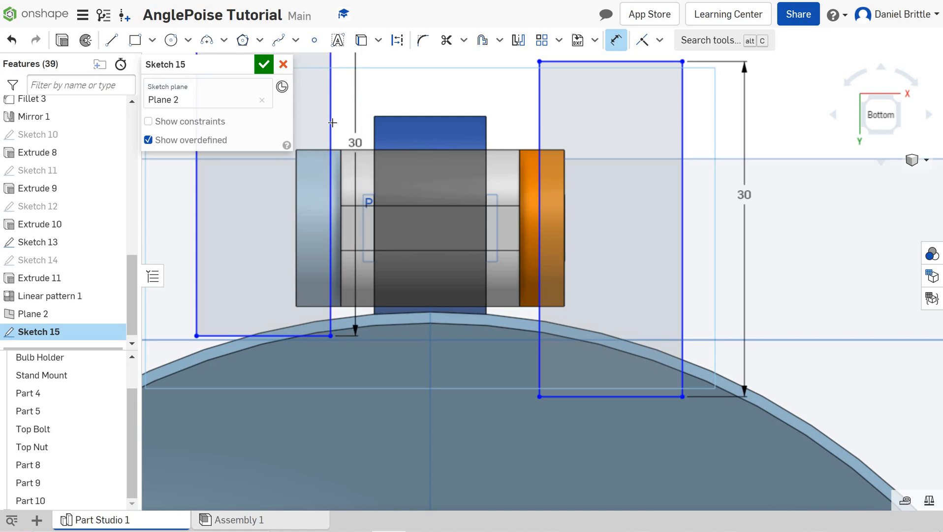
# - Set the gap between each rectangle's inner edge and the adjacent side of the arm to 0 mm
pyautogui.click(331, 123)
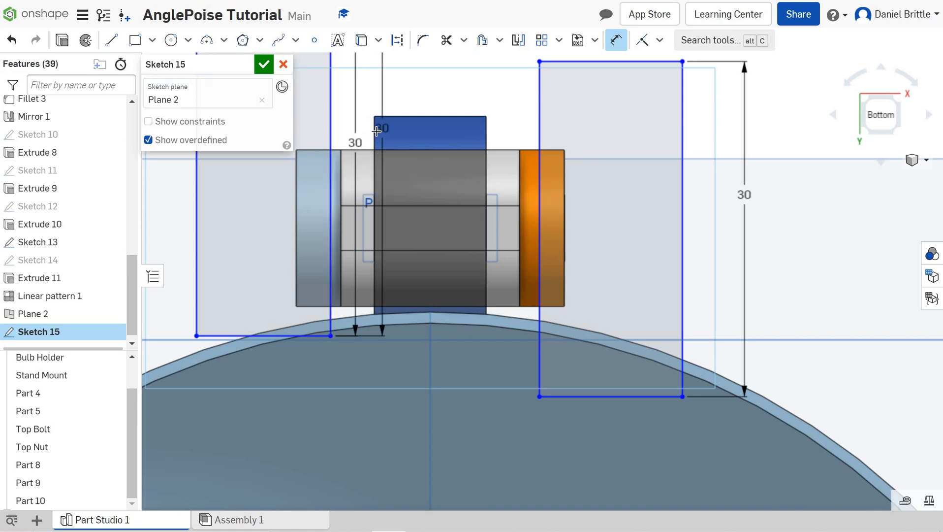
pyautogui.click(375, 180)
pyautogui.click(352, 412)
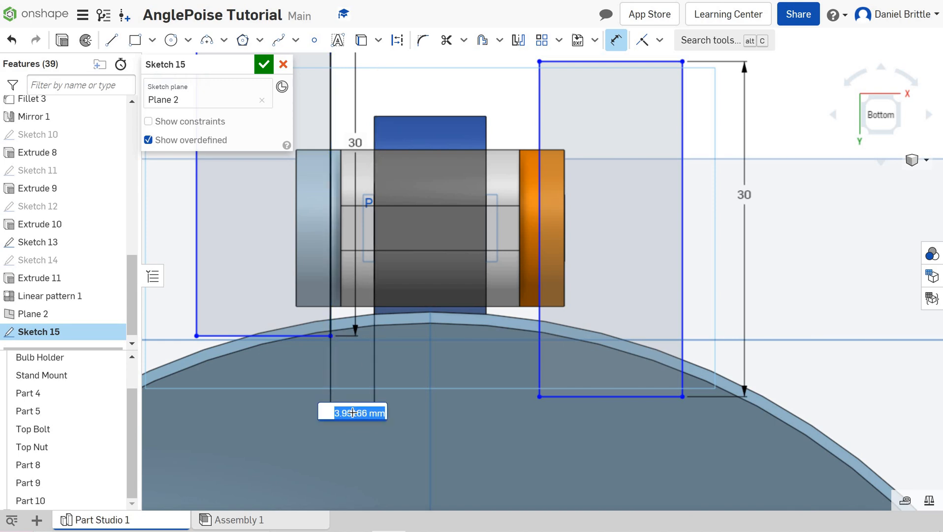
pyautogui.write('0')
pyautogui.press('Return')
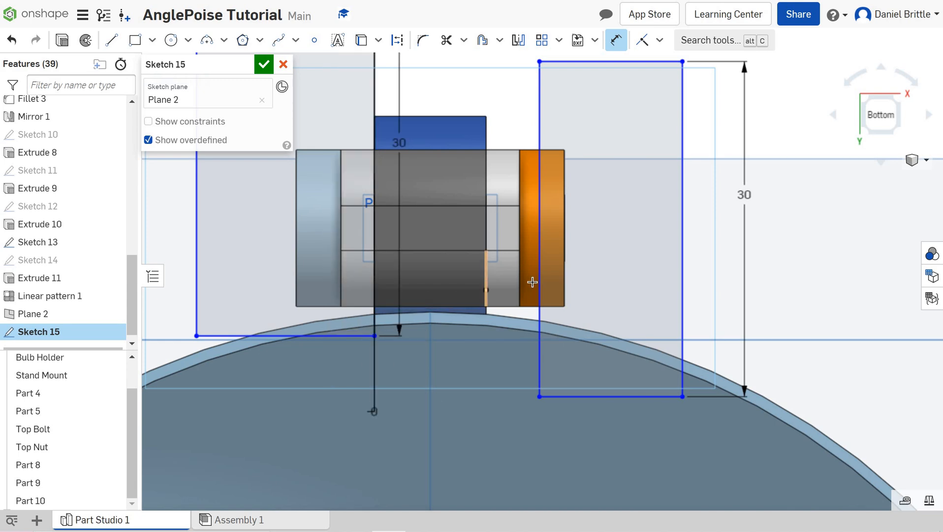
pyautogui.click(539, 282)
pyautogui.click(507, 359)
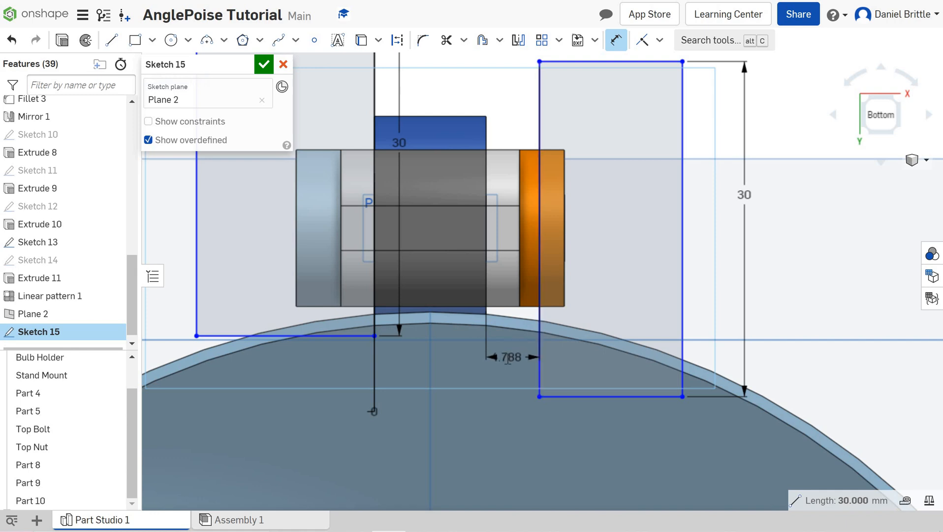
pyautogui.write('0')
pyautogui.press('Return')
# - Dimension the width of both rectangles to 5 mm
pyautogui.click(343, 337)
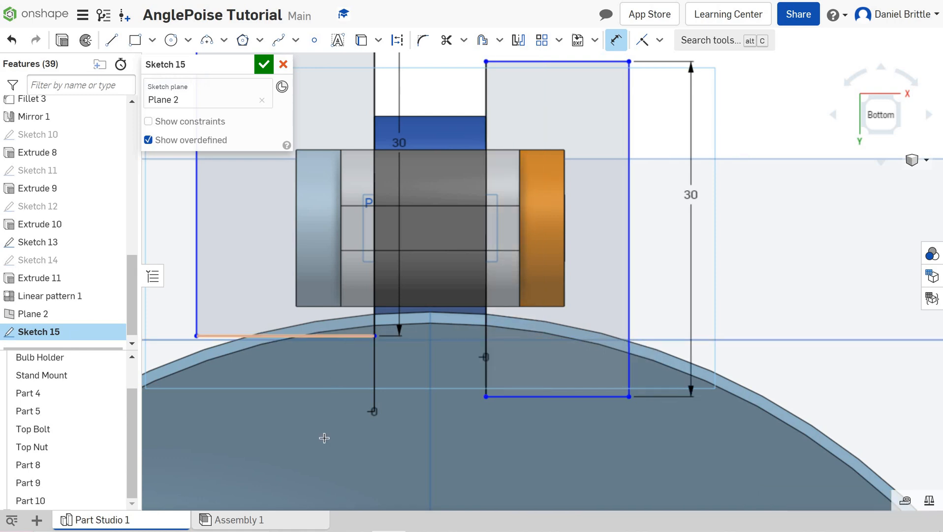
pyautogui.click(325, 437)
pyautogui.write('5')
pyautogui.press('Return')
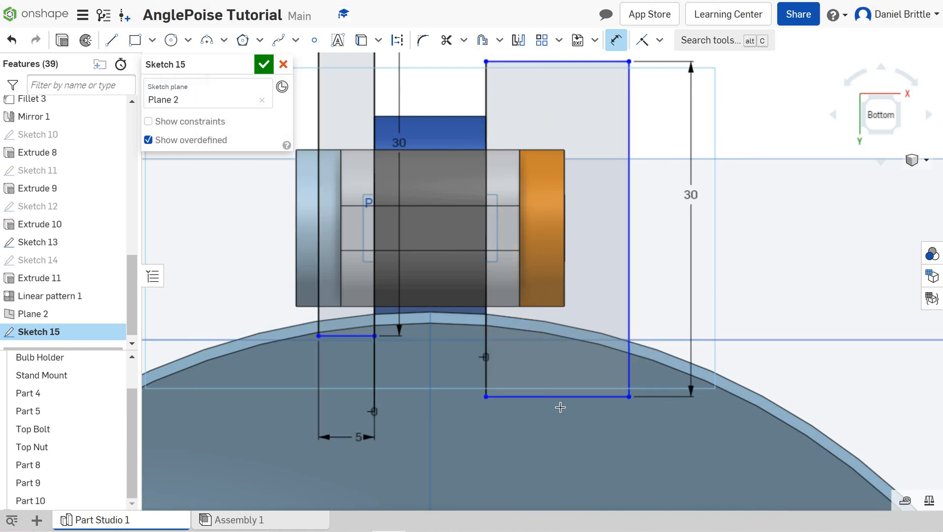
pyautogui.click(562, 398)
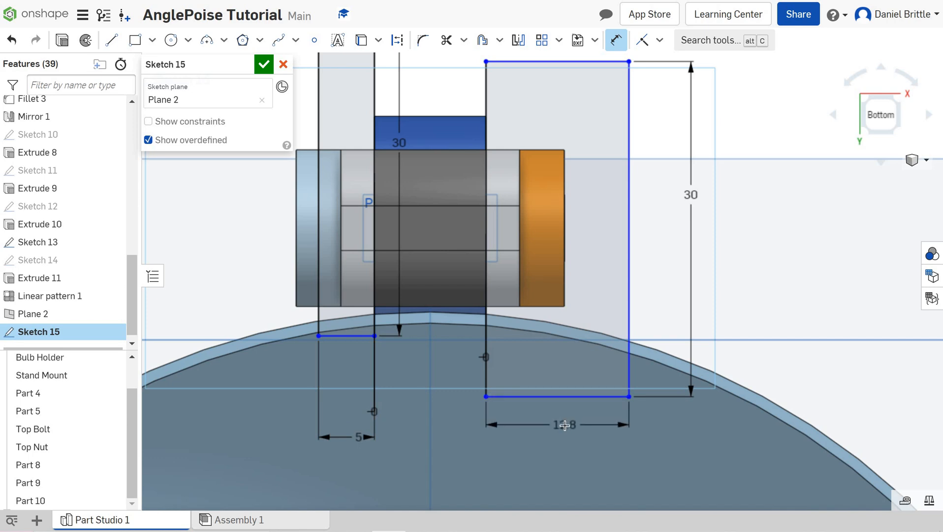
pyautogui.click(565, 425)
pyautogui.write('5')
pyautogui.press('Return')
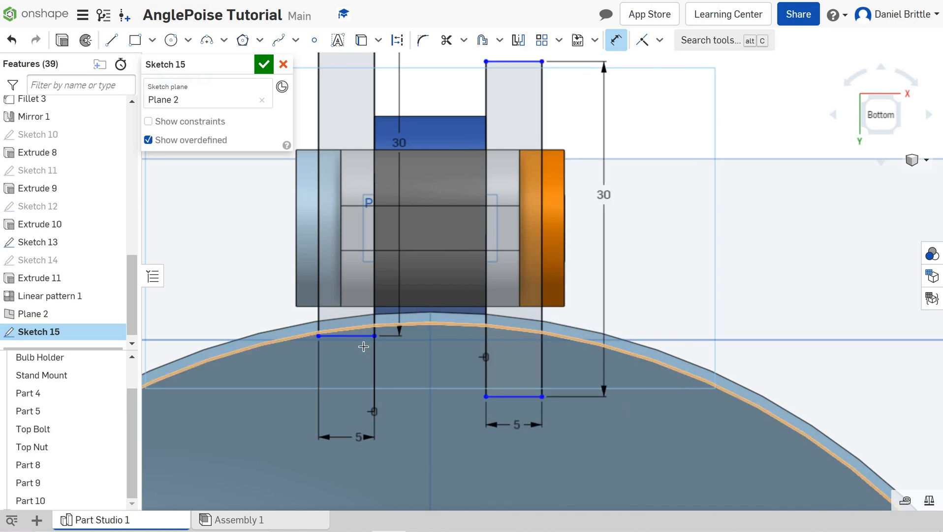
# - Align the two rectangles' lower edges with a vertical distance of 0 mm between them
pyautogui.click(517, 399)
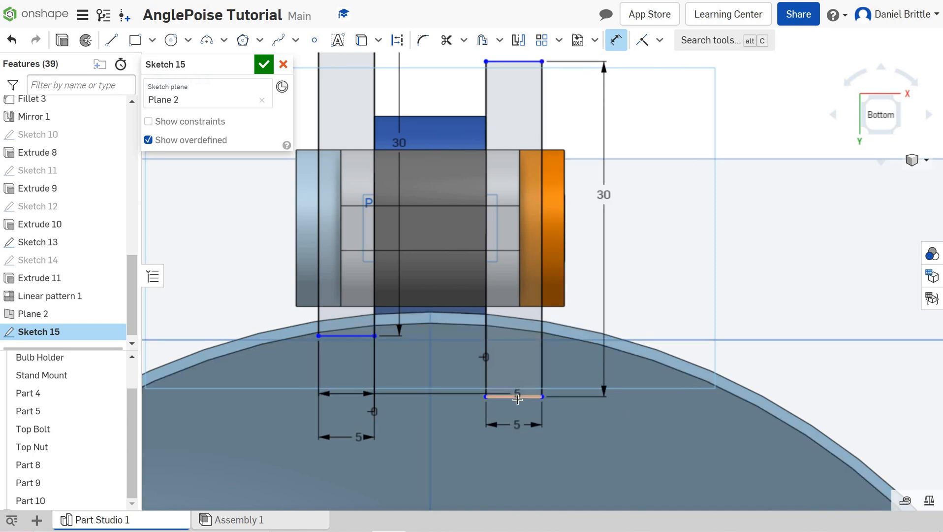
pyautogui.click(420, 373)
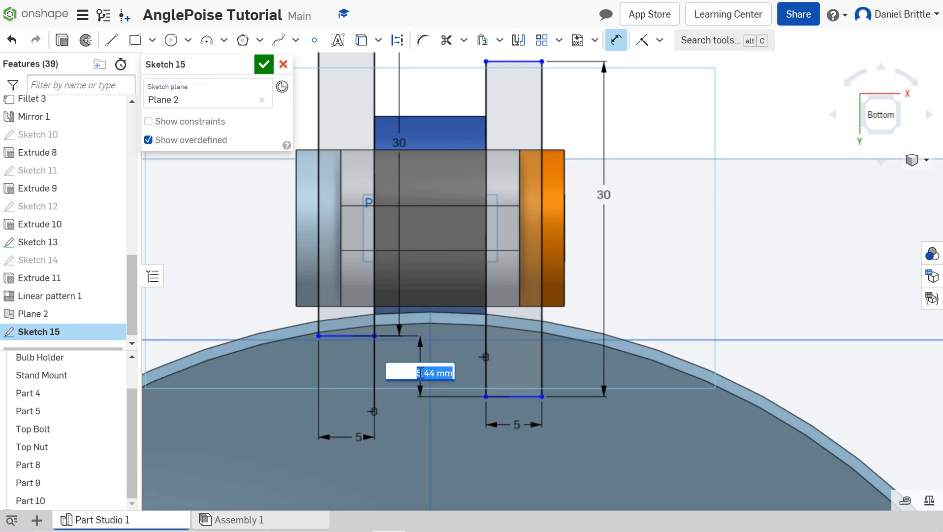
pyautogui.write('0')
pyautogui.press('Return')
# - Set the distance from the rectangles' upper edges to the arm's upper edge to 8 mm and finish the sketch
pyautogui.scroll(-5, 491, 314)
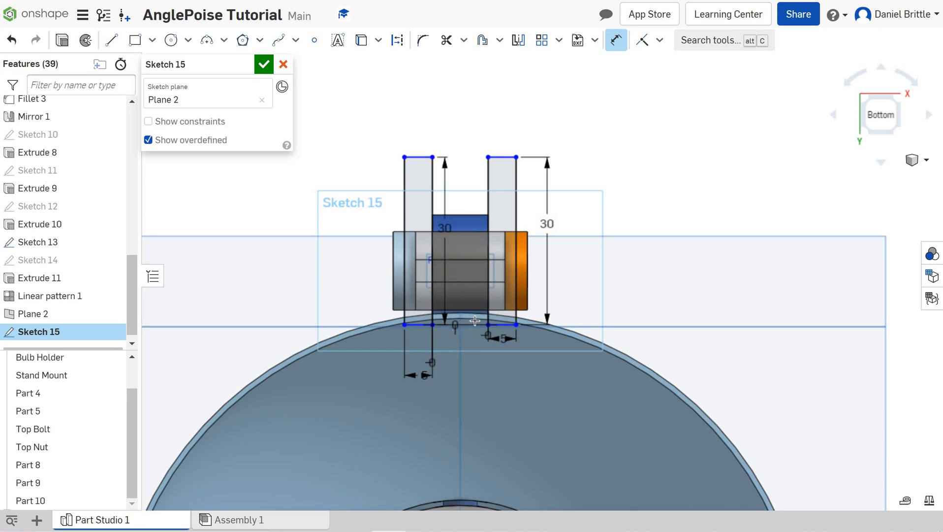
pyautogui.scroll(3, 476, 323)
pyautogui.scroll(3, 477, 242)
pyautogui.scroll(-3, 476, 242)
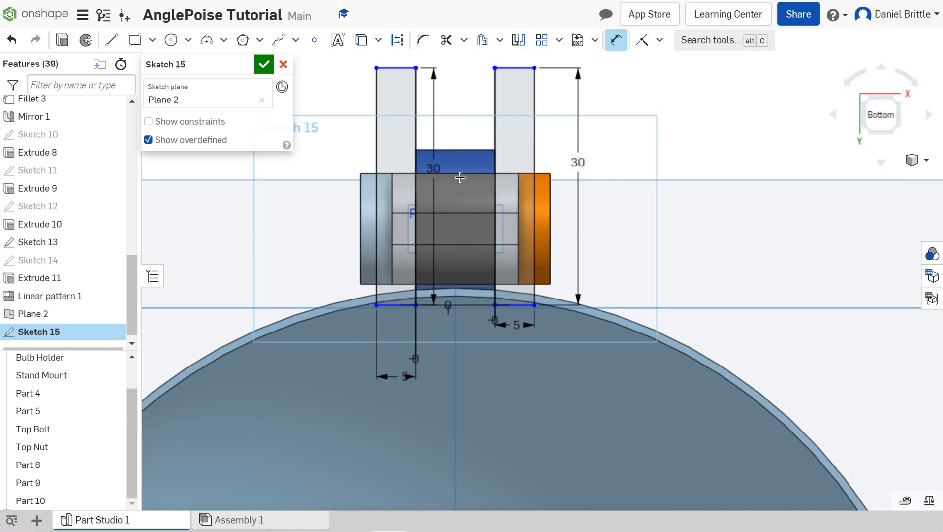
pyautogui.click(512, 68)
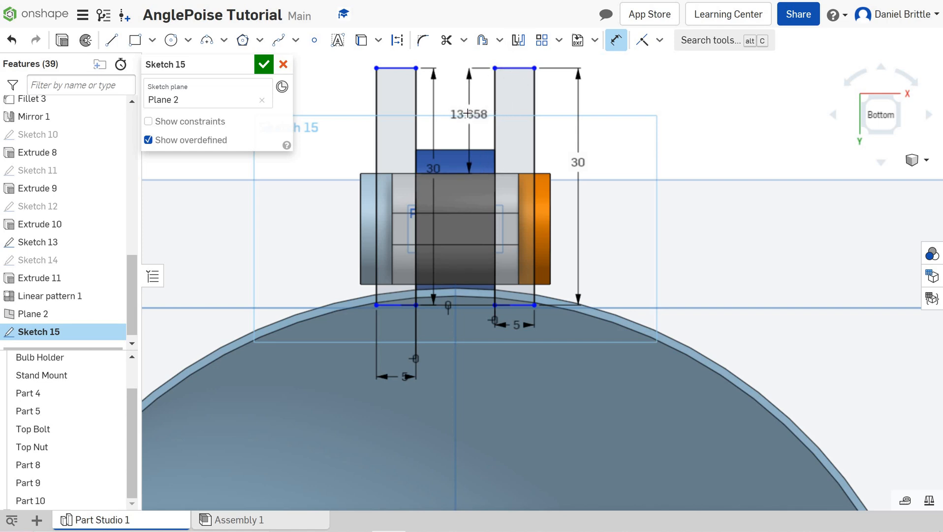
pyautogui.click(468, 113)
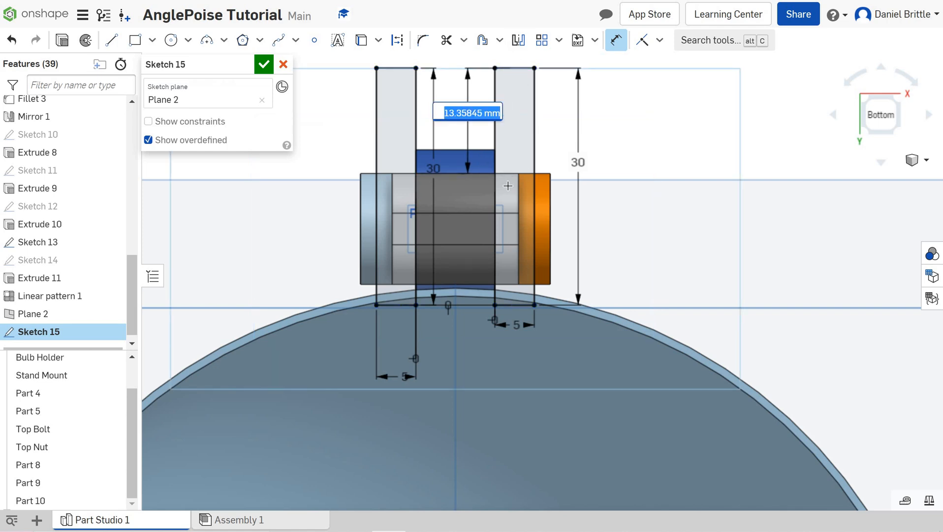
pyautogui.write('8')
pyautogui.press('Return')
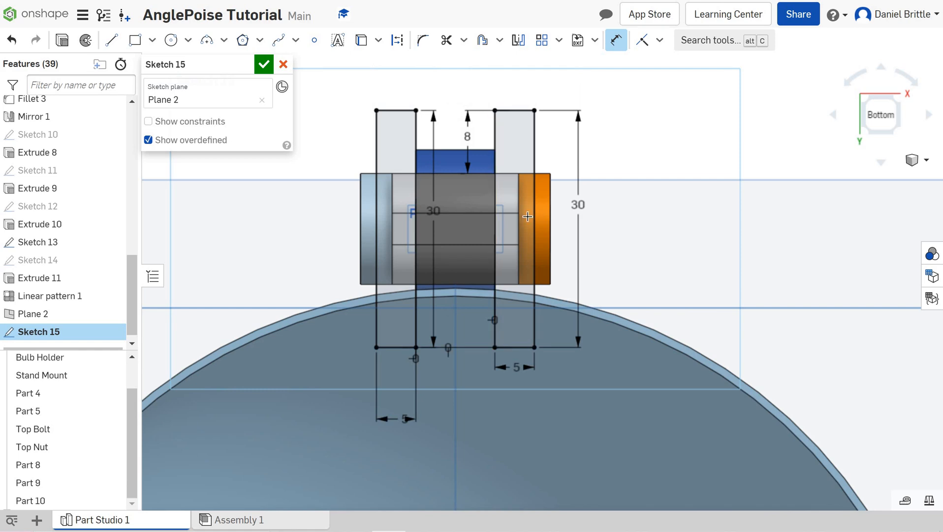
pyautogui.click(264, 65)
# - Extrude both side-plate rectangles at the arm's lower end as new solids with a blind depth of 40 mm
pyautogui.moveTo(700, 346)
pyautogui.mouseDown(button='right')
pyautogui.moveTo(687, 350)
pyautogui.moveTo(718, 305)
pyautogui.mouseUp(button='right')
pyautogui.scroll(-5, 714, 306)
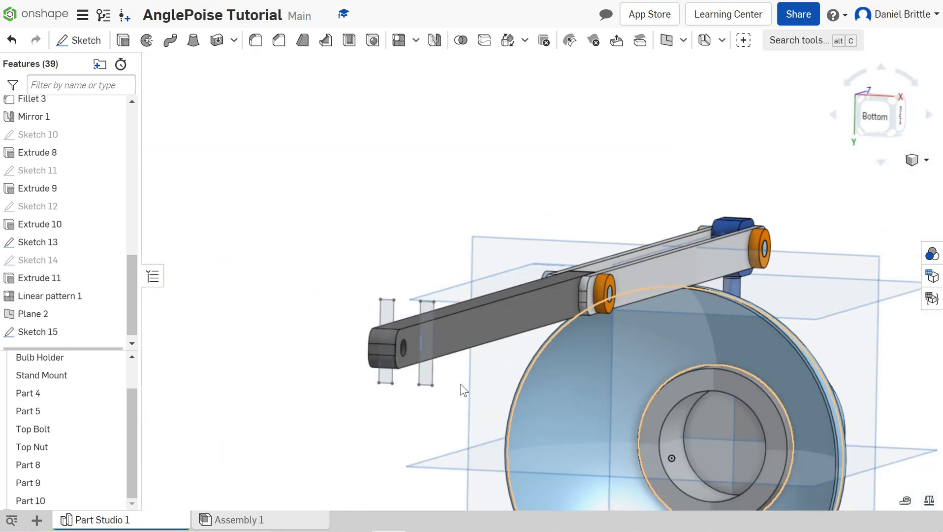
pyautogui.scroll(2, 483, 380)
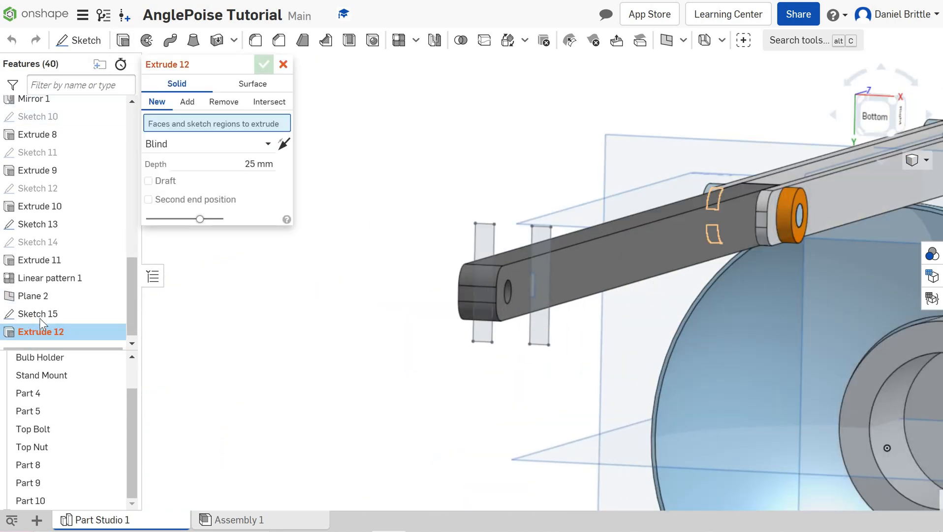
pyautogui.click(38, 317)
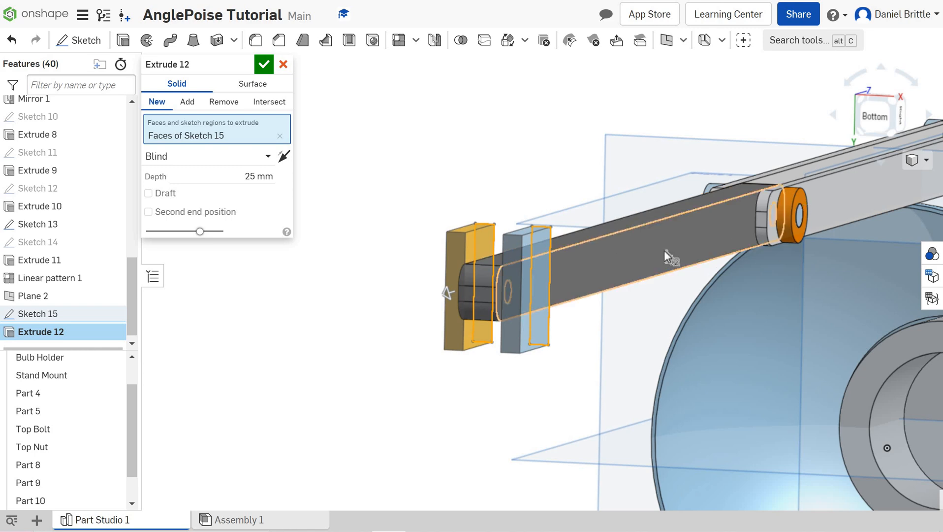
pyautogui.moveTo(556, 258); pyautogui.dragTo(466, 296, button='right')
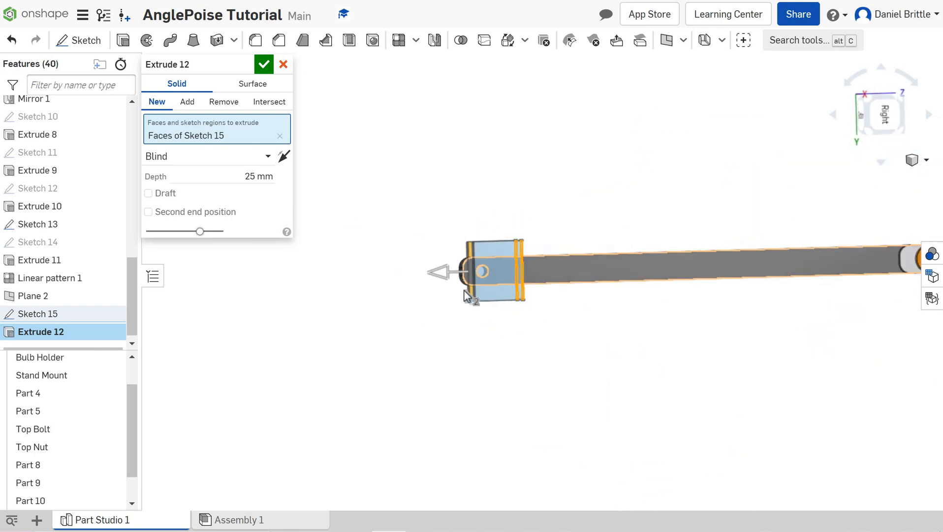
pyautogui.scroll(-2, 544, 287)
pyautogui.scroll(2, 456, 269)
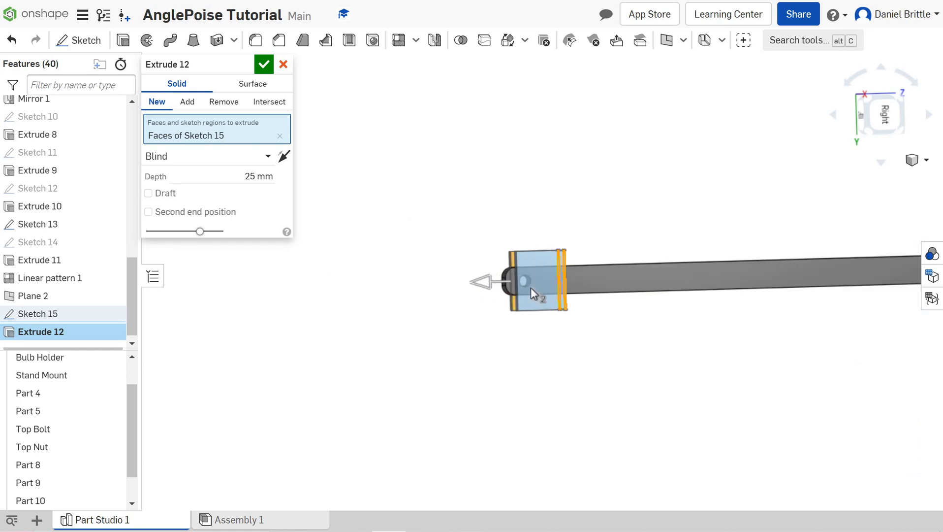
pyautogui.click(891, 122)
pyautogui.scroll(3, 495, 411)
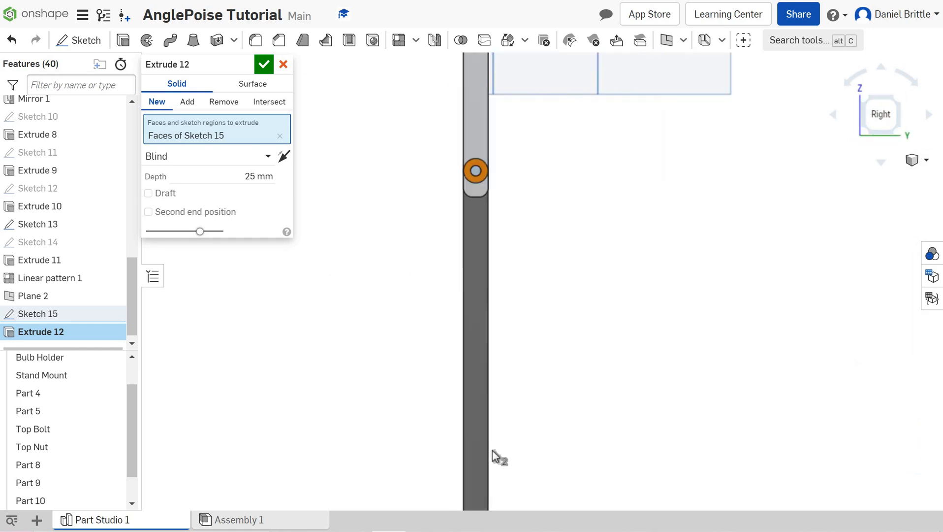
pyautogui.scroll(-5, 495, 458)
pyautogui.scroll(5, 487, 432)
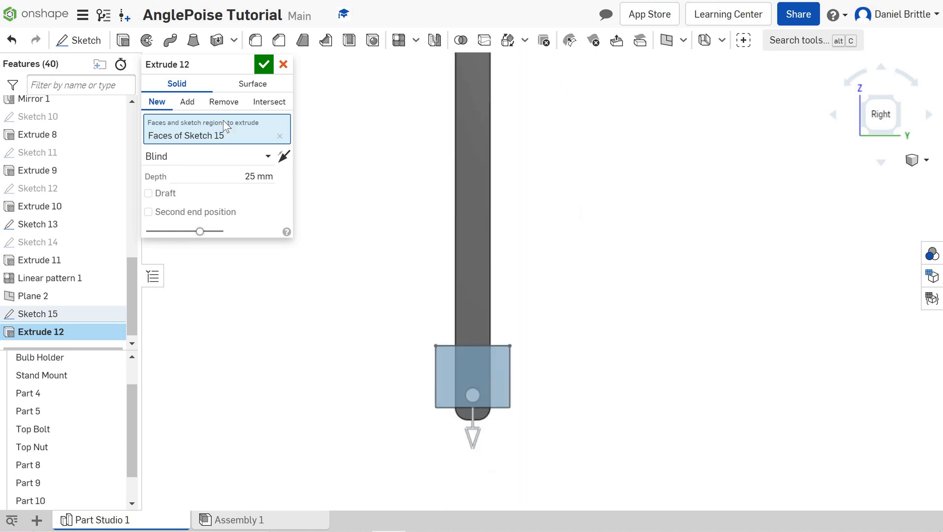
pyautogui.click(255, 176)
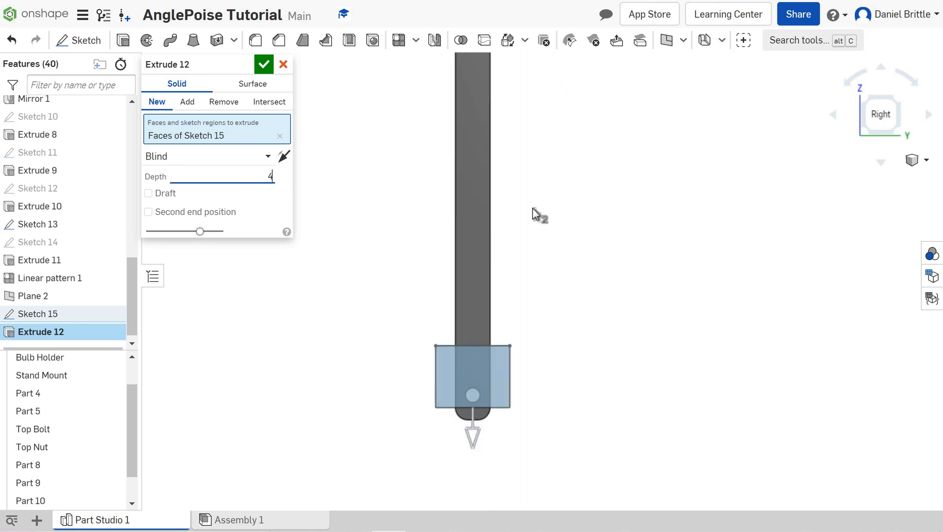
pyautogui.write('40')
pyautogui.press('Return')
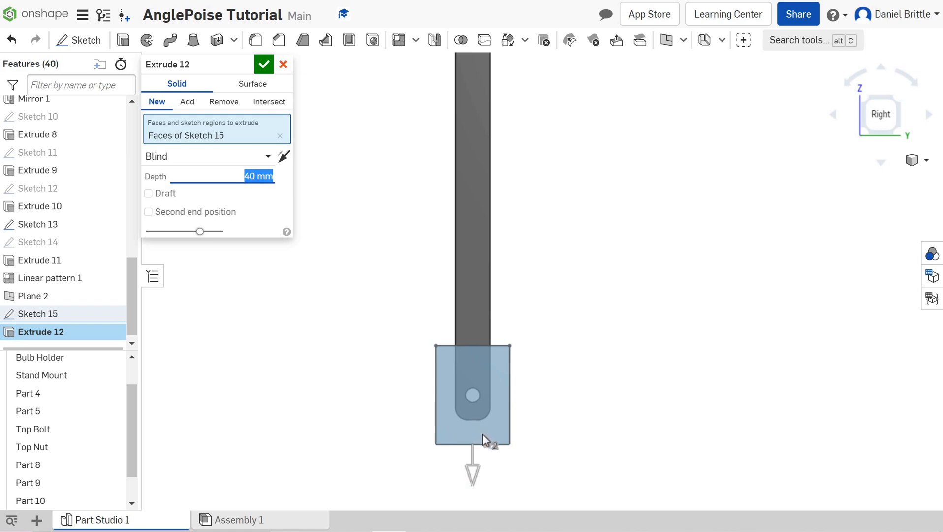
pyautogui.press('Return')
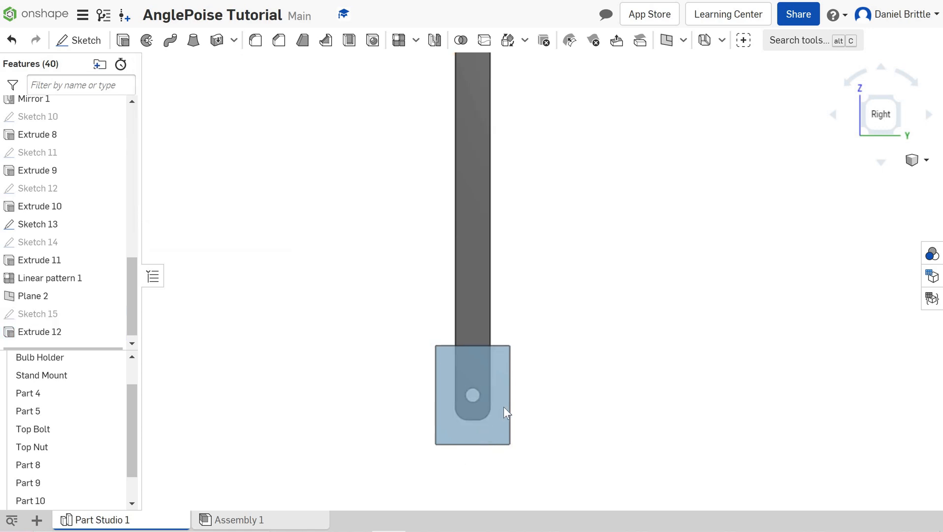
# - Start a sketch on the bottom face of the orange side plate
pyautogui.press('p')
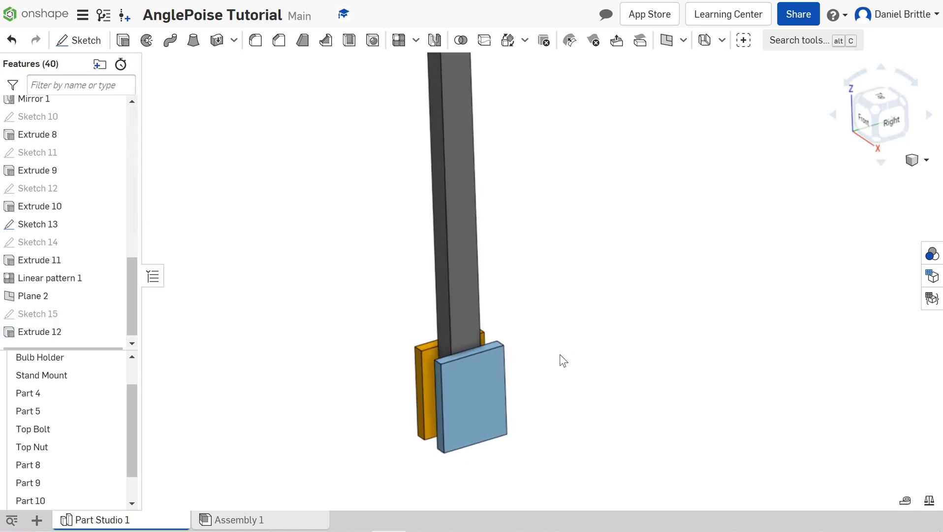
pyautogui.scroll(2, 487, 380)
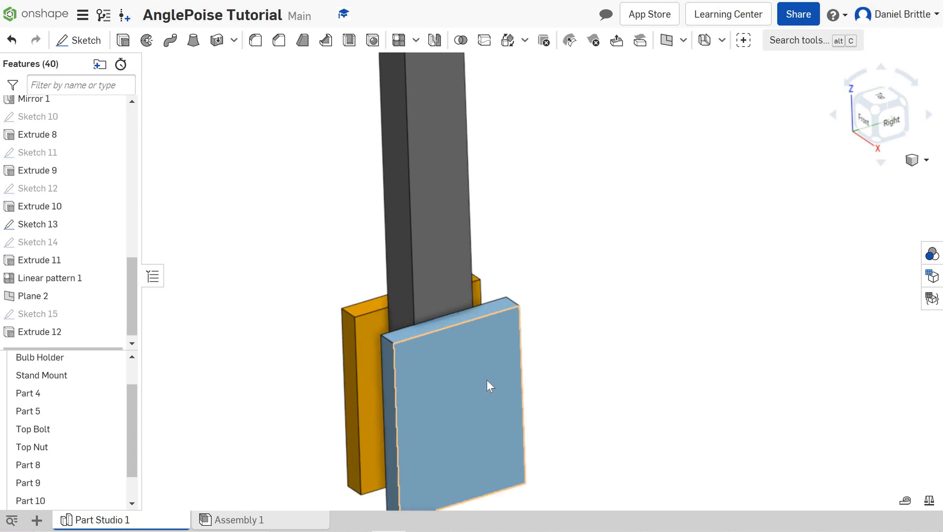
pyautogui.scroll(-5, 487, 380)
pyautogui.scroll(1, 472, 399)
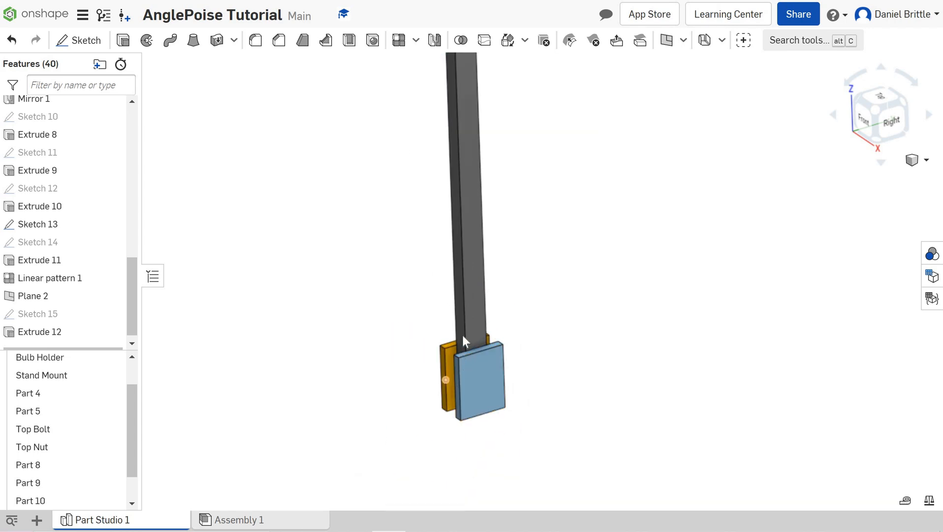
pyautogui.moveTo(463, 335); pyautogui.dragTo(463, 247, button='right')
pyautogui.scroll(5, 469, 418)
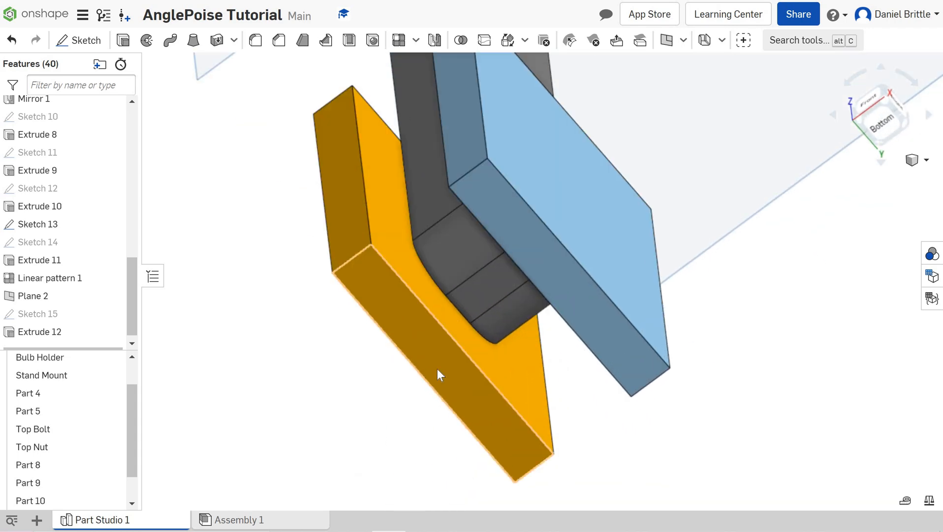
pyautogui.scroll(-3, 421, 334)
pyautogui.click(421, 334)
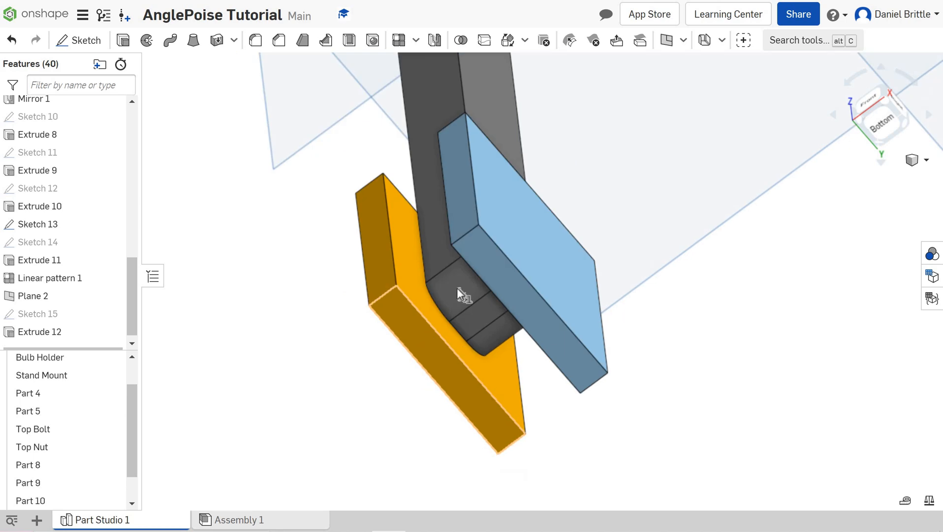
pyautogui.click(96, 41)
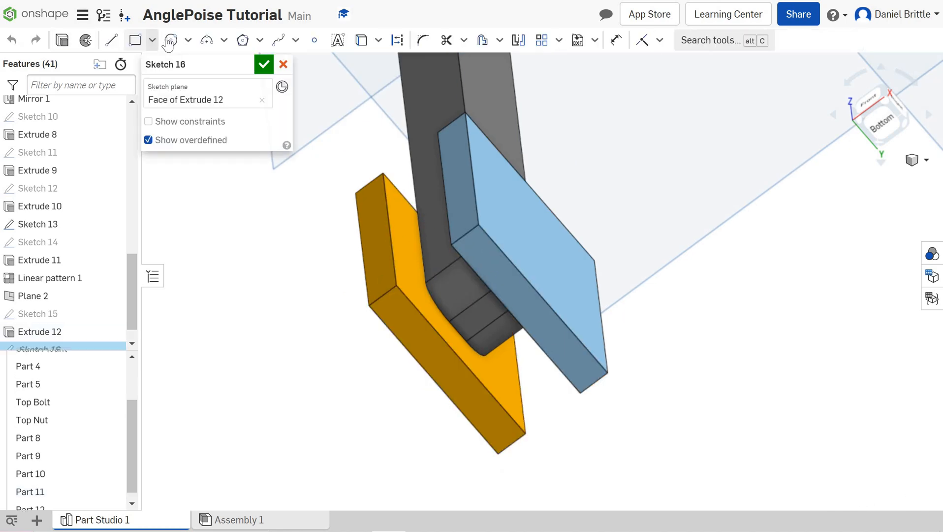
# - Draw a circle about 50 mm in diameter, centred midway between the two side plates
pyautogui.click(170, 44)
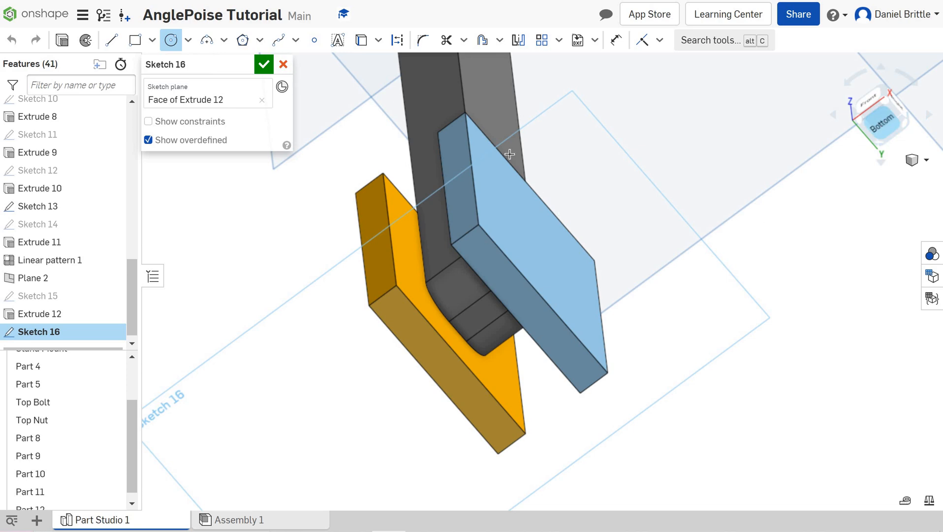
pyautogui.click(886, 127)
pyautogui.scroll(5, 556, 61)
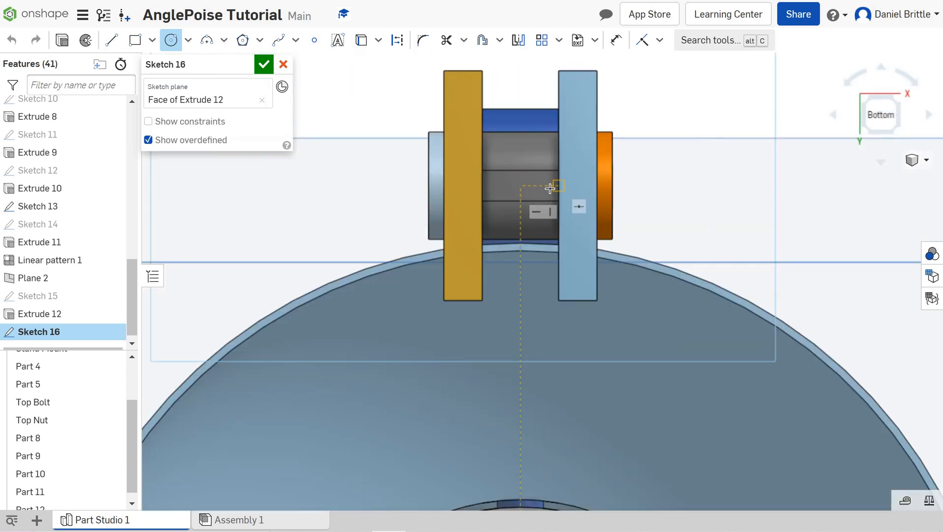
pyautogui.click(521, 187)
pyautogui.click(710, 161)
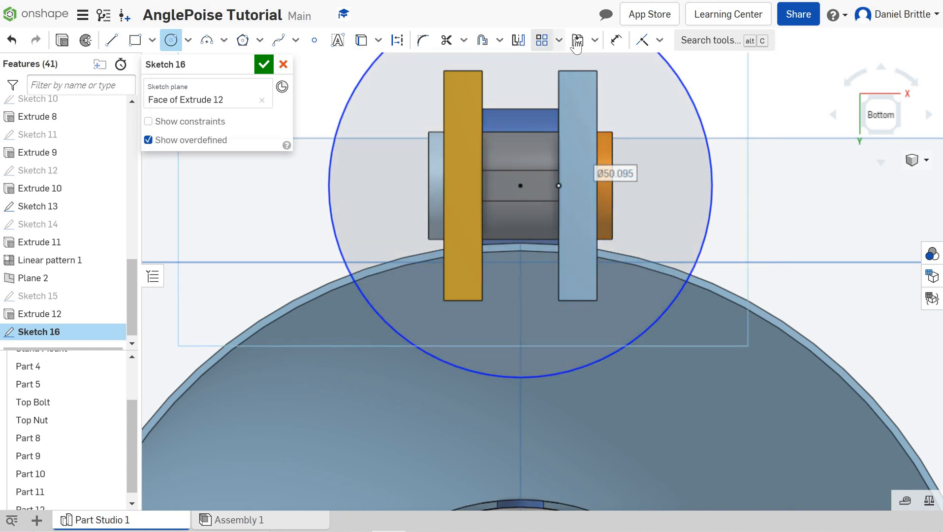
# - Set the circle's diameter to 50 mm and finish the sketch
pyautogui.click(617, 40)
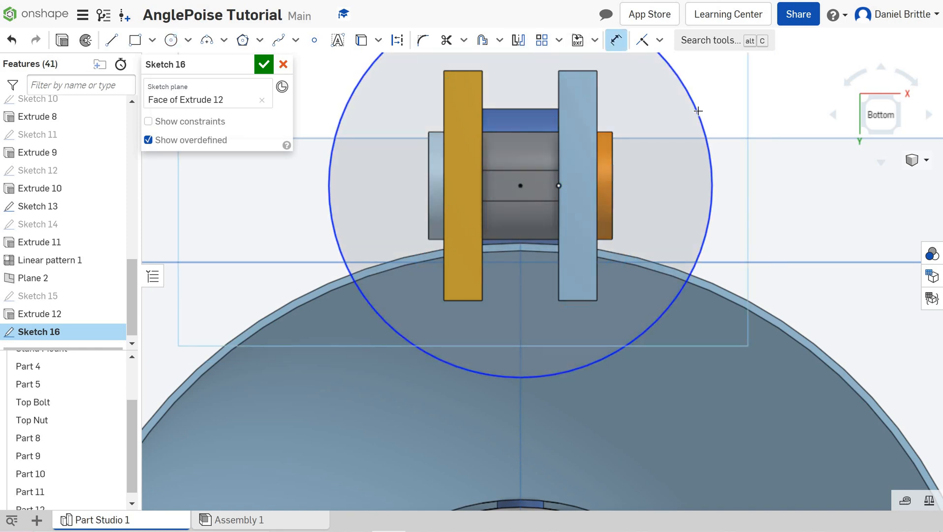
pyautogui.click(729, 107)
pyautogui.click(728, 106)
pyautogui.write('5')
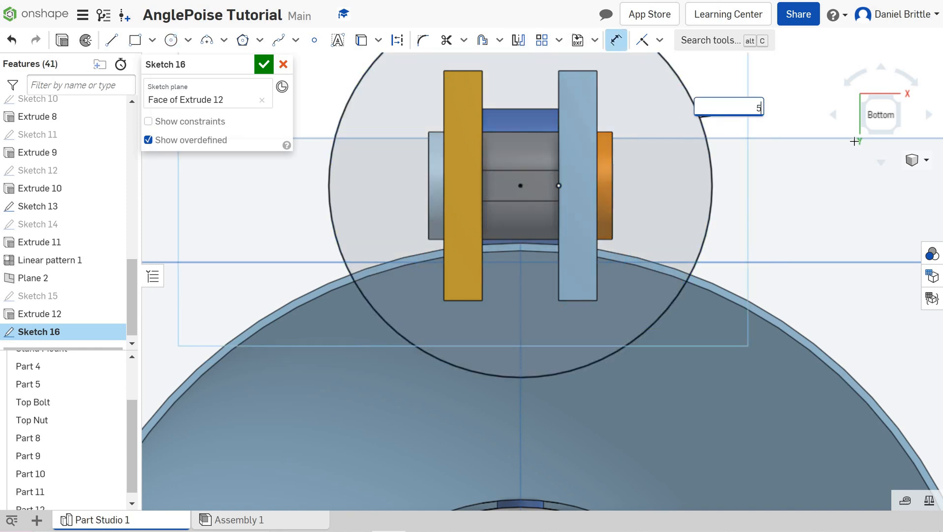
pyautogui.write('0')
pyautogui.press('Return')
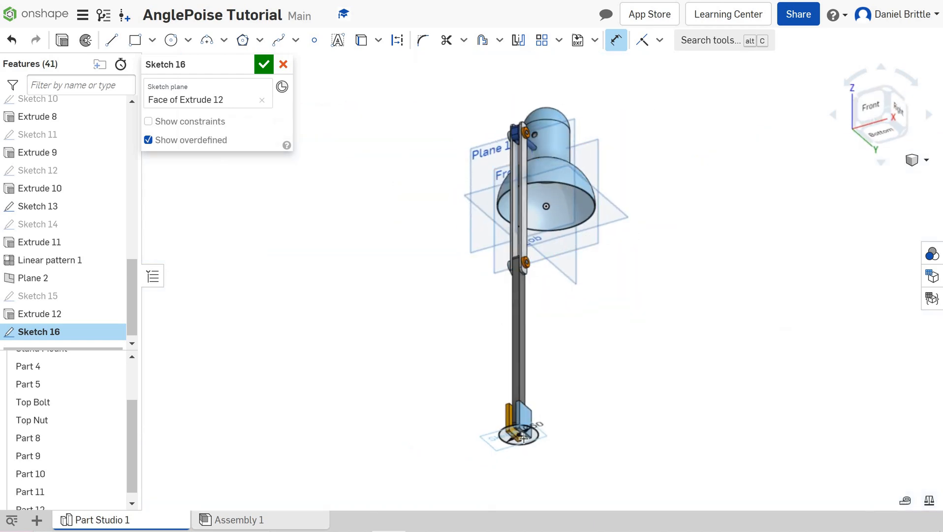
pyautogui.scroll(3, 519, 460)
pyautogui.scroll(5, 519, 460)
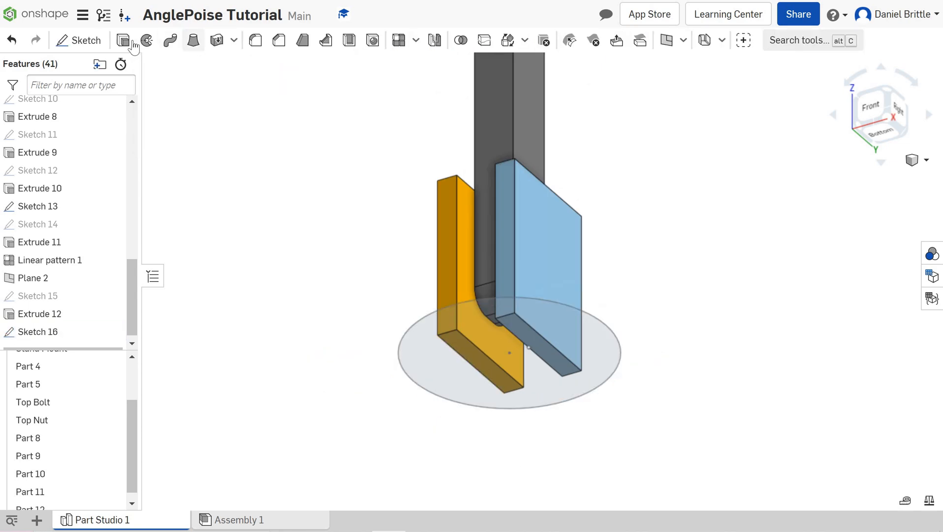
# - Extrude the circle sketch downward from the plates with a blind depth of 10 mm
pyautogui.click(128, 44)
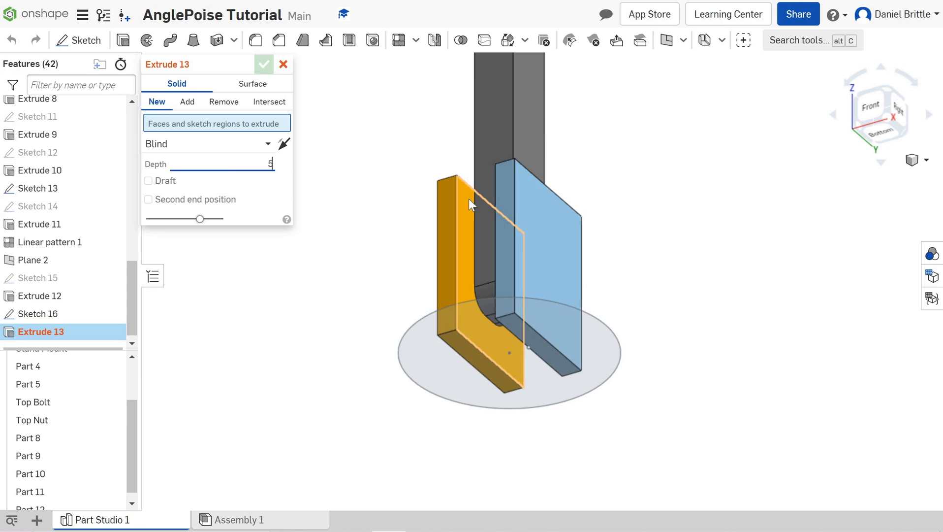
pyautogui.press('Tab')
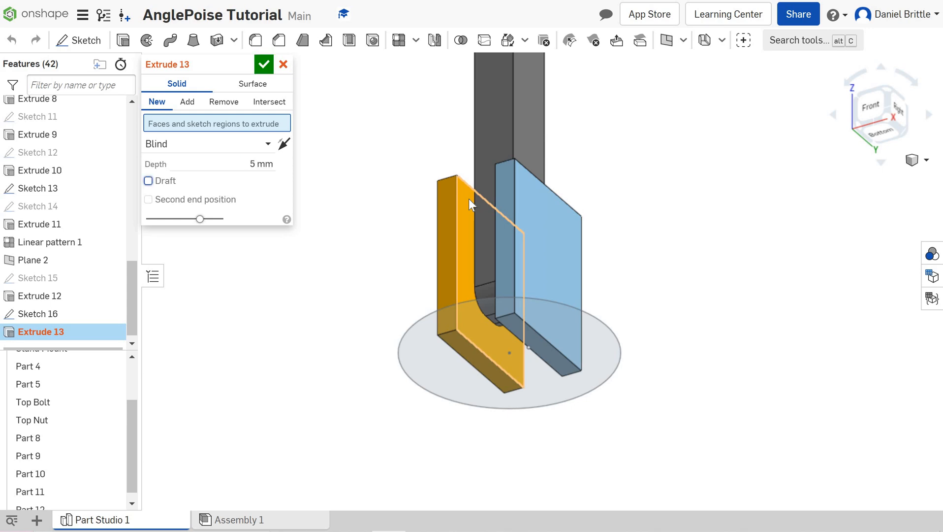
pyautogui.click(242, 159)
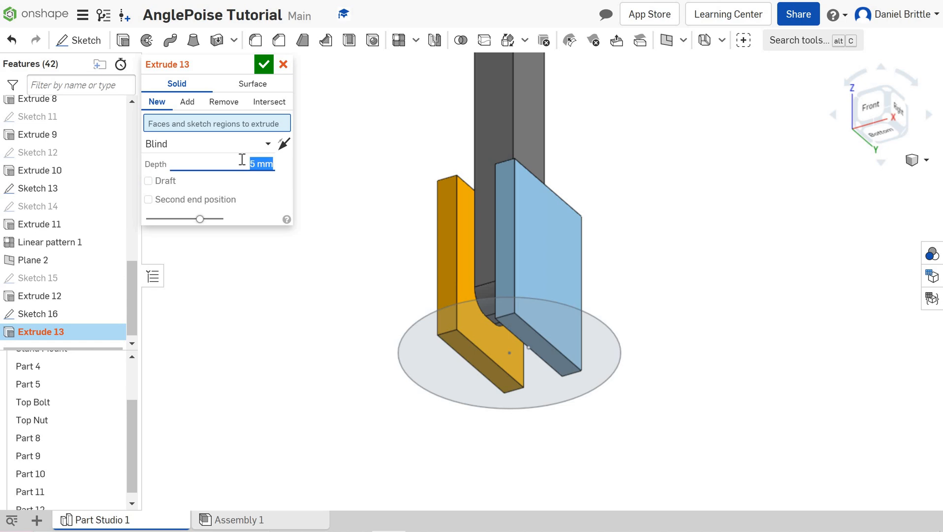
pyautogui.click(203, 123)
pyautogui.click(36, 310)
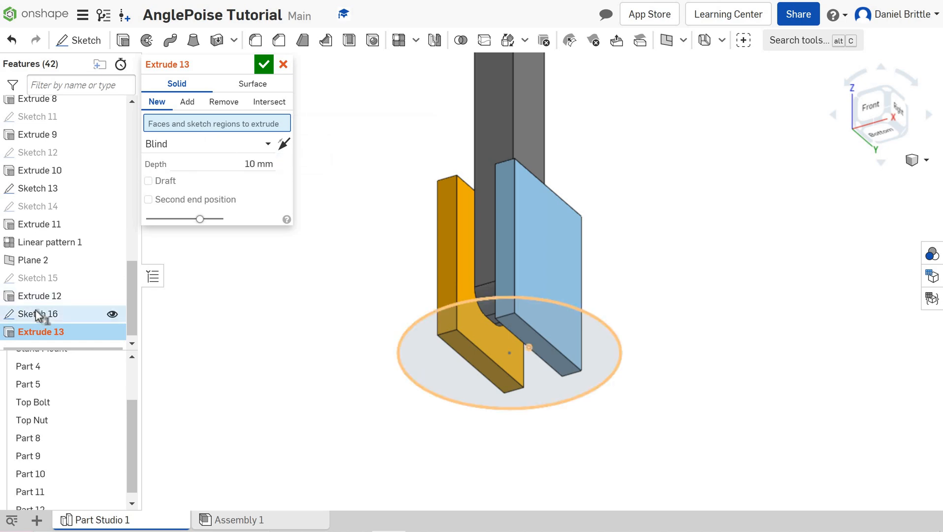
pyautogui.moveTo(35, 311)
pyautogui.mouseDown()
pyautogui.moveTo(301, 321)
pyautogui.moveTo(357, 305)
pyautogui.mouseUp()
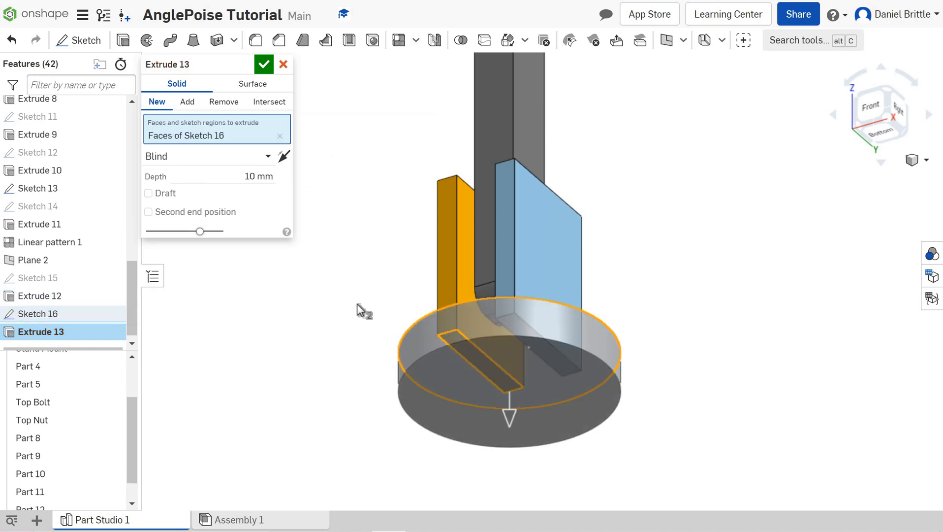
# - Switch the disc's extrusion to Add with the blue side plate (Part 12) as merge scope and accept it
pyautogui.click(190, 103)
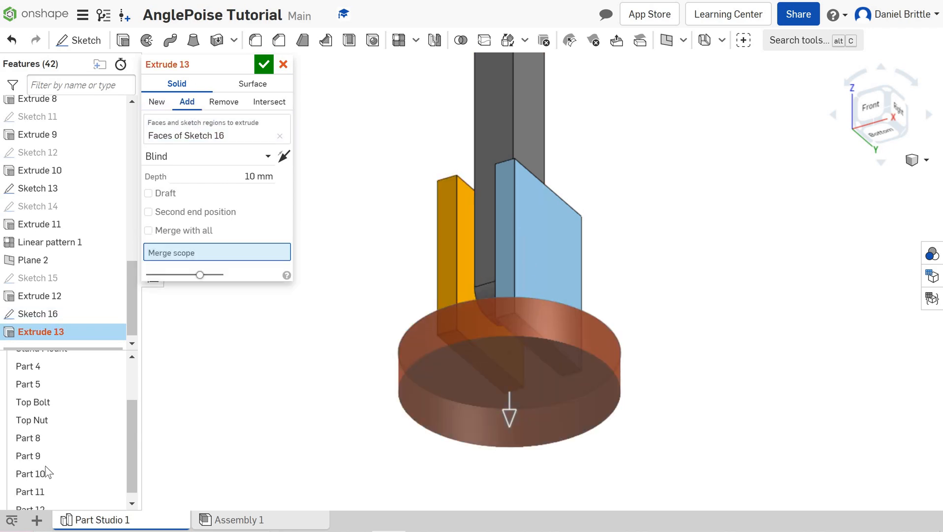
pyautogui.scroll(-1, 120, 483)
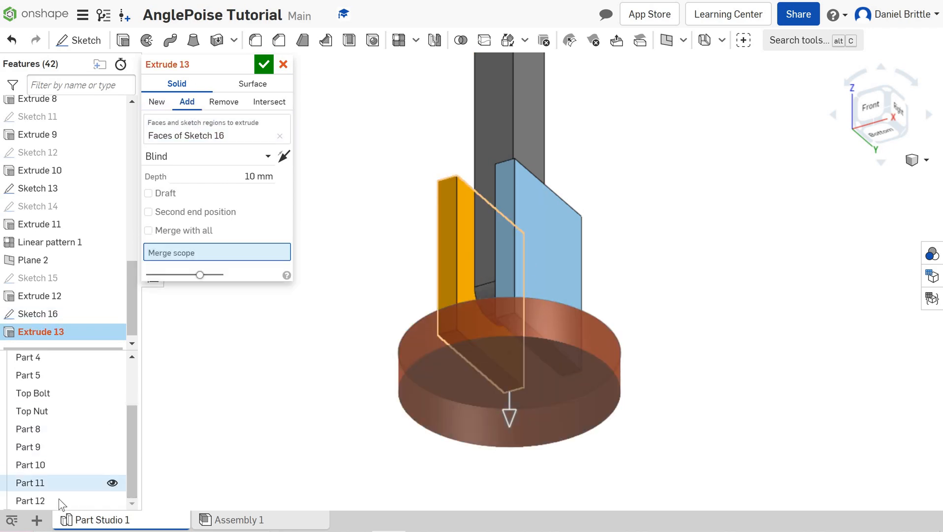
pyautogui.click(58, 498)
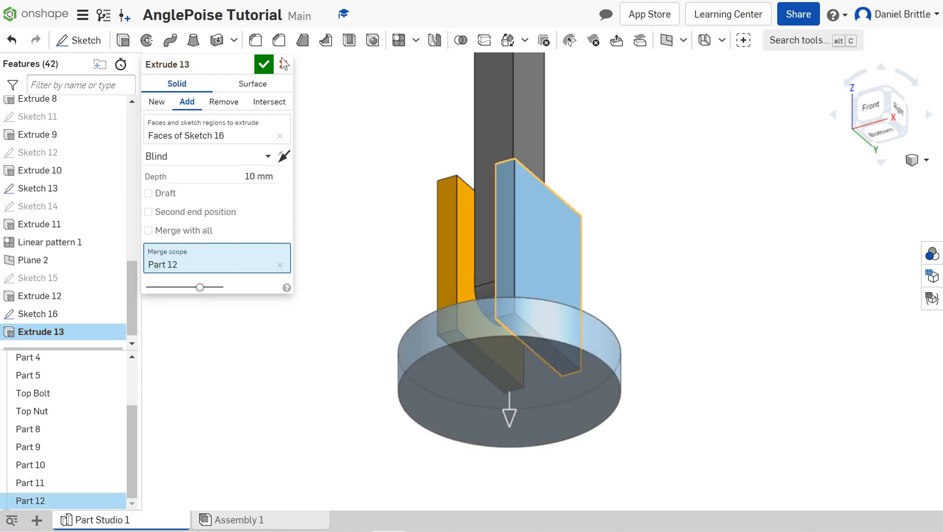
pyautogui.click(264, 66)
# - Unite Part 11 and Part 12 into a single part with a Boolean union
pyautogui.moveTo(521, 304); pyautogui.dragTo(486, 300, button='right')
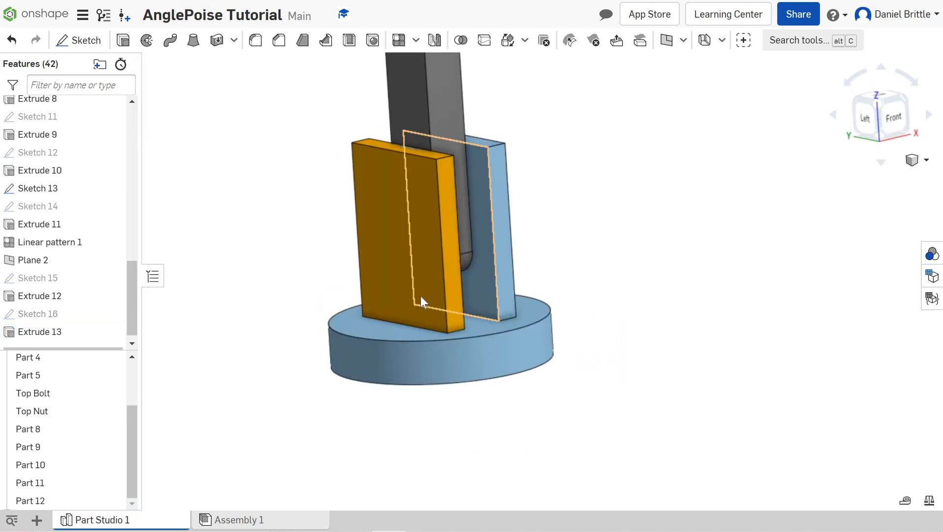
pyautogui.click(43, 487)
pyautogui.click(57, 497)
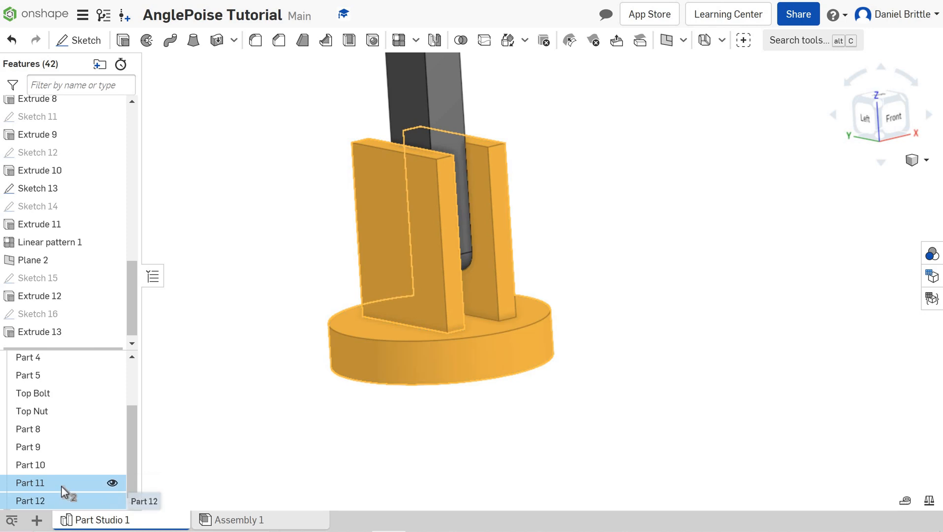
pyautogui.rightClick(61, 485)
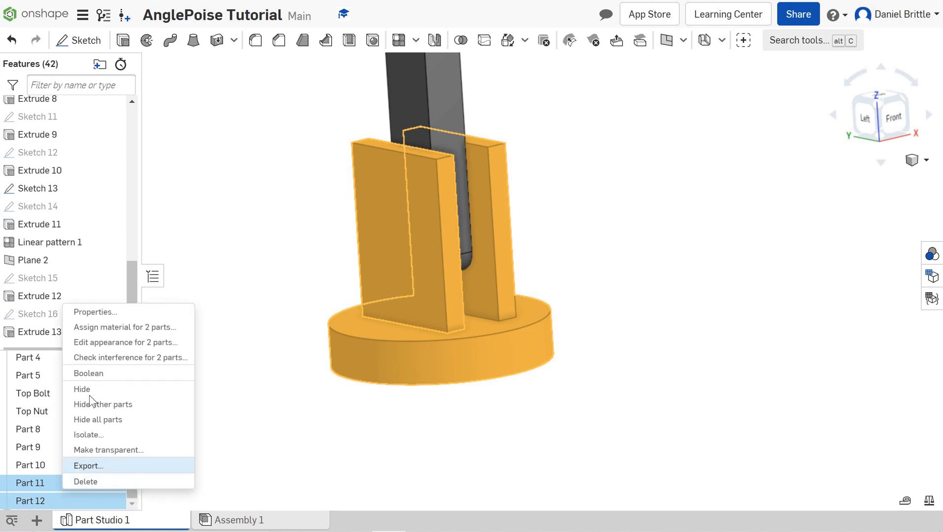
pyautogui.click(93, 374)
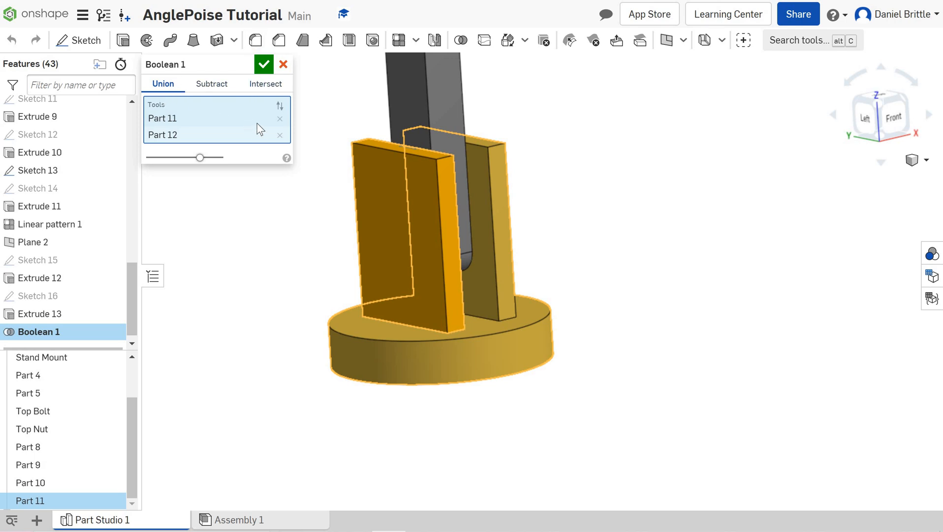
pyautogui.click(265, 66)
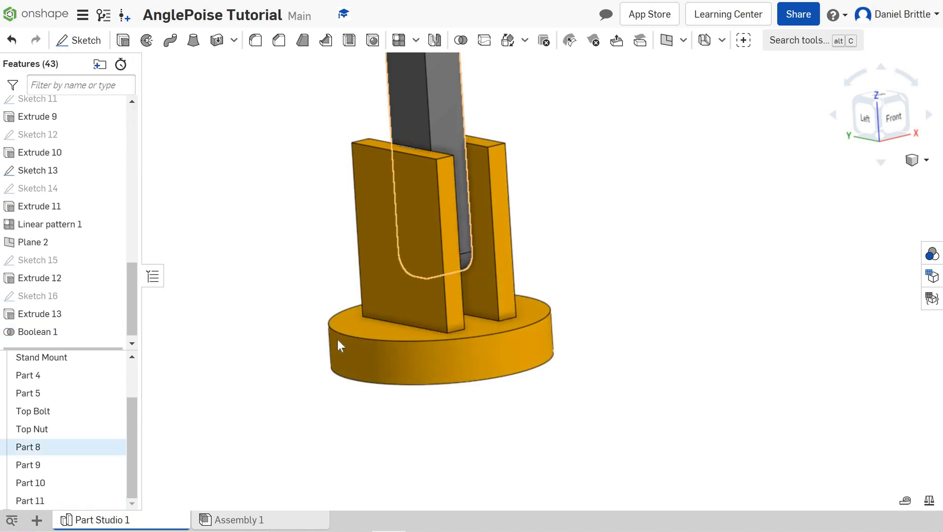
# - Round the four upper corner edges of the two side plates with a 15 mm fillet
pyautogui.moveTo(396, 292); pyautogui.dragTo(353, 341, button='right')
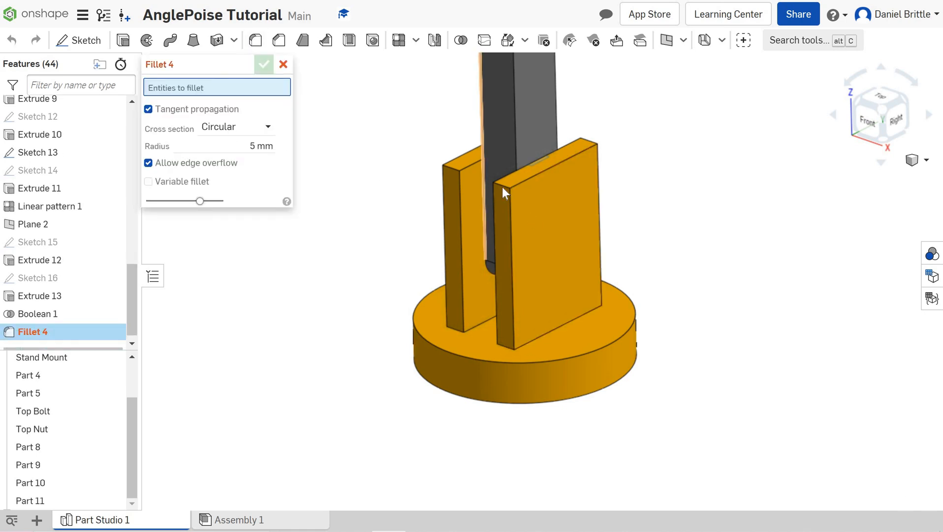
pyautogui.click(452, 168)
pyautogui.click(589, 146)
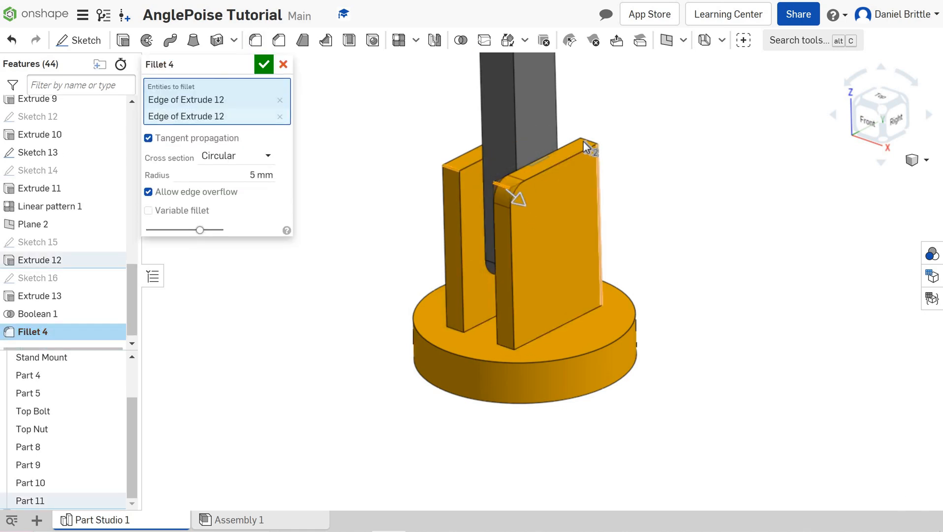
pyautogui.click(563, 178)
pyautogui.moveTo(527, 202); pyautogui.dragTo(625, 115, button='right')
pyautogui.click(627, 120)
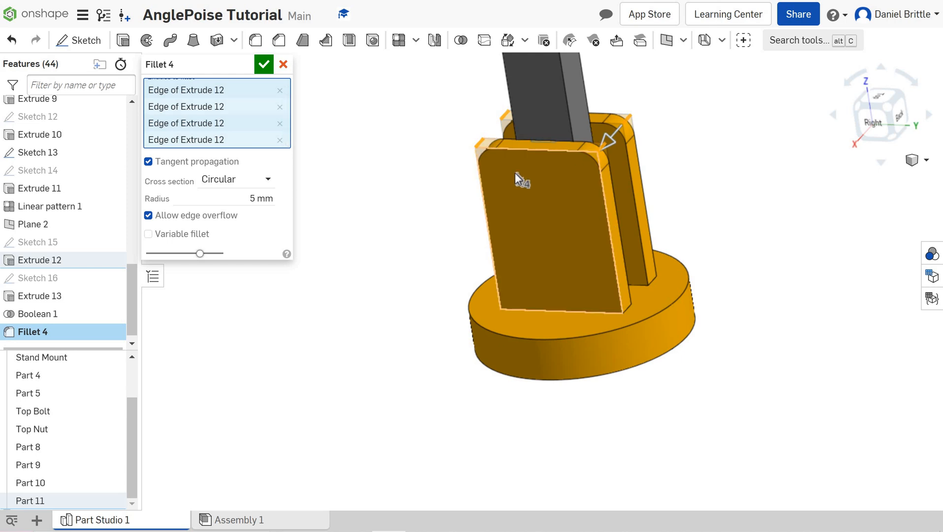
pyautogui.click(257, 198)
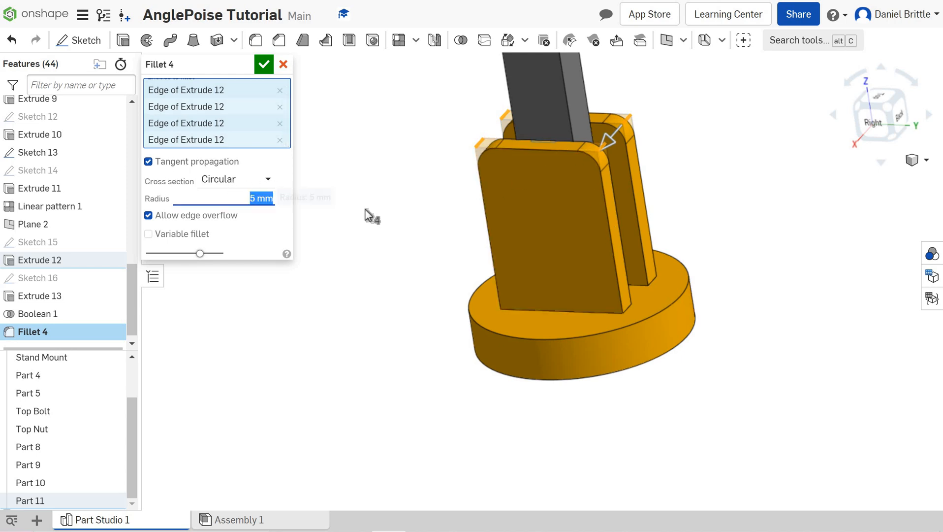
pyautogui.write('15')
pyautogui.press('Return')
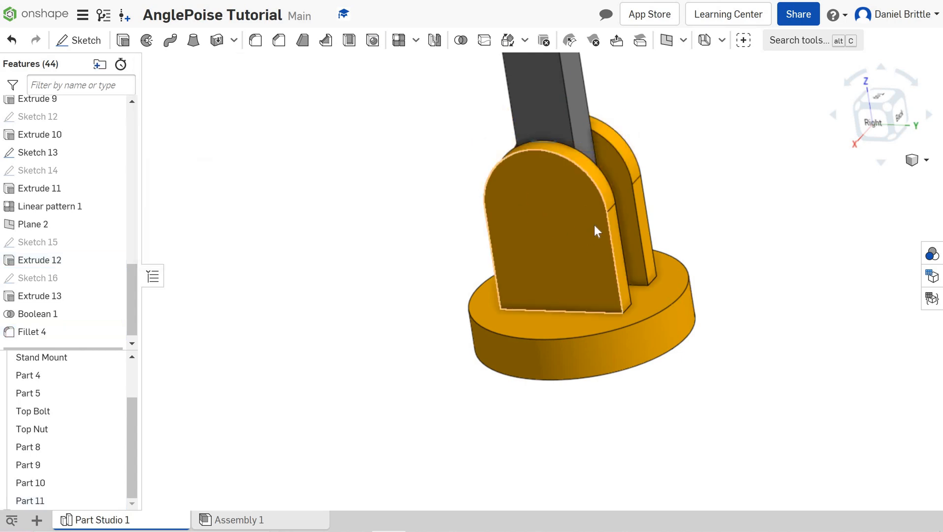
# - Apply a 1 mm fillet to the disc's upper face and the outer faces of both side plates
pyautogui.moveTo(600, 228); pyautogui.dragTo(517, 272, button='right')
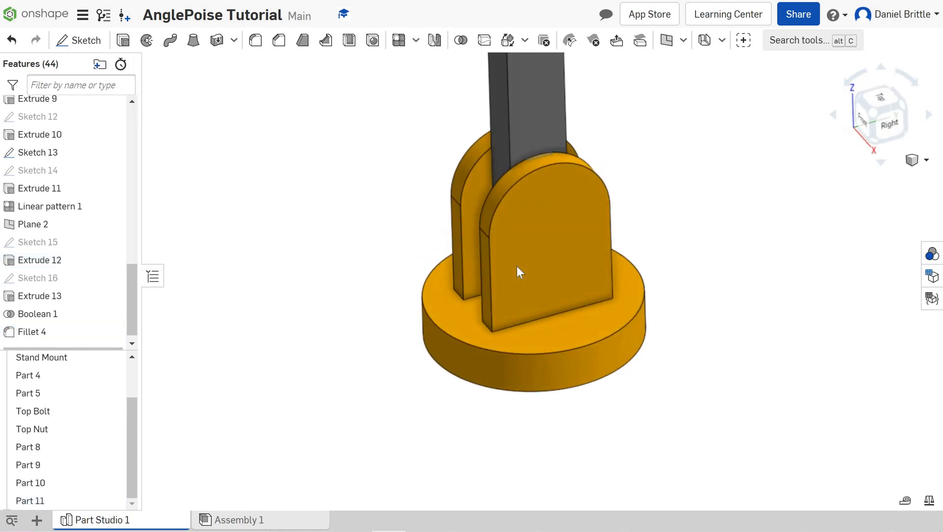
pyautogui.click(459, 306)
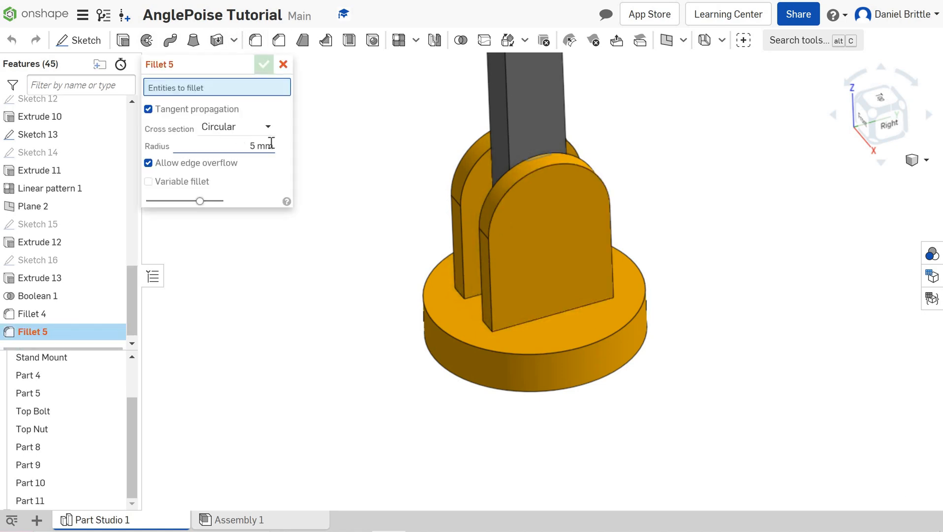
pyautogui.click(272, 144)
pyautogui.write('1')
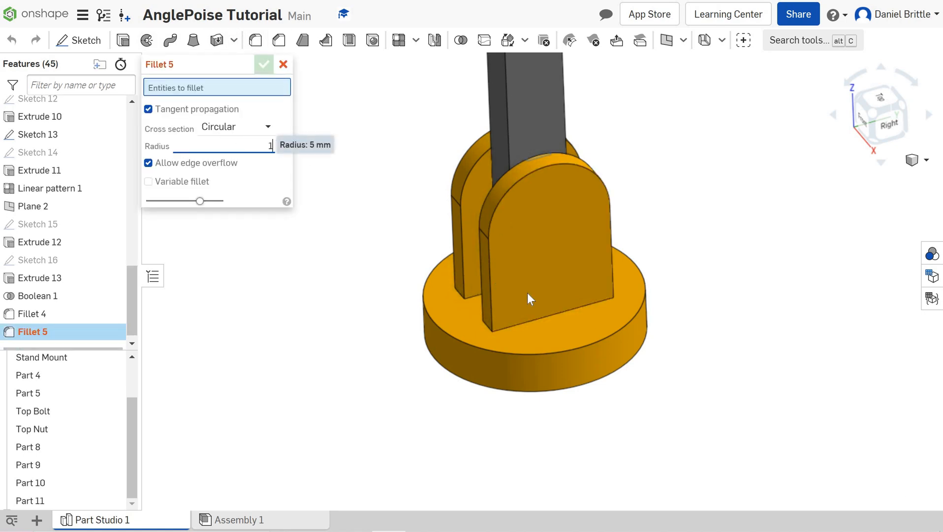
pyautogui.click(540, 332)
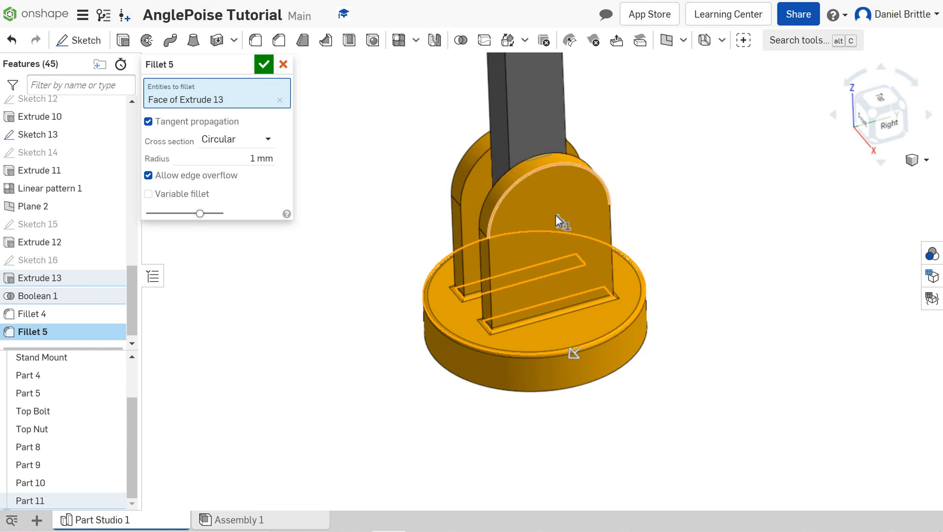
pyautogui.click(464, 234)
pyautogui.moveTo(464, 234)
pyautogui.mouseDown(button='right')
pyautogui.moveTo(515, 240)
pyautogui.moveTo(471, 202)
pyautogui.moveTo(463, 230)
pyautogui.mouseUp(button='right')
pyautogui.click(463, 230)
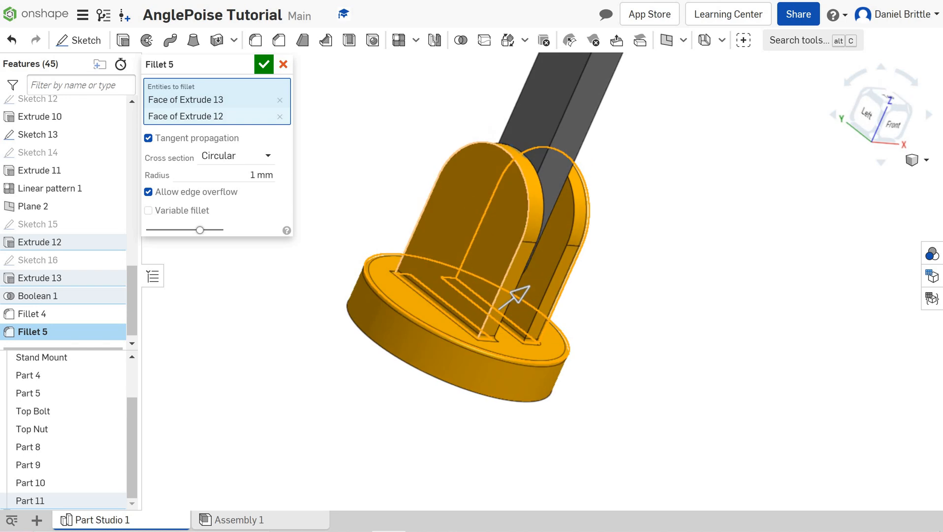
pyautogui.click(267, 66)
# - Start a sketch on the outer face of the side plate on the model's right side and view it from the Right
pyautogui.moveTo(601, 256); pyautogui.dragTo(575, 211, button='right')
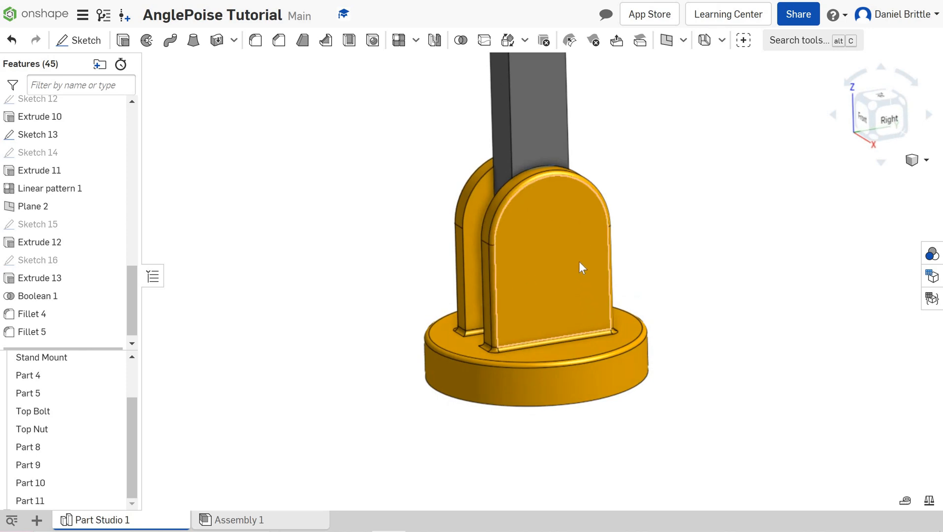
pyautogui.moveTo(580, 261); pyautogui.dragTo(574, 268, button='right')
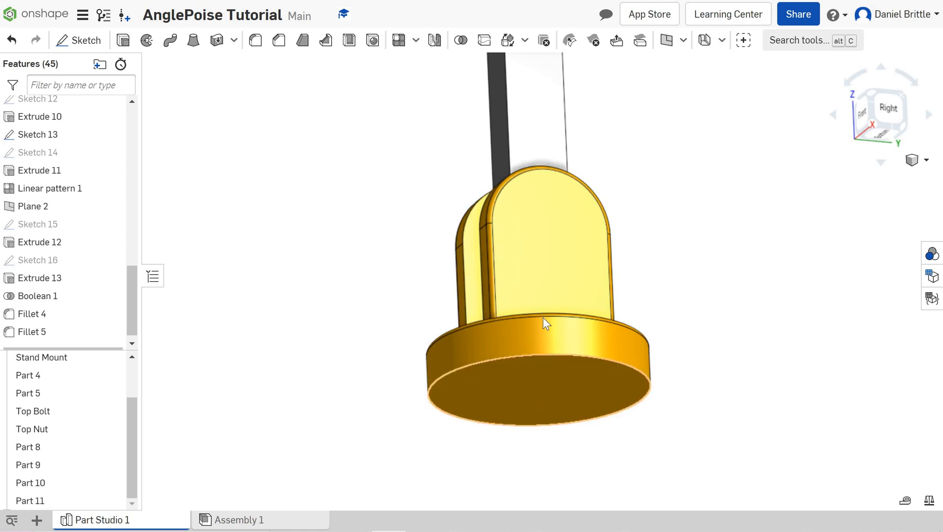
pyautogui.moveTo(543, 317); pyautogui.dragTo(553, 230, button='right')
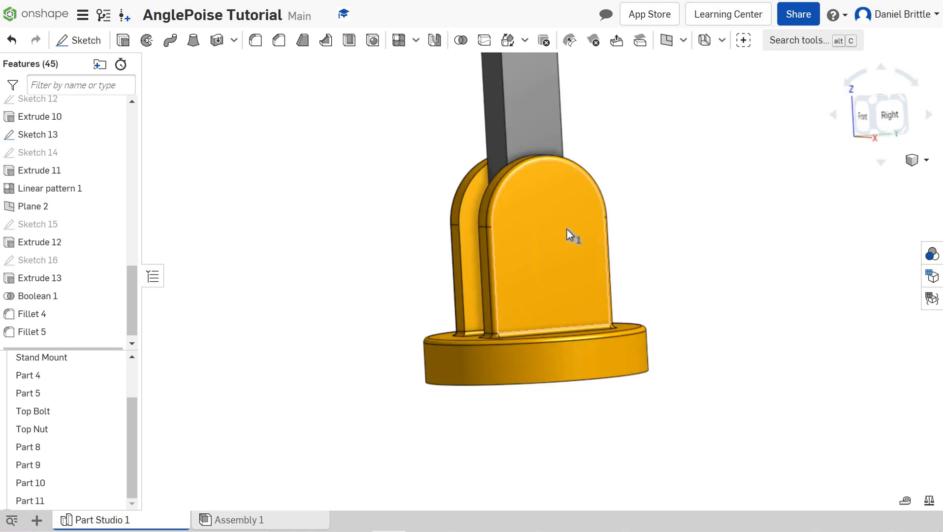
pyautogui.click(566, 229)
pyautogui.click(845, 134)
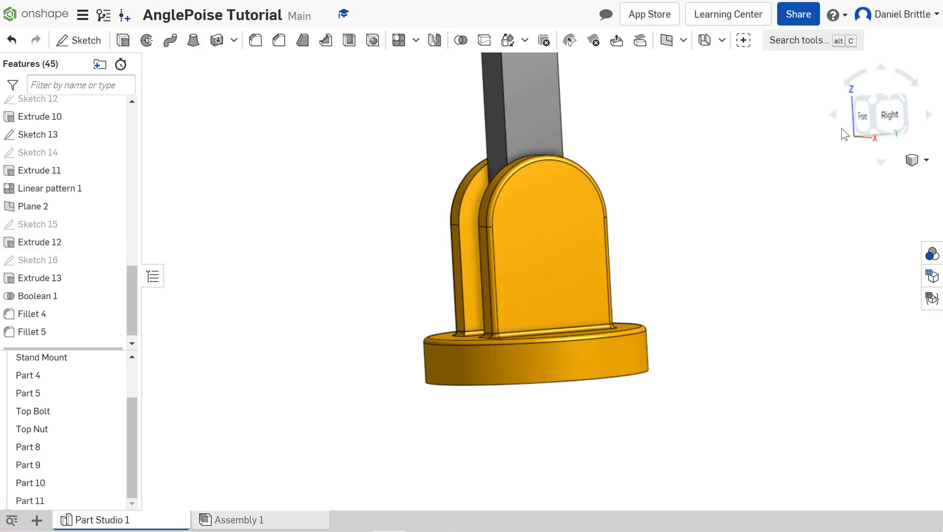
pyautogui.hotkey('shift', 's')
pyautogui.click(892, 119)
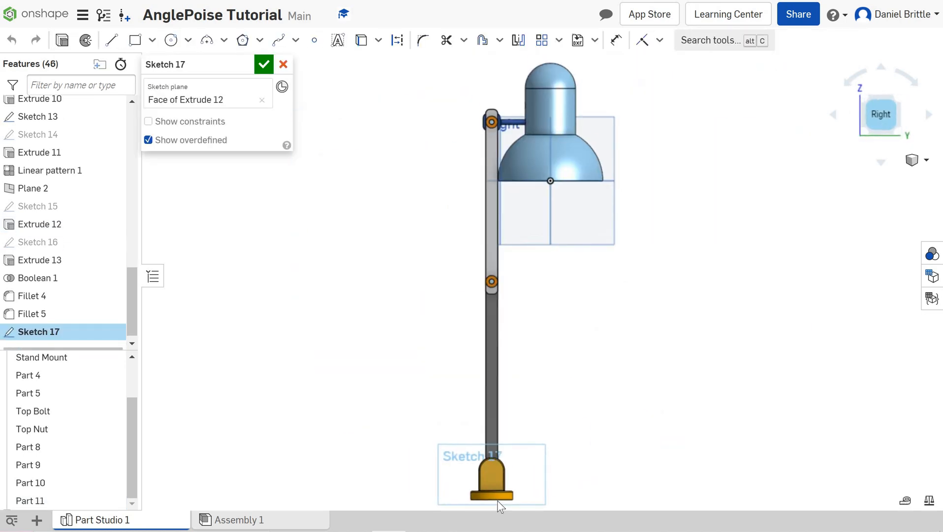
# - Switch the display style so the lower arm's hidden hole shows through the side plate
pyautogui.scroll(-1, 492, 500)
pyautogui.scroll(6, 491, 498)
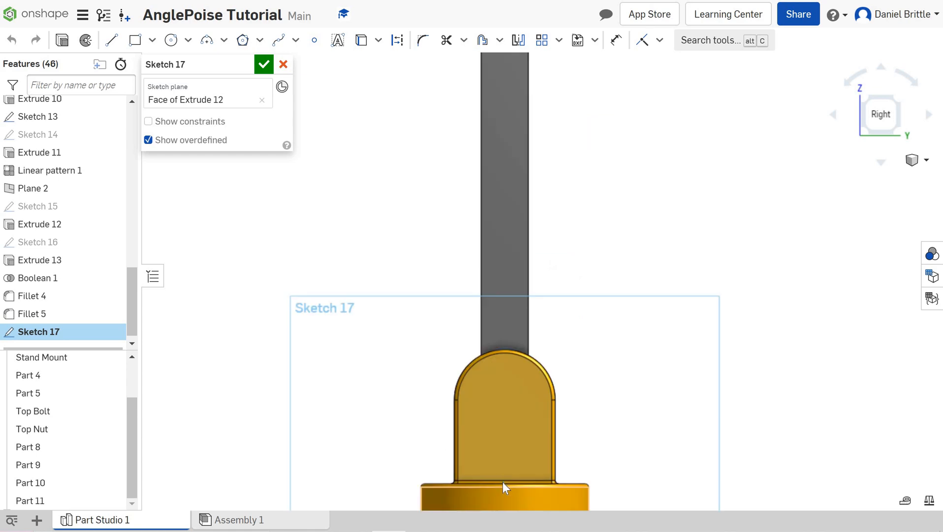
pyautogui.scroll(5, 506, 475)
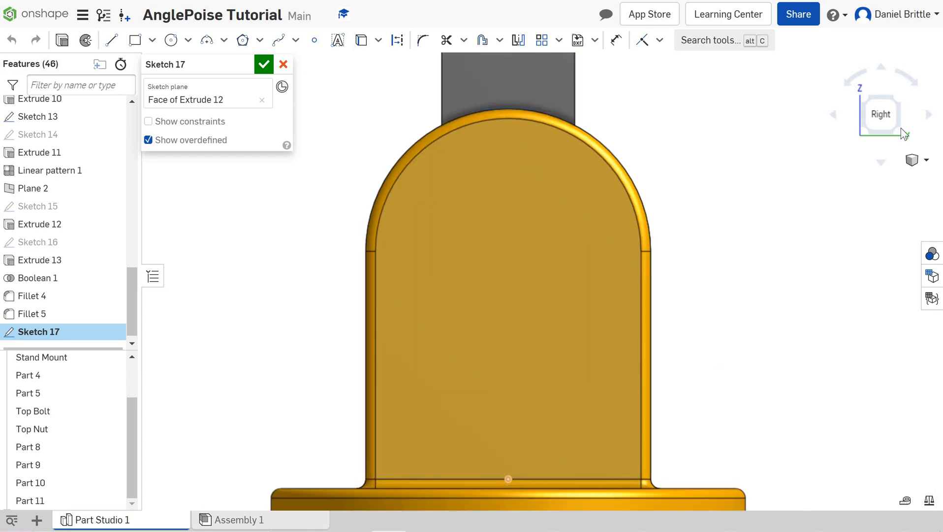
pyautogui.click(914, 167)
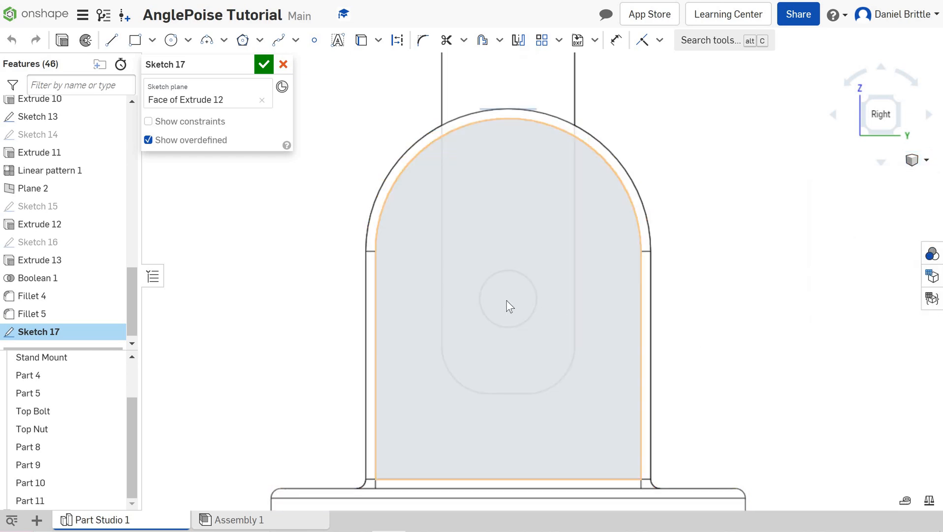
# - Draw a circle about 6.7 mm in diameter on the plate, centred over the lower arm's hidden hole
pyautogui.click(170, 41)
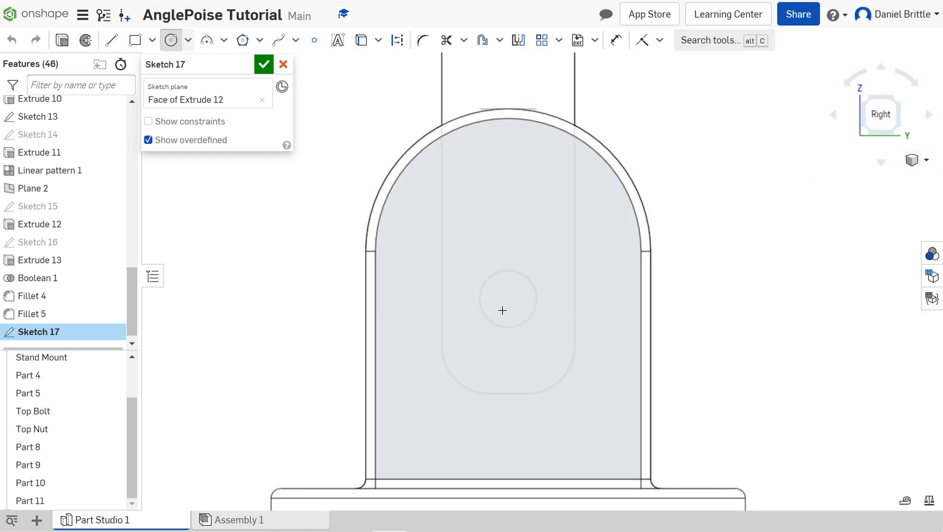
pyautogui.click(509, 298)
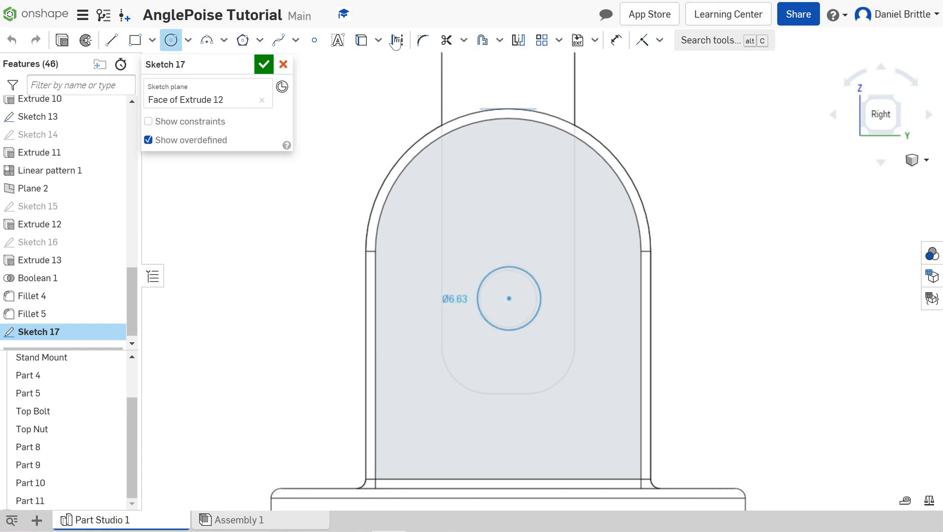
pyautogui.click(540, 290)
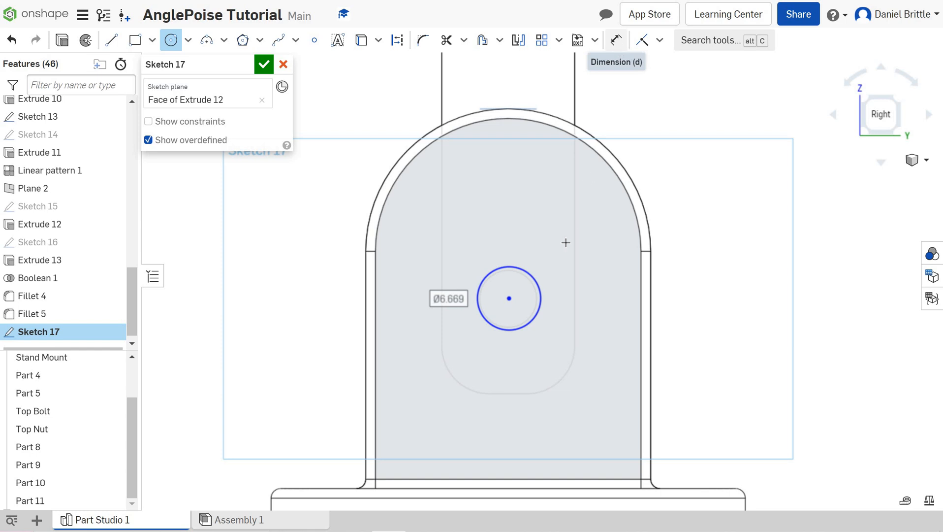
# - Set the circle's diameter to 6 mm
pyautogui.press('d')
pyautogui.click(539, 287)
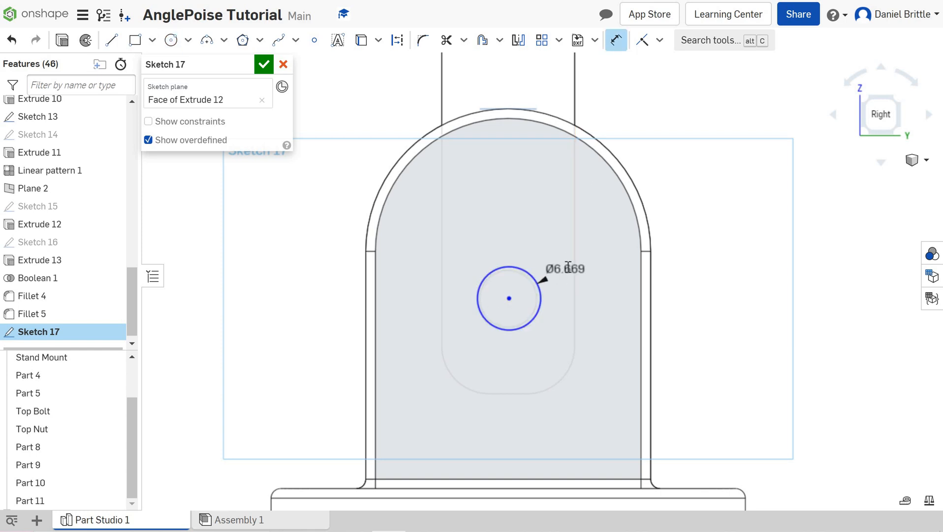
pyautogui.click(569, 266)
pyautogui.write('6')
pyautogui.press('Return')
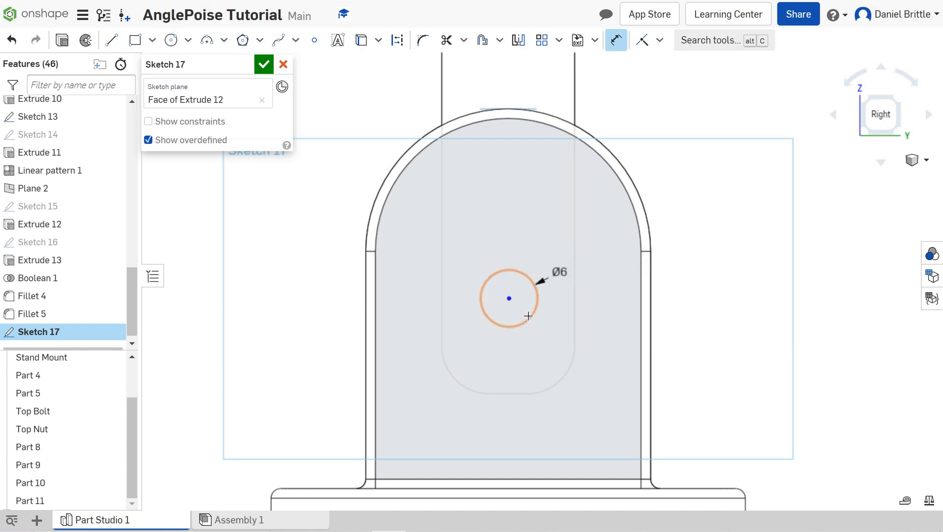
# - Dimension the circle's rim 12 mm from the plate's vertical side edge, and delete that dimension
pyautogui.click(651, 332)
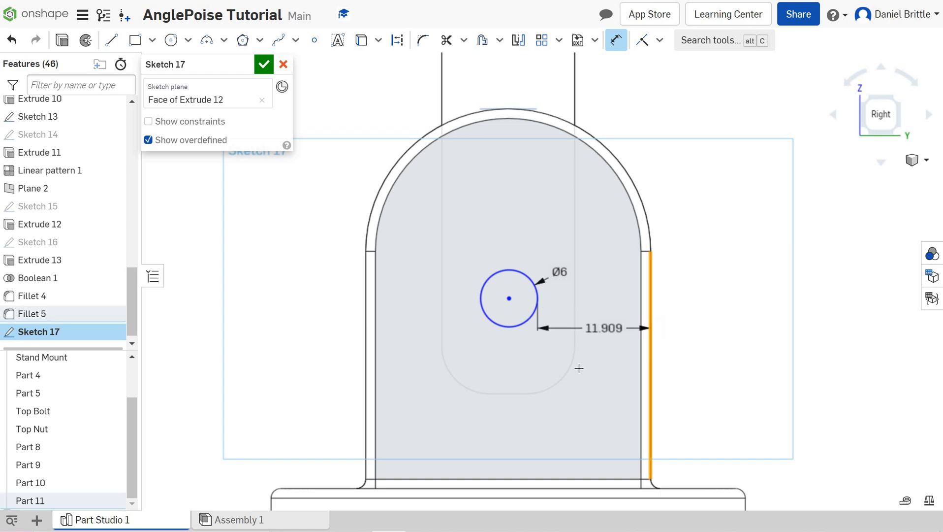
pyautogui.click(637, 365)
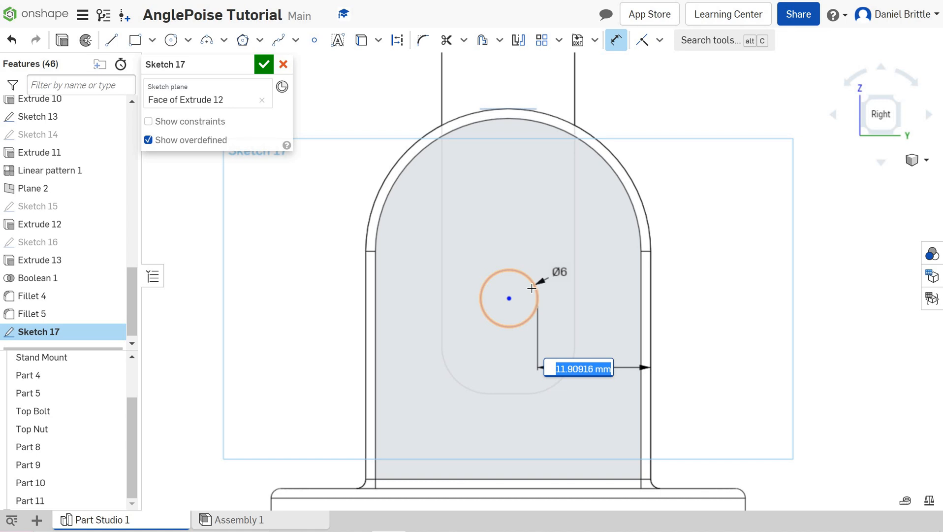
pyautogui.write('12')
pyautogui.press('Return')
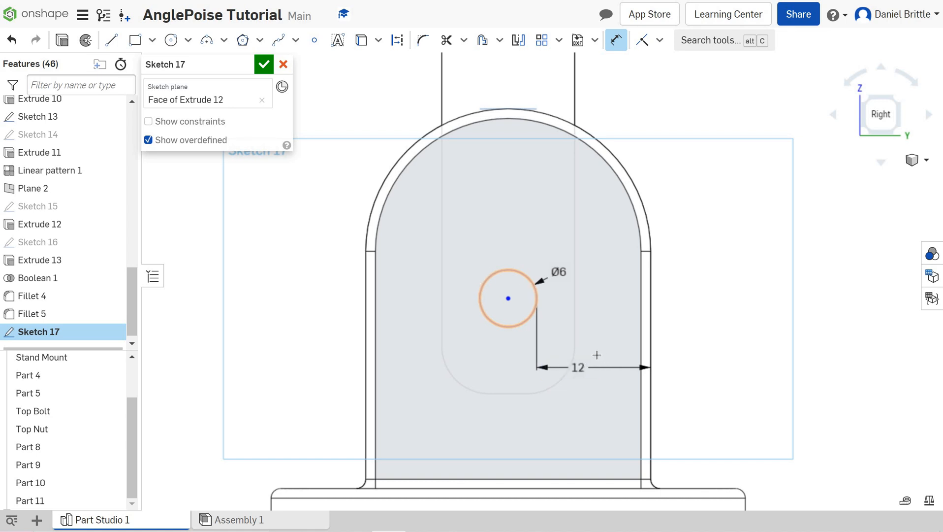
pyautogui.click(578, 367)
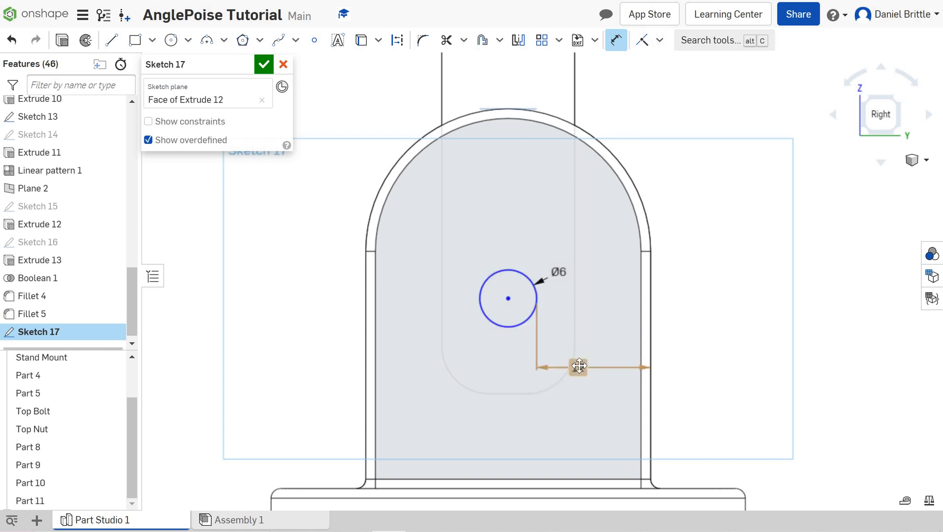
pyautogui.press('Delete')
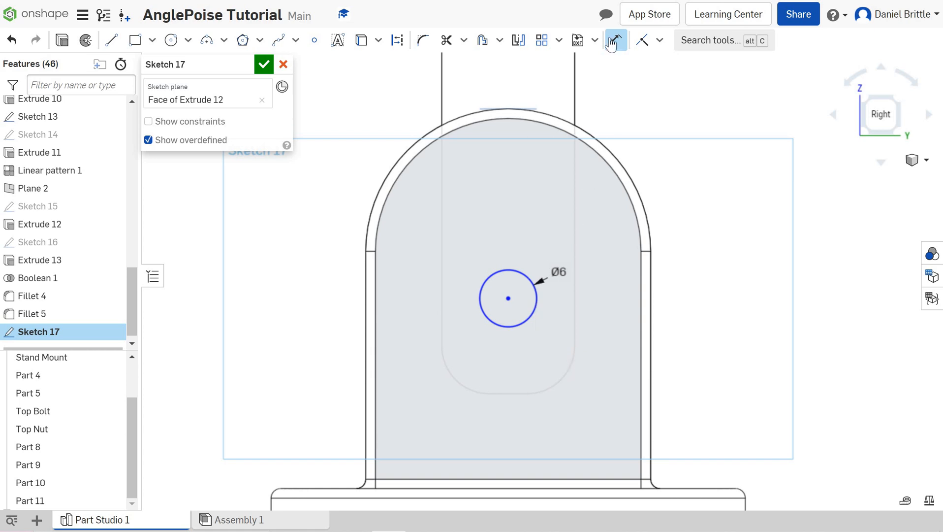
# - Dimension the circle's centre 15 mm from the plate's vertical side edge
pyautogui.press('d')
pyautogui.click(651, 301)
pyautogui.click(618, 340)
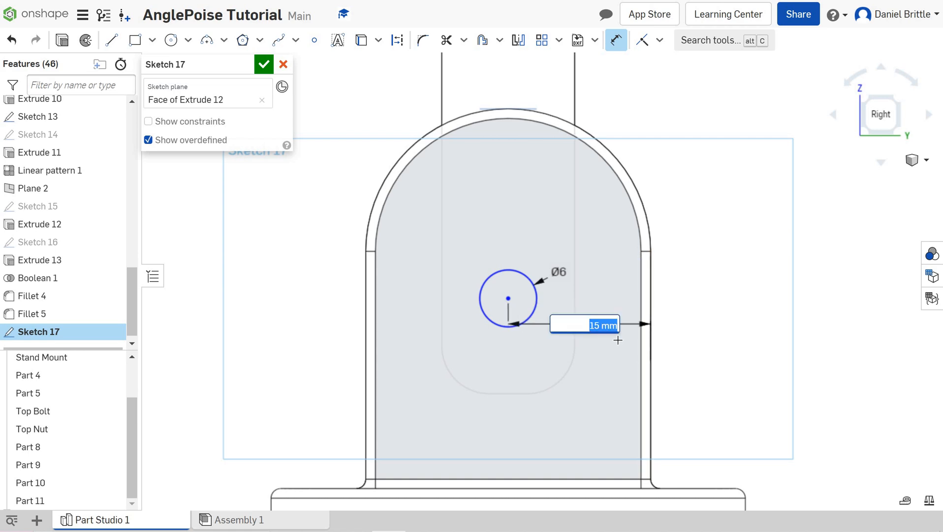
pyautogui.press('Return')
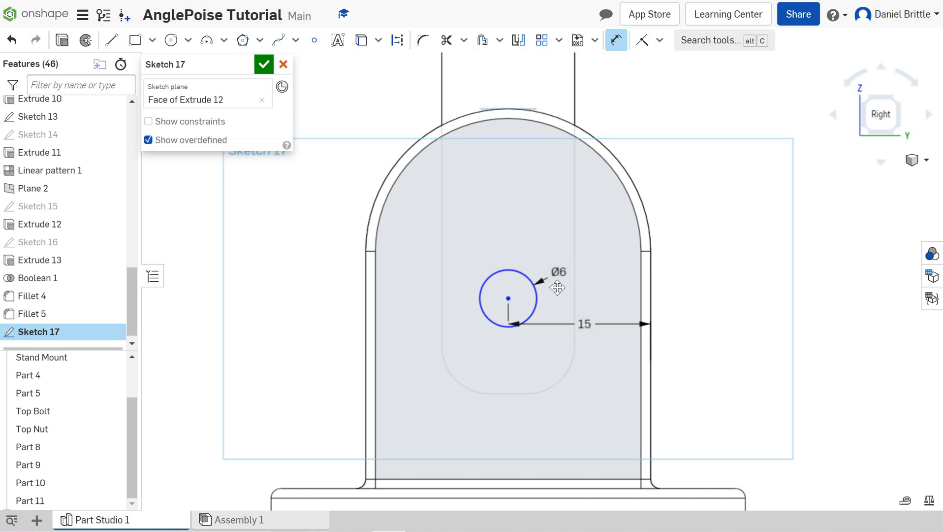
# - Dimension the circle's centre 20 mm above the base disc's upper edge and finish the sketch
pyautogui.scroll(-2, 501, 335)
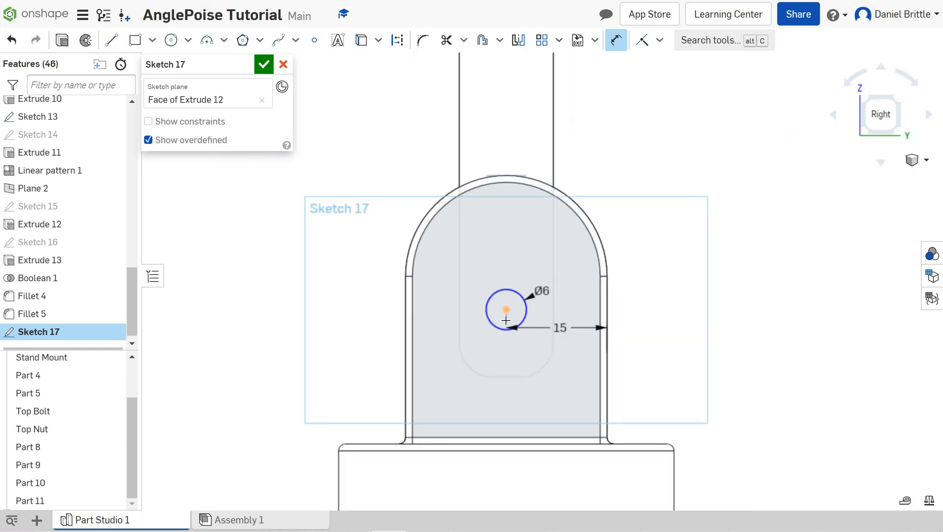
pyautogui.click(386, 442)
pyautogui.click(337, 369)
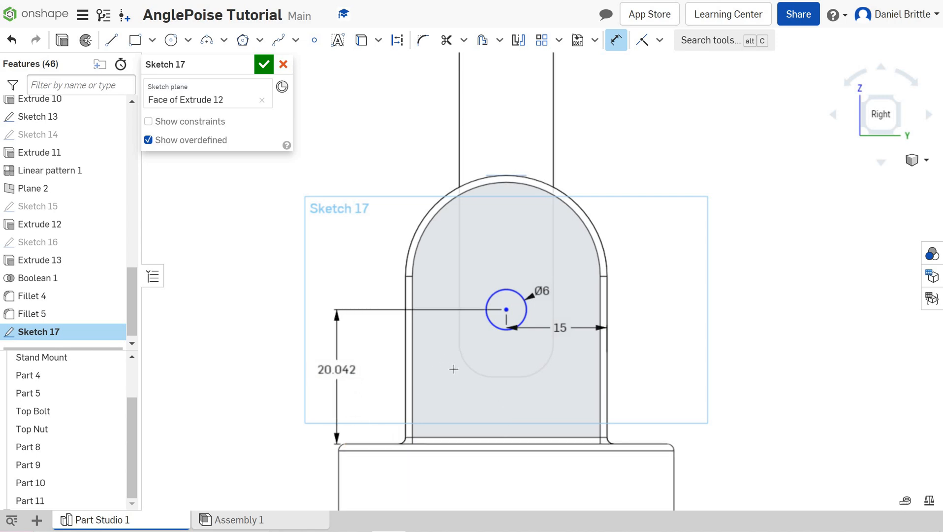
pyautogui.write('20')
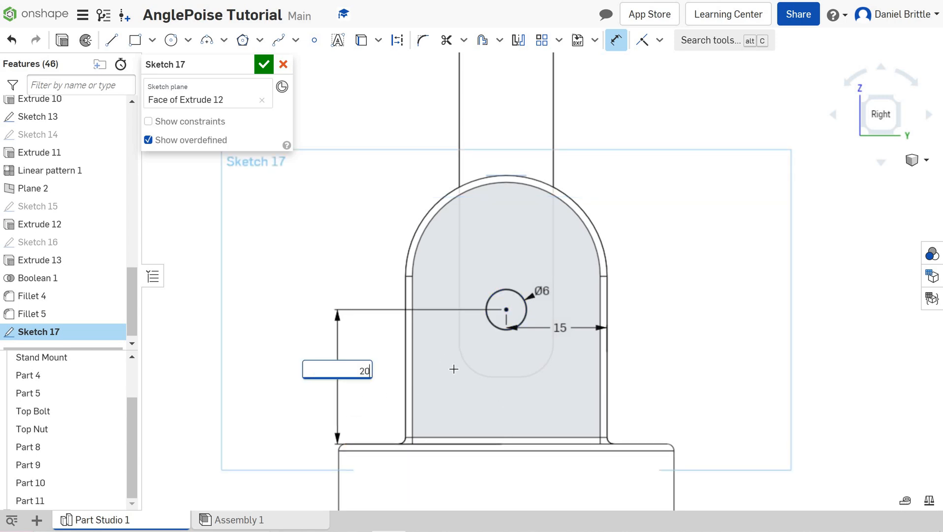
pyautogui.press('Return')
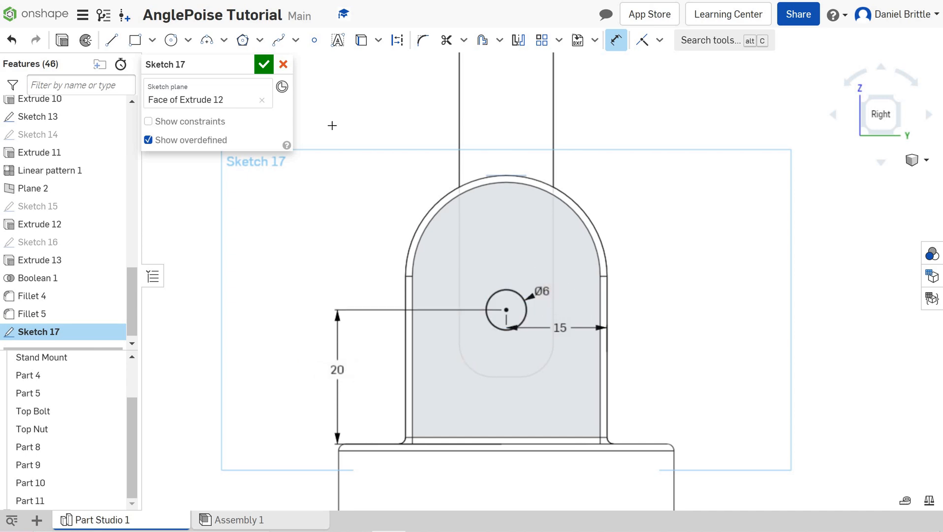
pyautogui.click(265, 63)
# - Switch the model display back to shaded
pyautogui.click(917, 160)
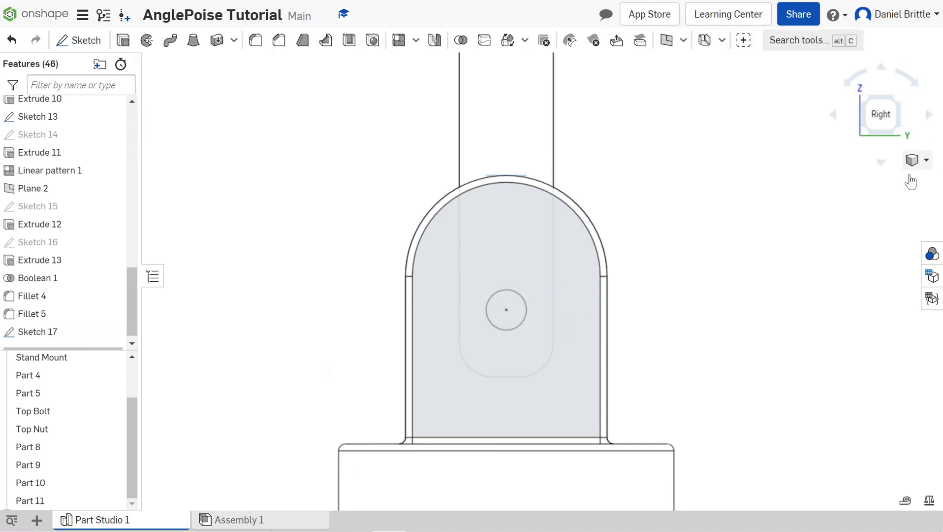
pyautogui.click(861, 286)
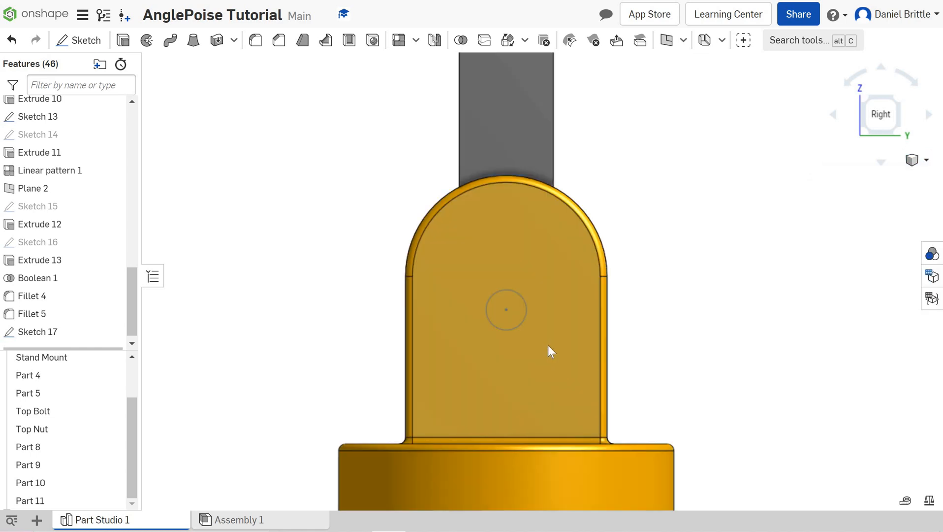
pyautogui.moveTo(554, 347); pyautogui.dragTo(605, 361, button='right')
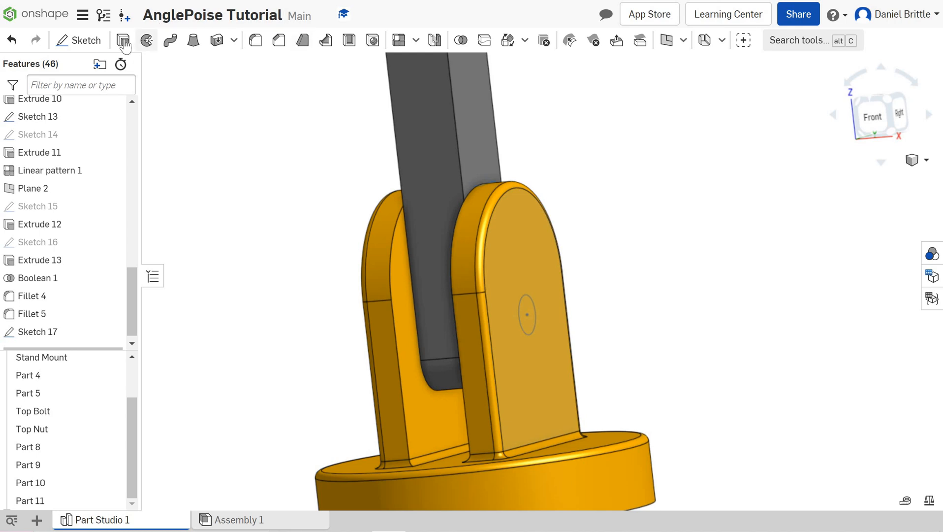
# - Cut the 6 mm circle through all of the base mount with a Remove extrude, using Part 11 as the merge scope
pyautogui.click(529, 321)
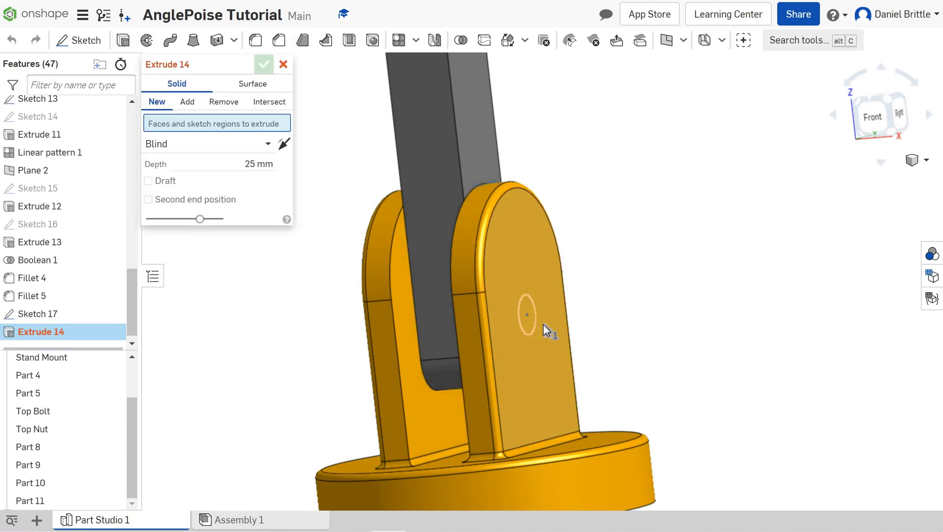
pyautogui.click(226, 104)
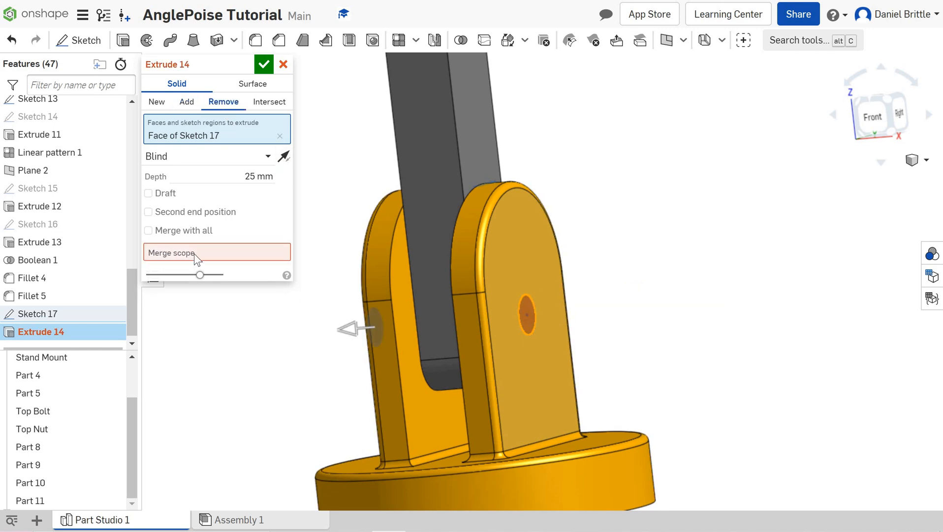
pyautogui.click(72, 502)
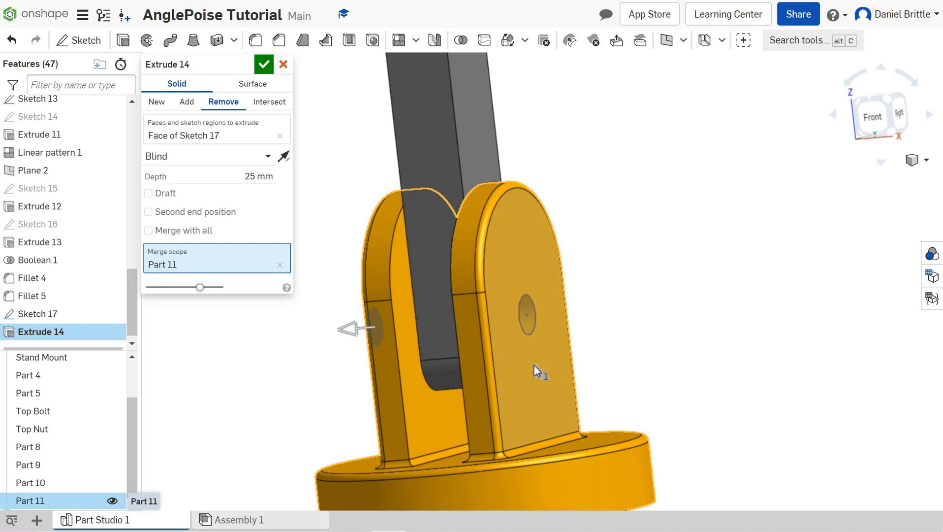
pyautogui.moveTo(588, 354); pyautogui.dragTo(609, 352, button='right')
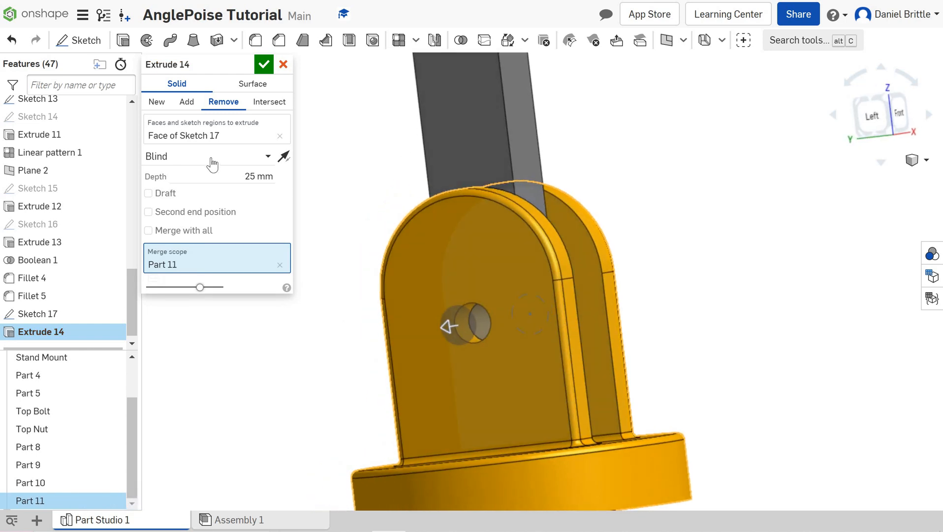
pyautogui.click(205, 157)
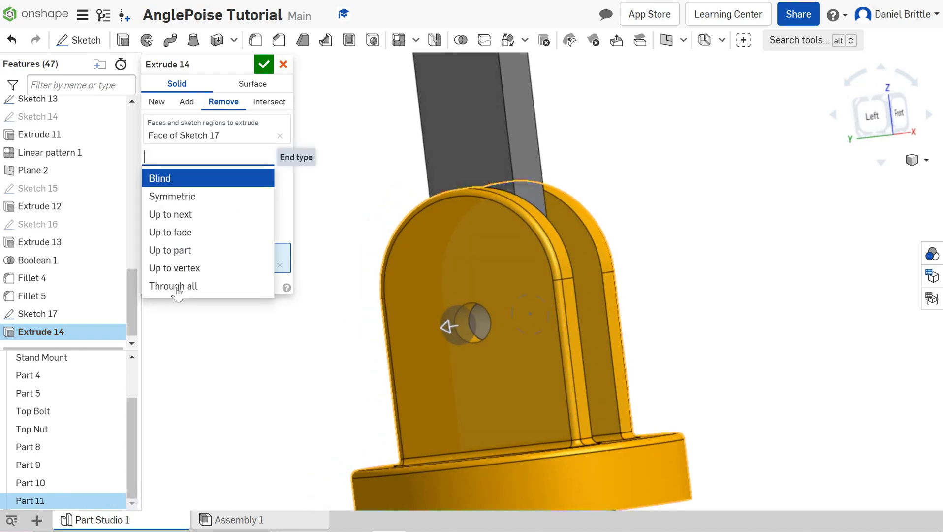
pyautogui.click(176, 286)
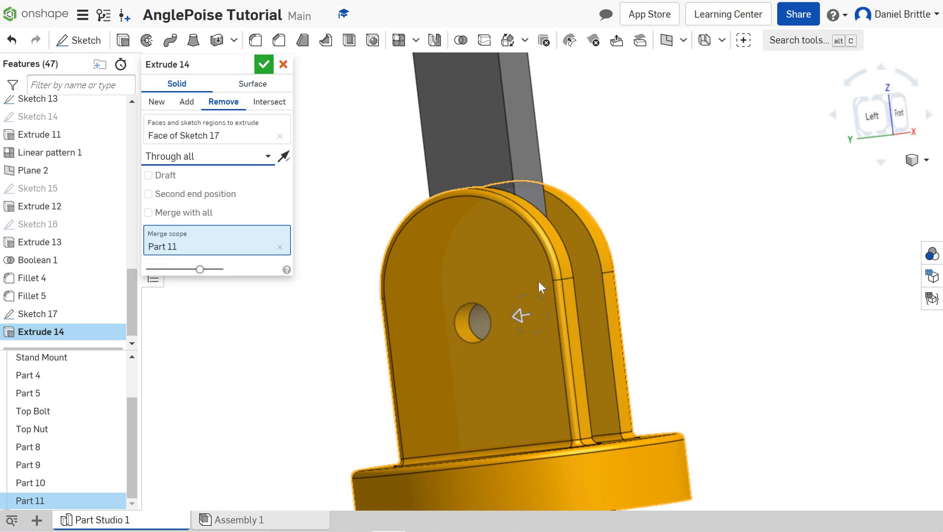
pyautogui.moveTo(532, 327); pyautogui.dragTo(676, 284, button='right')
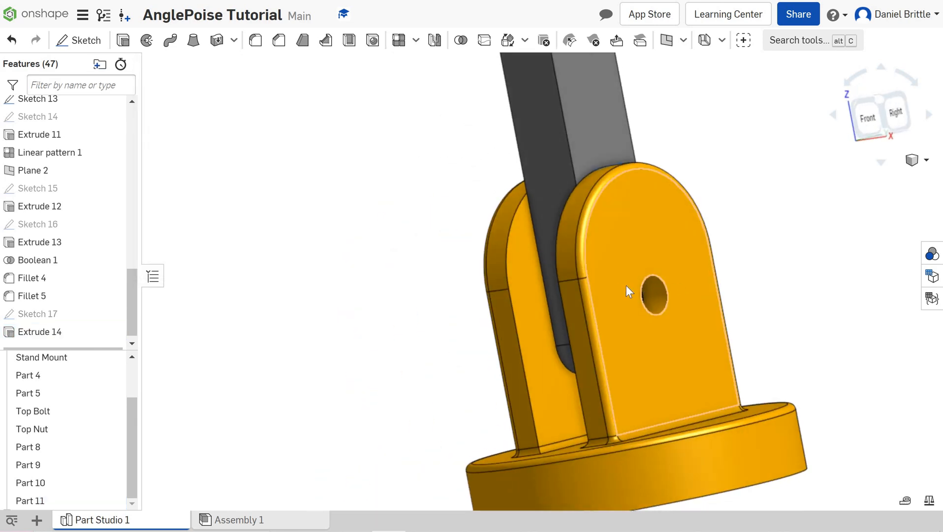
# - Start a sketch on the underside of the base disc, viewed straight from below
pyautogui.scroll(-10, 630, 283)
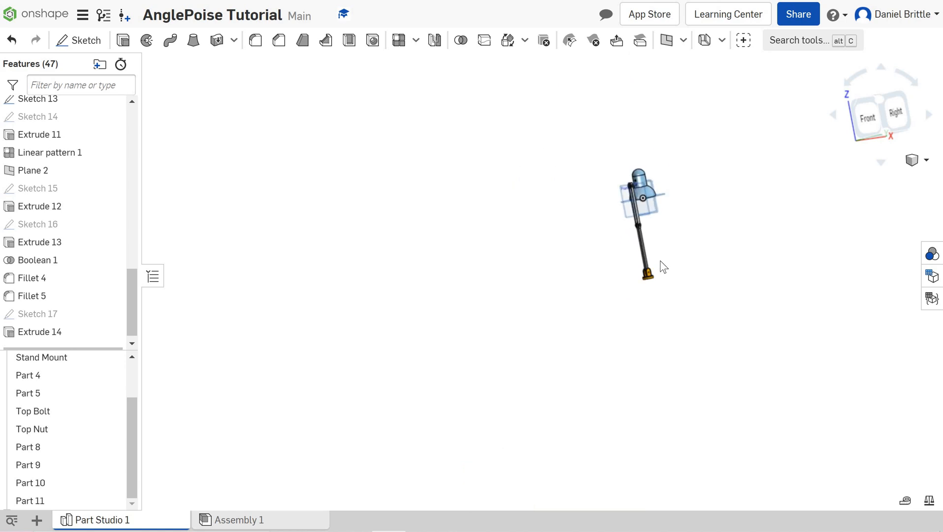
pyautogui.scroll(10, 655, 285)
pyautogui.moveTo(601, 372); pyautogui.dragTo(565, 378, button='right')
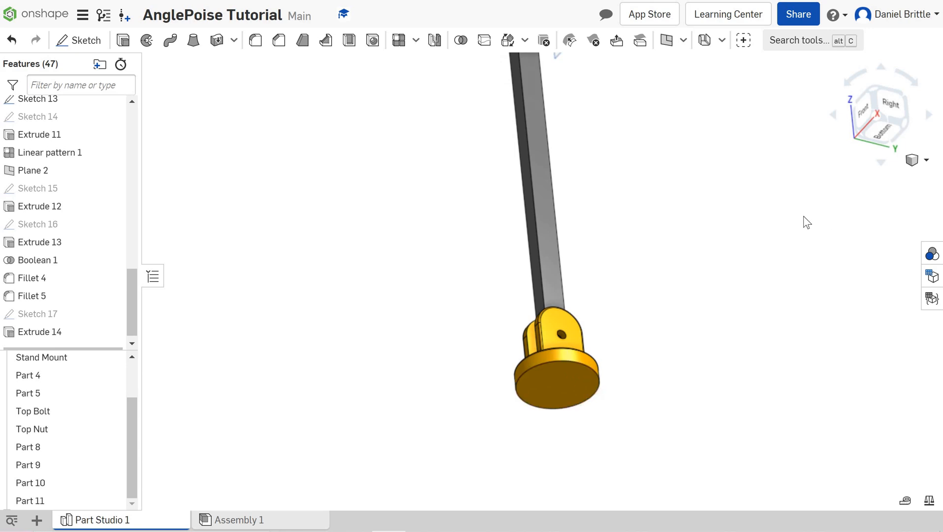
pyautogui.click(552, 382)
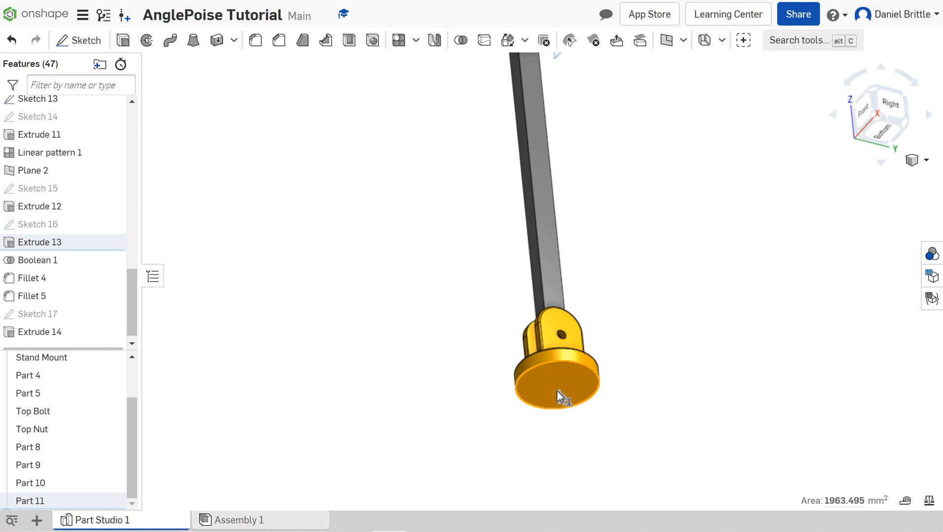
pyautogui.click(886, 136)
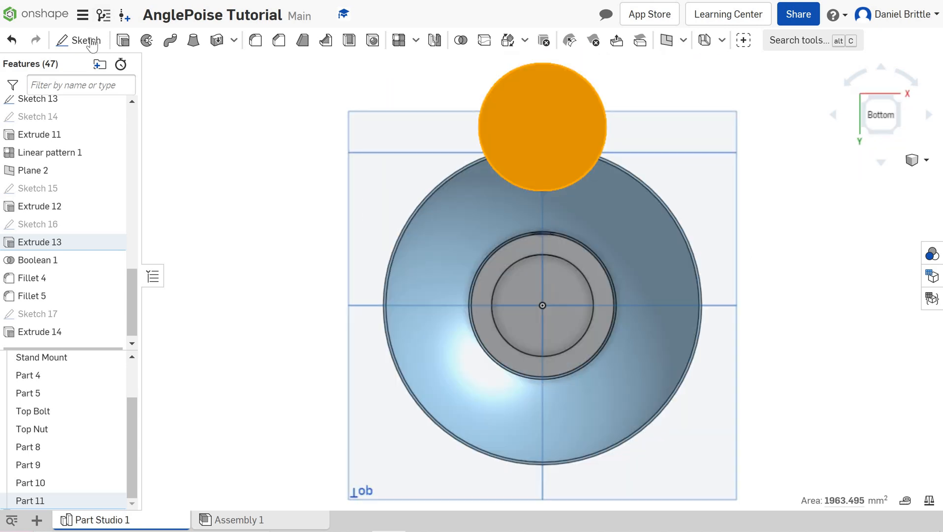
pyautogui.click(90, 41)
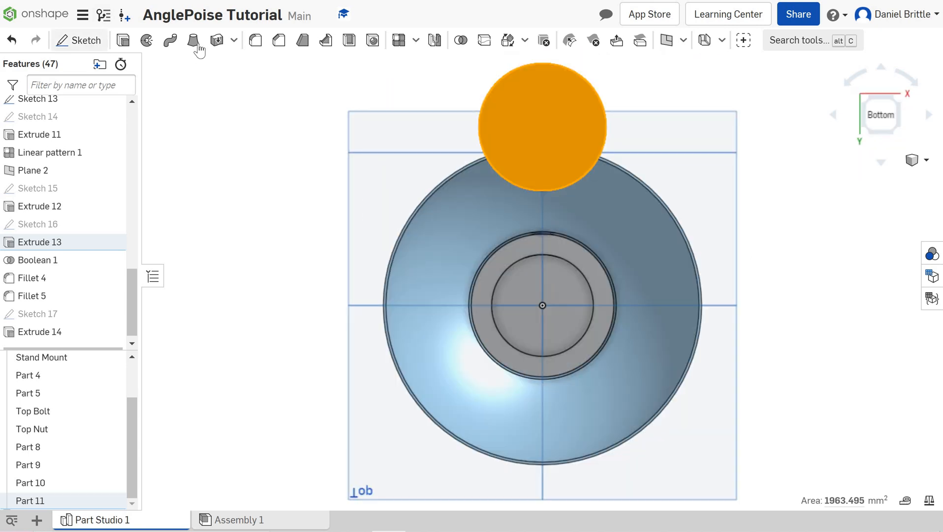
# - Draw a circle at the centre of the disc's underside and set its diameter to 12 mm
pyautogui.click(171, 40)
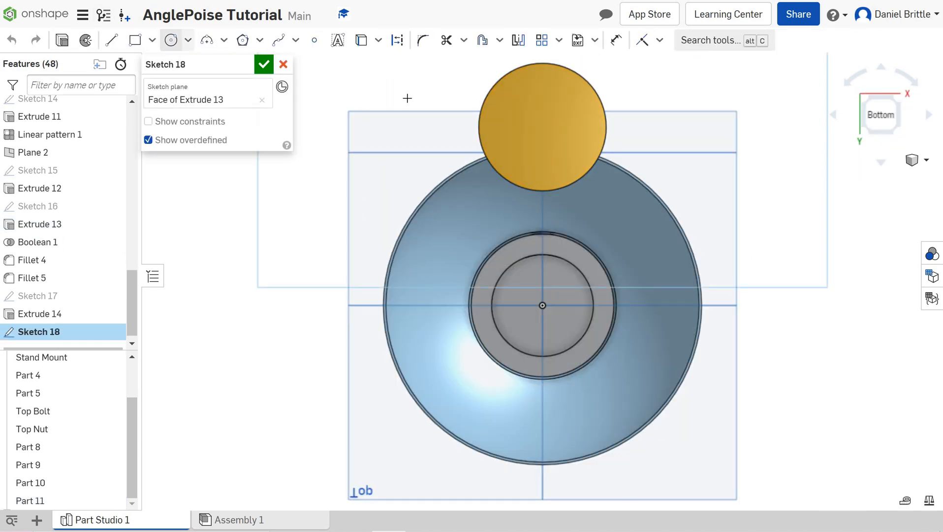
pyautogui.click(543, 127)
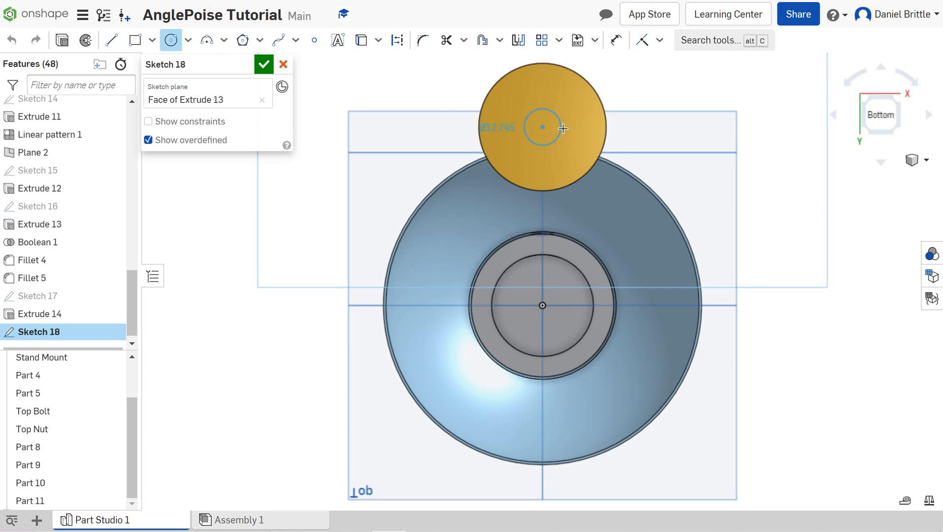
pyautogui.click(616, 41)
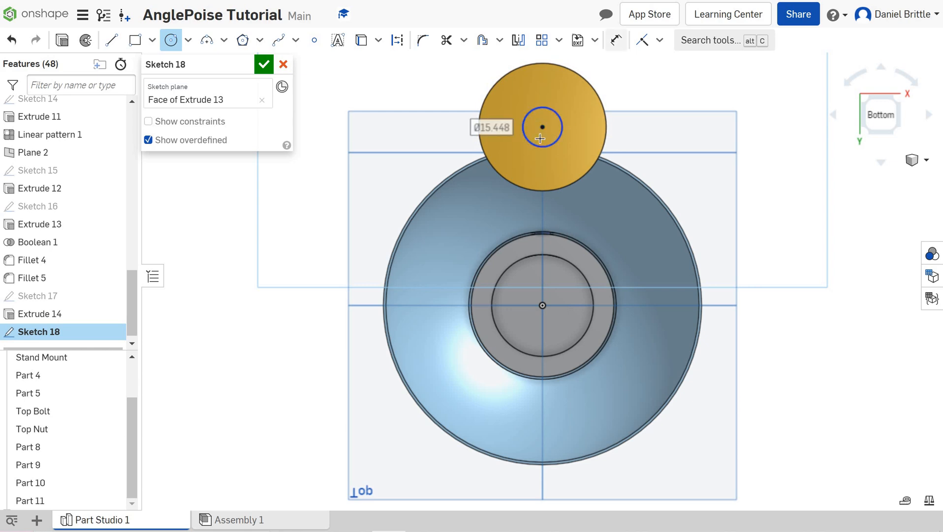
pyautogui.click(599, 109)
pyautogui.write('12')
pyautogui.press('Return')
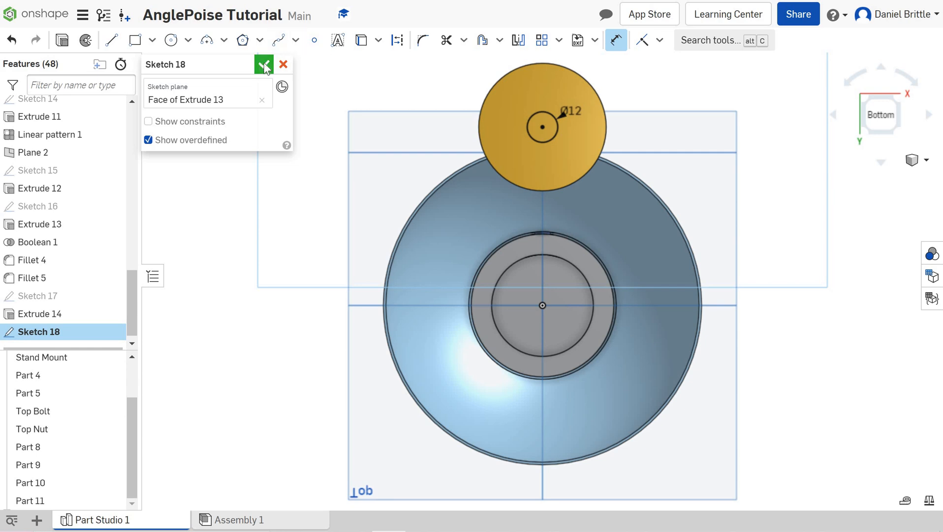
# - Extrude the 12 mm circle 30 mm downward from the disc as a peg, adding it to Part 11
pyautogui.moveTo(559, 149); pyautogui.dragTo(598, 190, button='right')
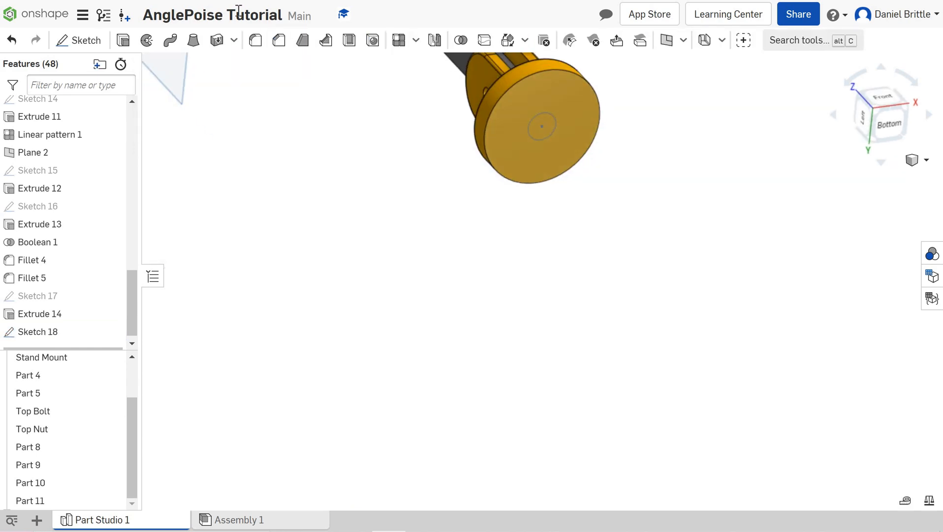
pyautogui.click(549, 124)
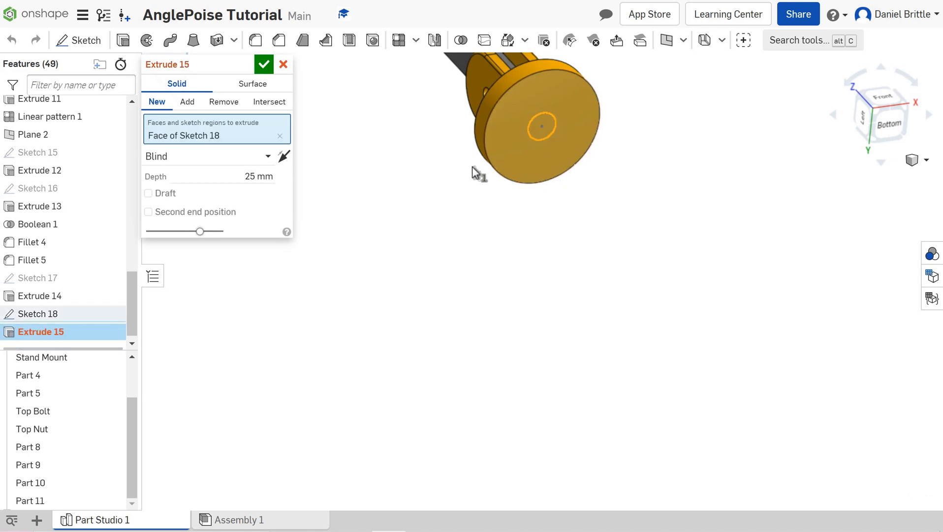
pyautogui.click(255, 178)
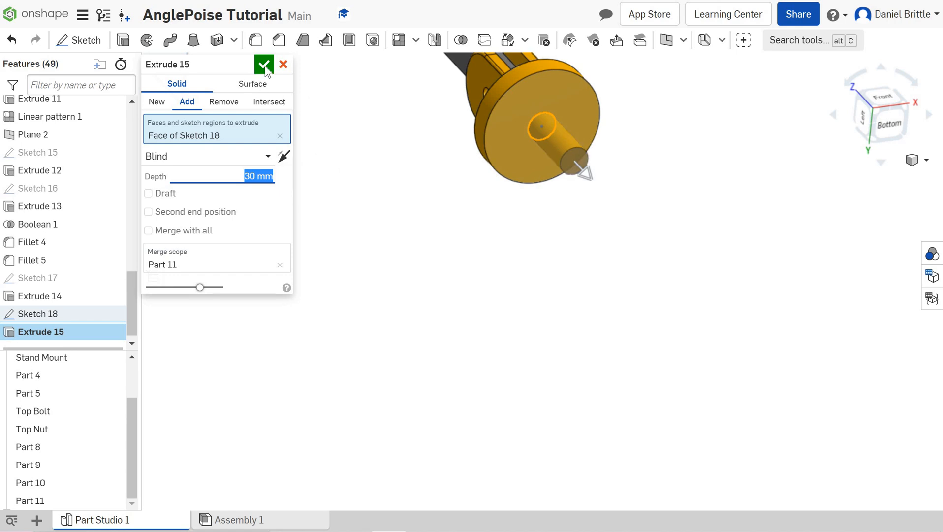
pyautogui.press('Return')
# - Examine the base mount with its peg and the whole lamp from several angles
pyautogui.moveTo(575, 174); pyautogui.dragTo(595, 229, button='right')
pyautogui.scroll(-3, 594, 229)
pyautogui.scroll(6, 564, 177)
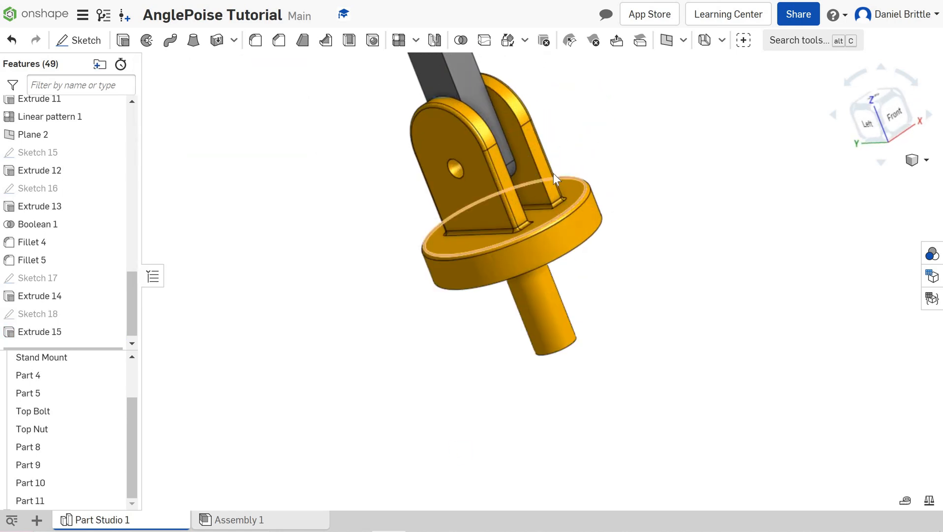
pyautogui.hotkey('shift', '4')
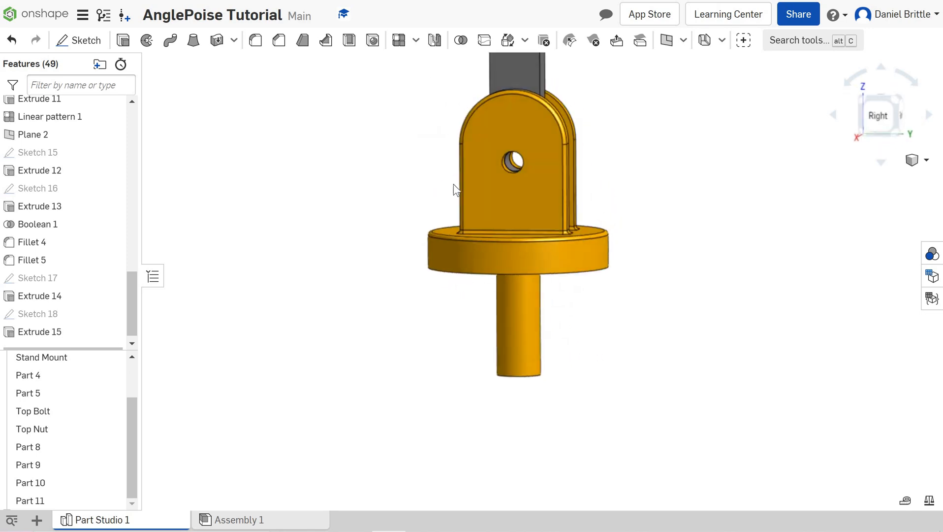
pyautogui.hotkey('shift', '7')
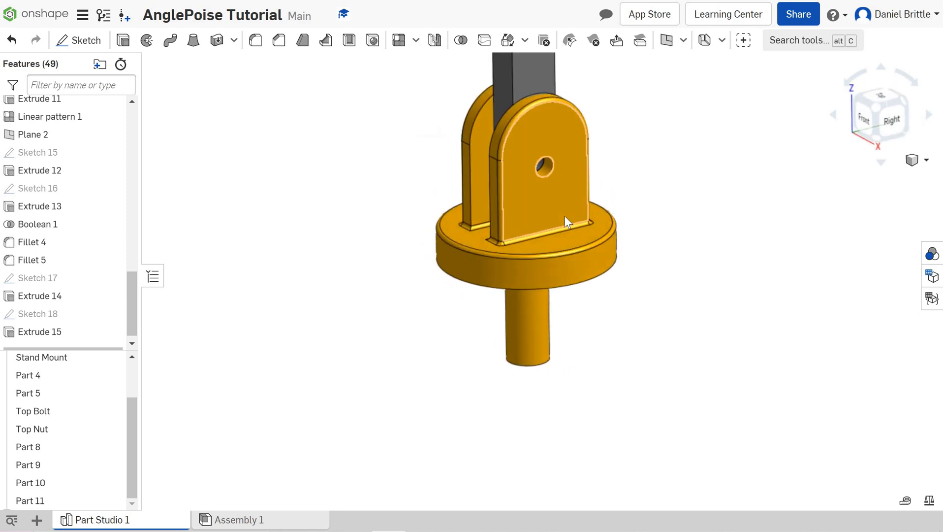
pyautogui.scroll(4, 567, 207)
pyautogui.scroll(-12, 566, 206)
pyautogui.moveTo(569, 176); pyautogui.dragTo(564, 238, button='right')
pyautogui.scroll(2, 564, 237)
pyautogui.scroll(-8, 554, 254)
pyautogui.scroll(5, 553, 256)
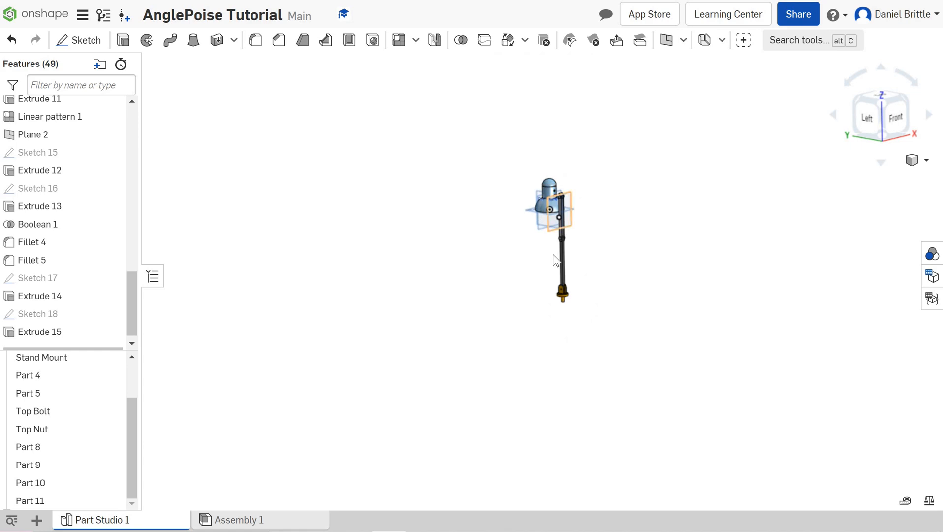